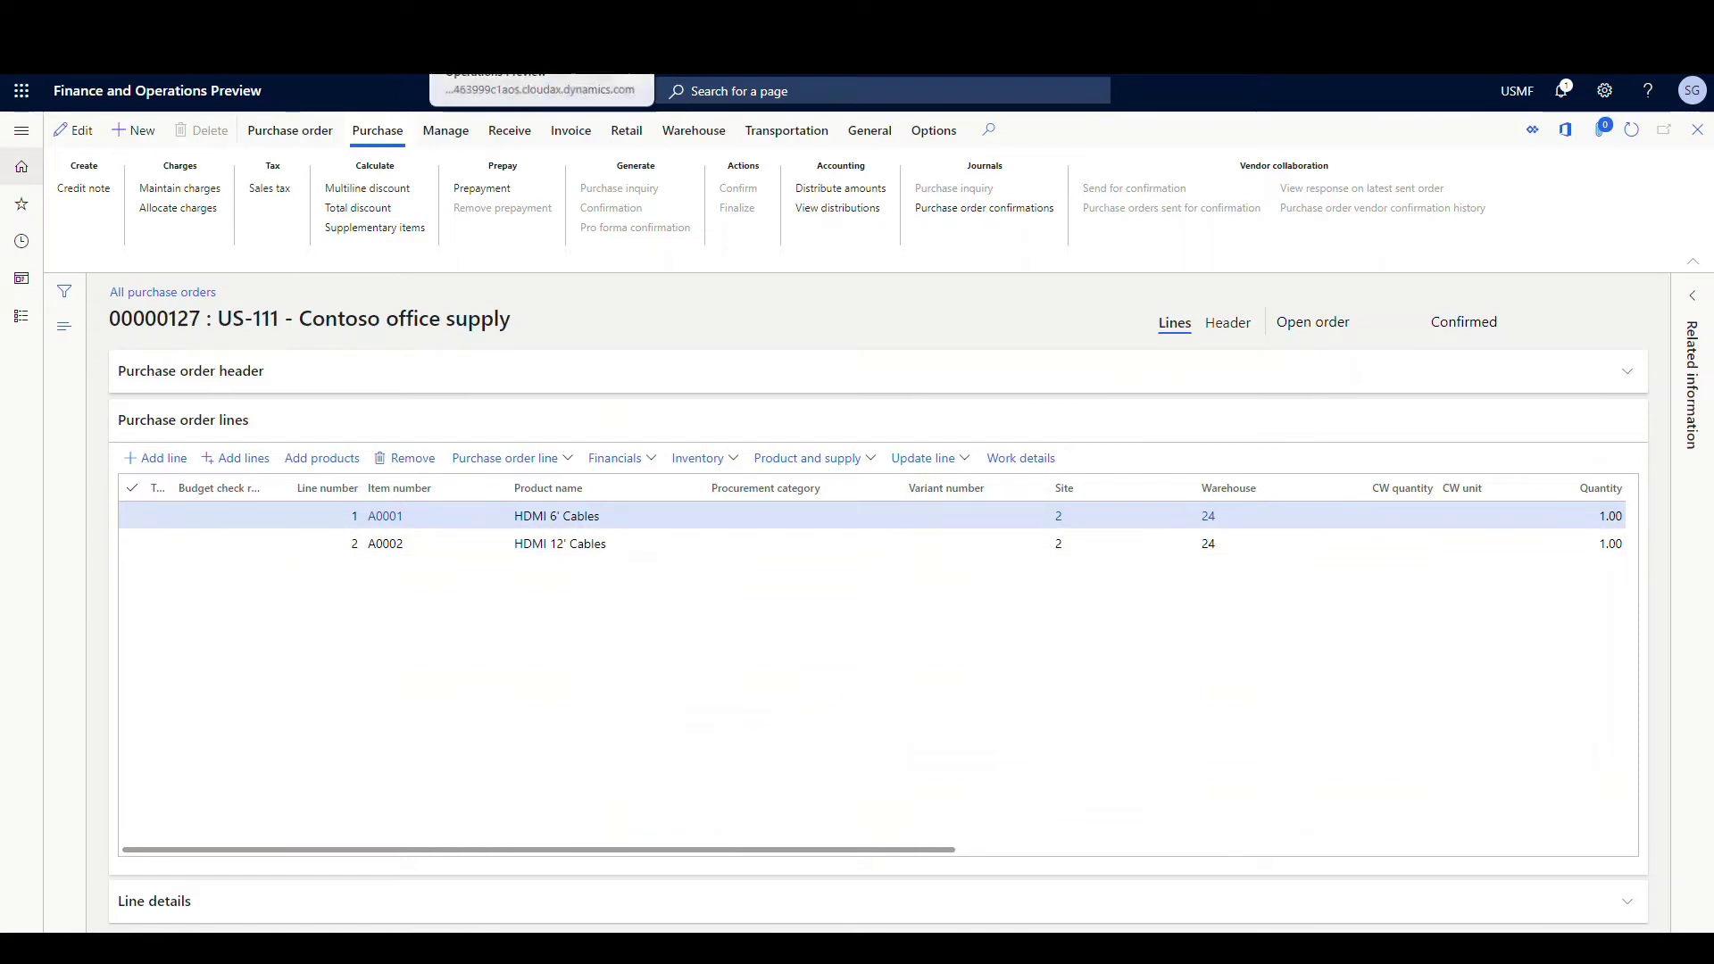
Open purchase order 00000128 and inspect its L0100 Speaker driver line.
left_click(542, 70)
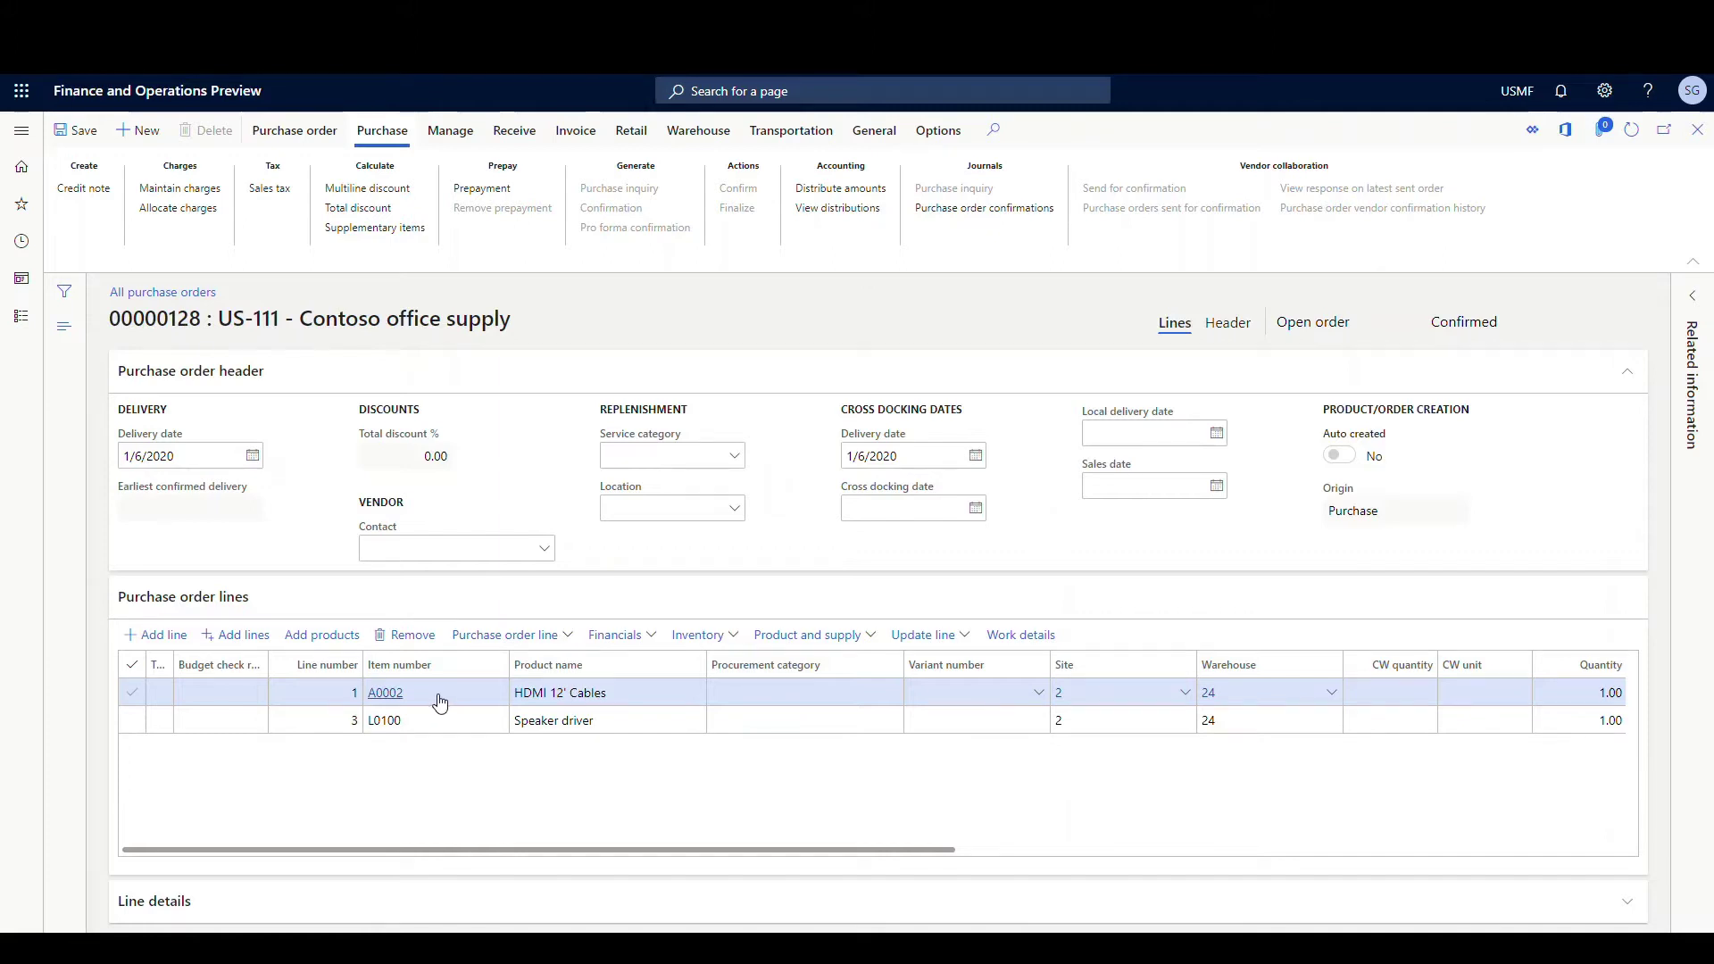
left_click(431, 729)
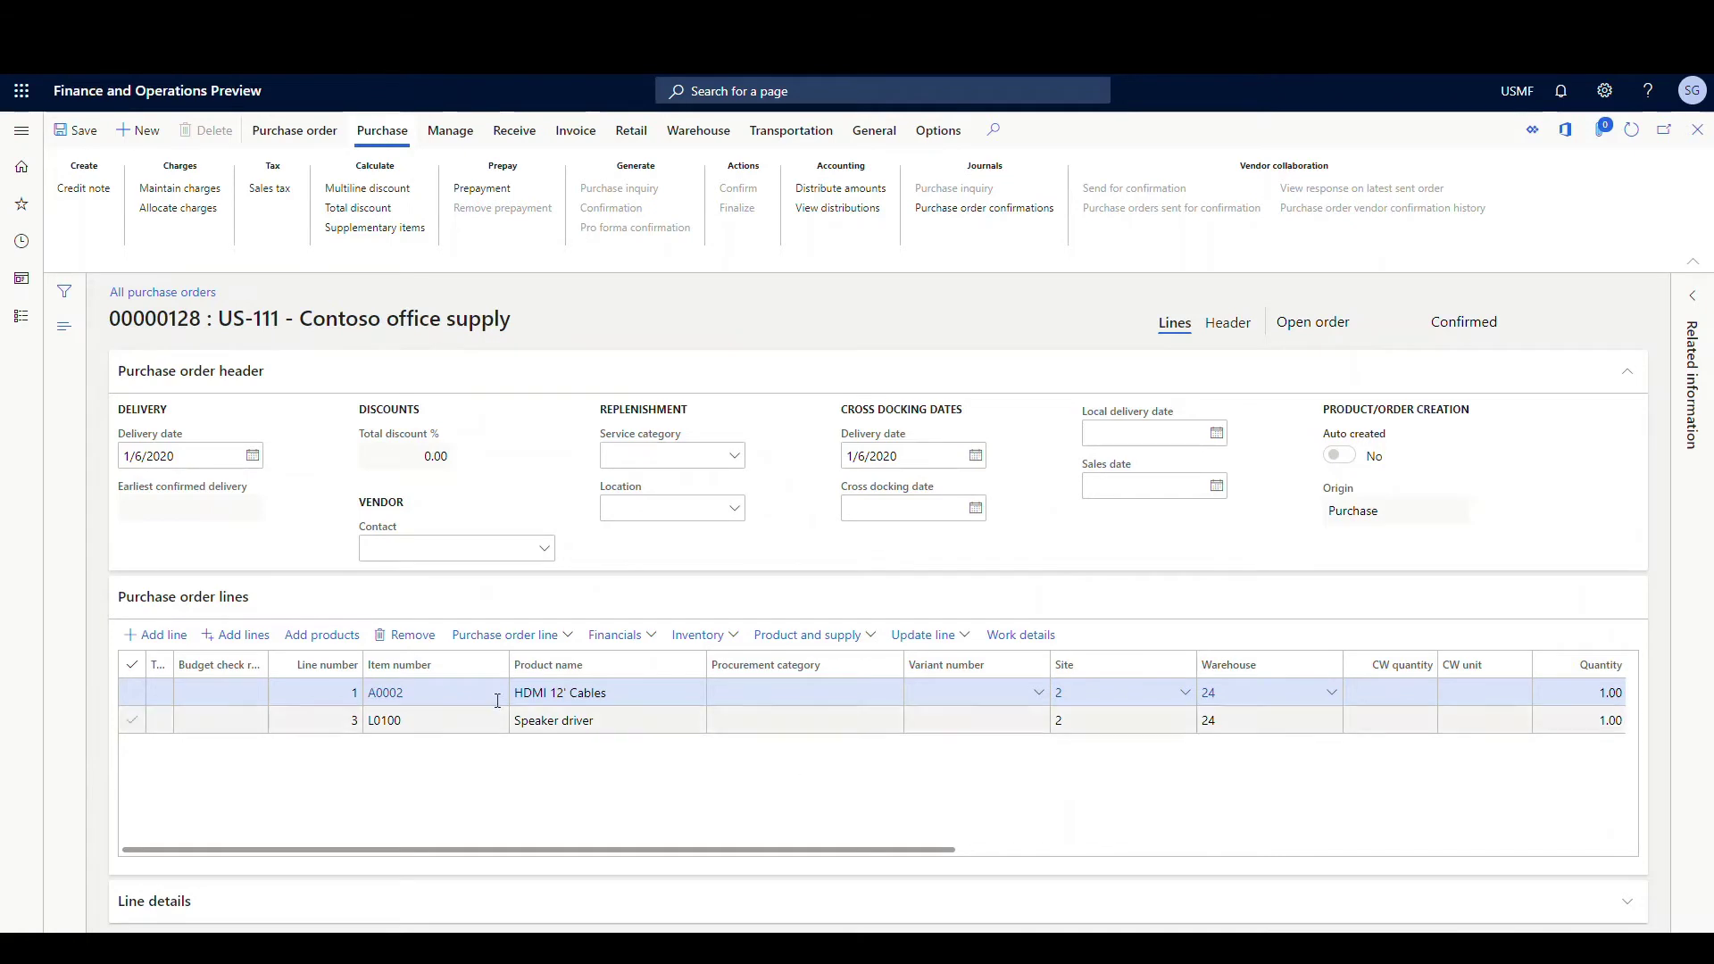
mouse_move(420, 701)
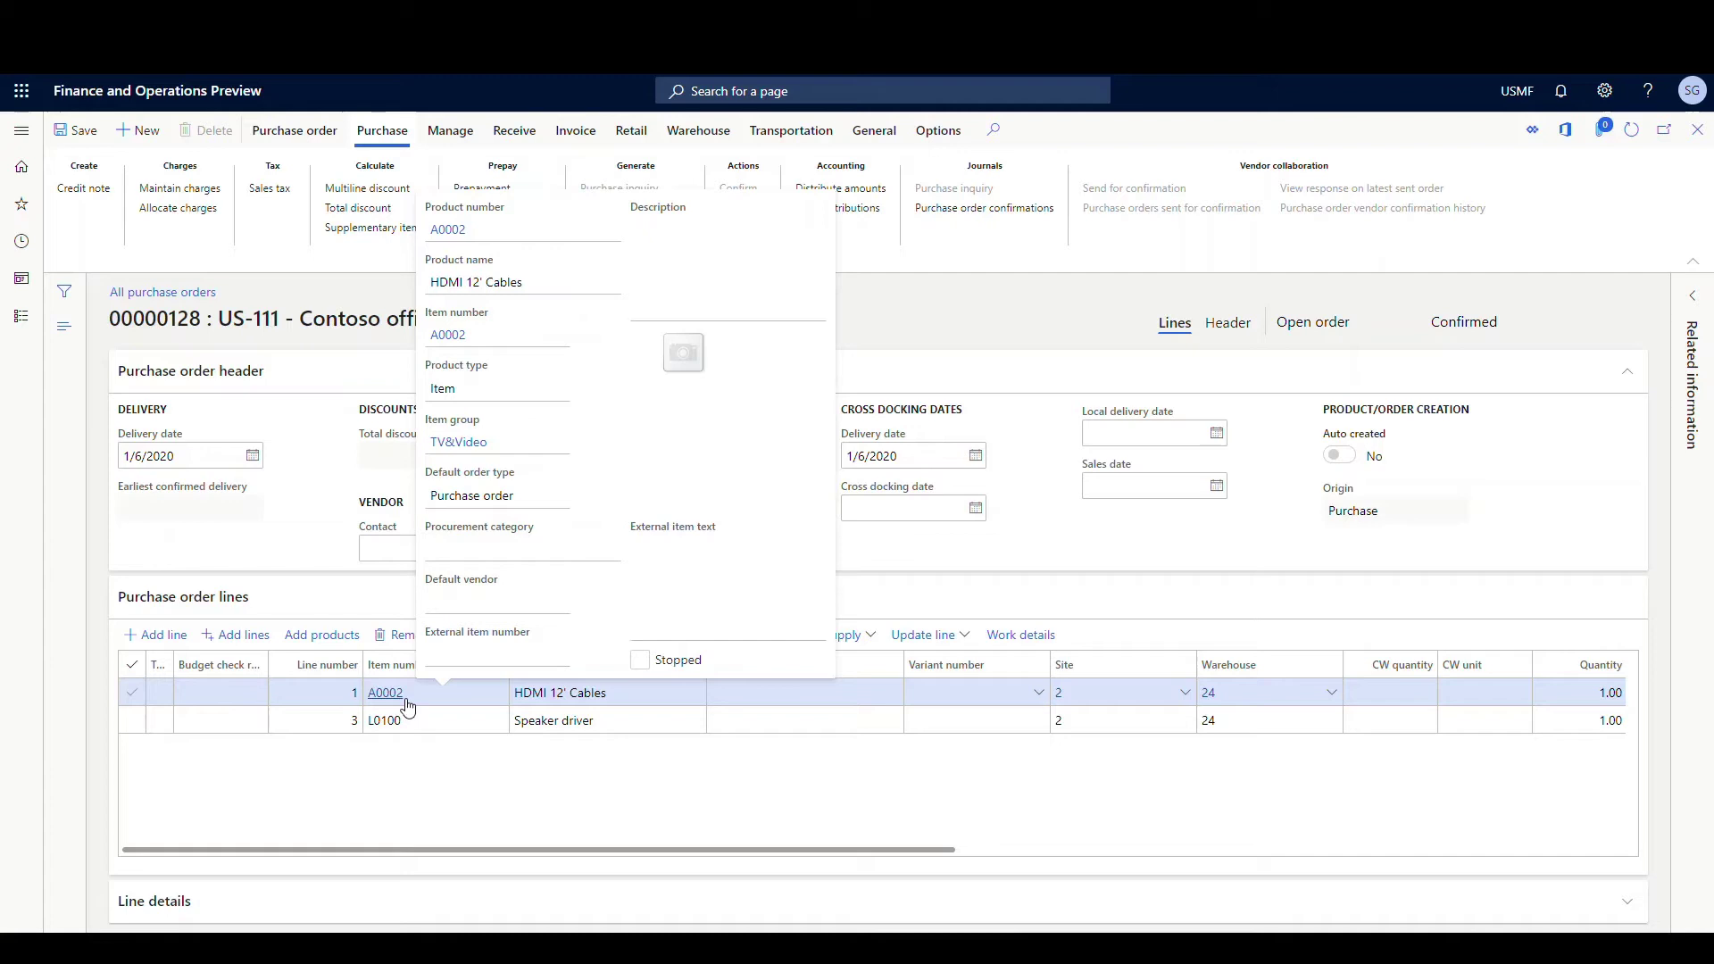
Go from the home dashboard to the Warehouse management Load planning workbench.
left_click(21, 167)
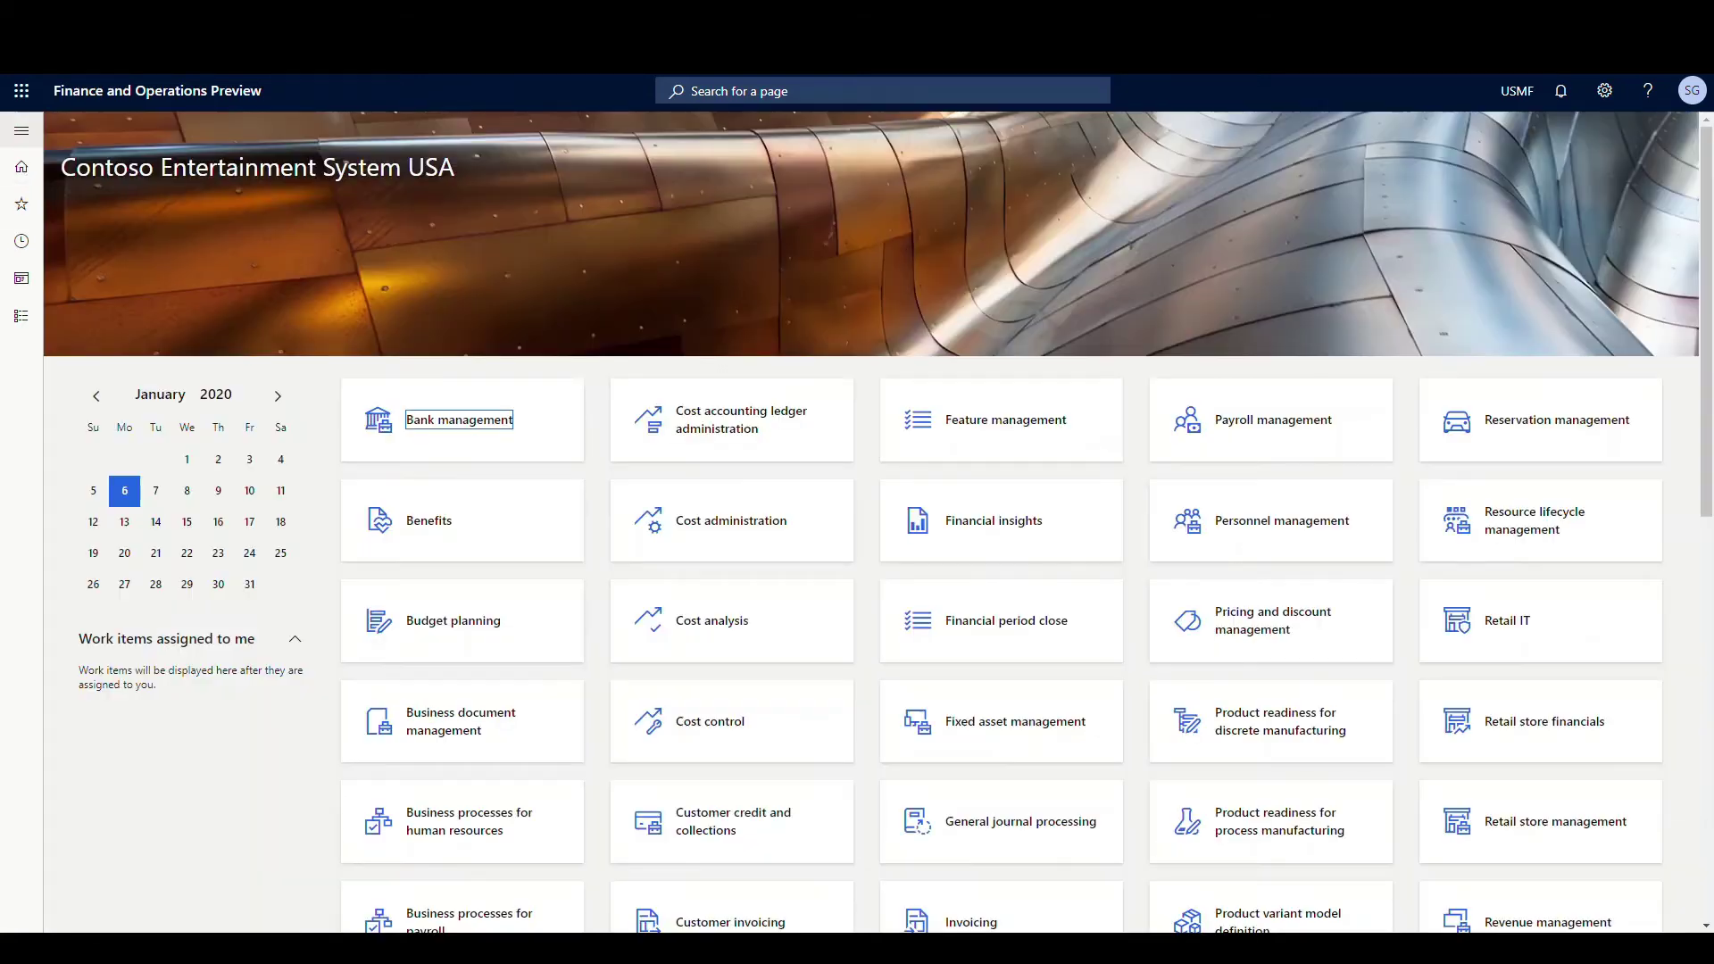
left_click(15, 136)
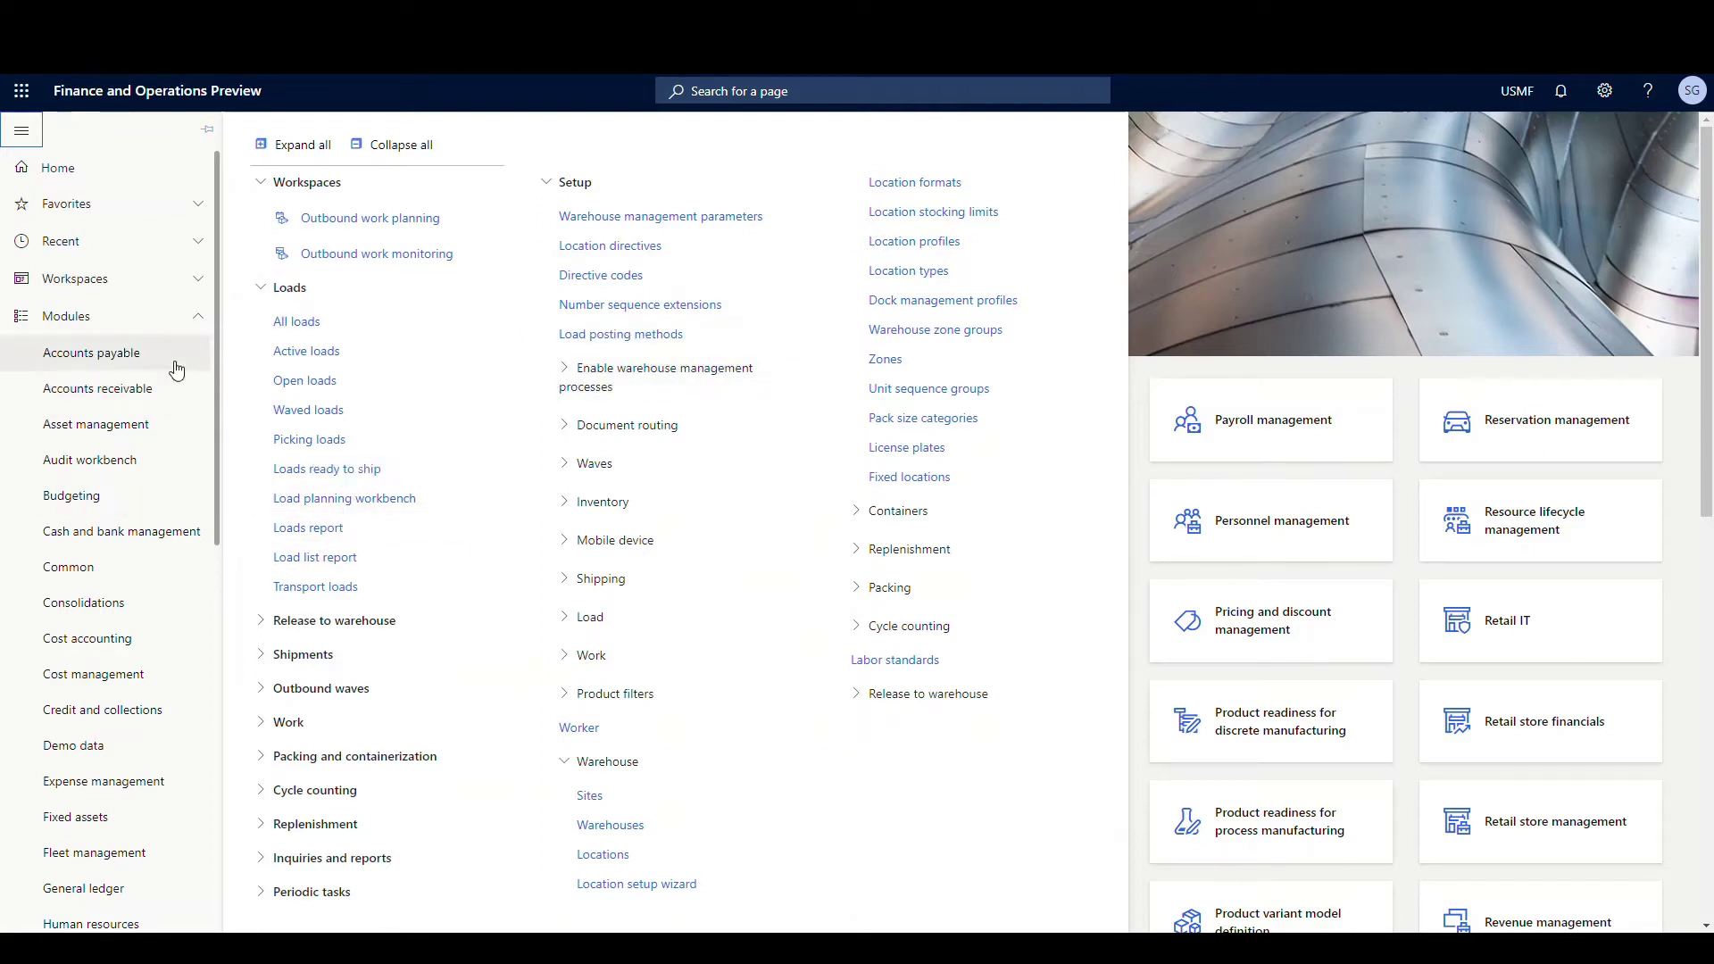
scroll(176, 370, "down", 8)
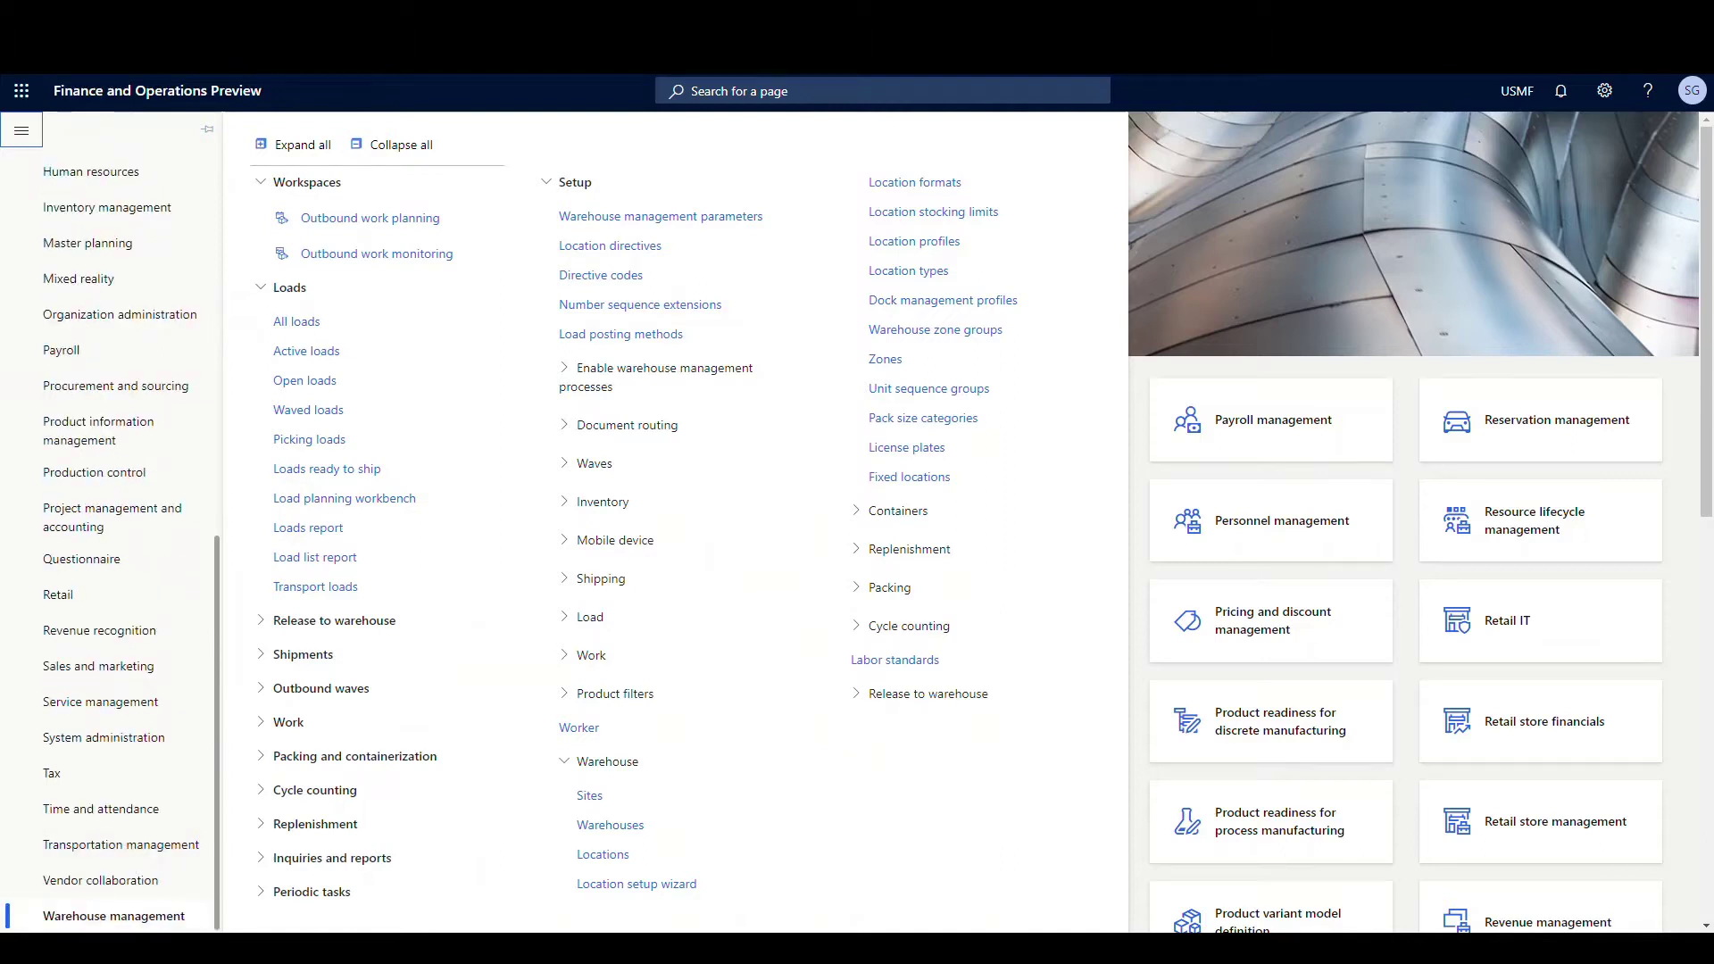
left_click(408, 502)
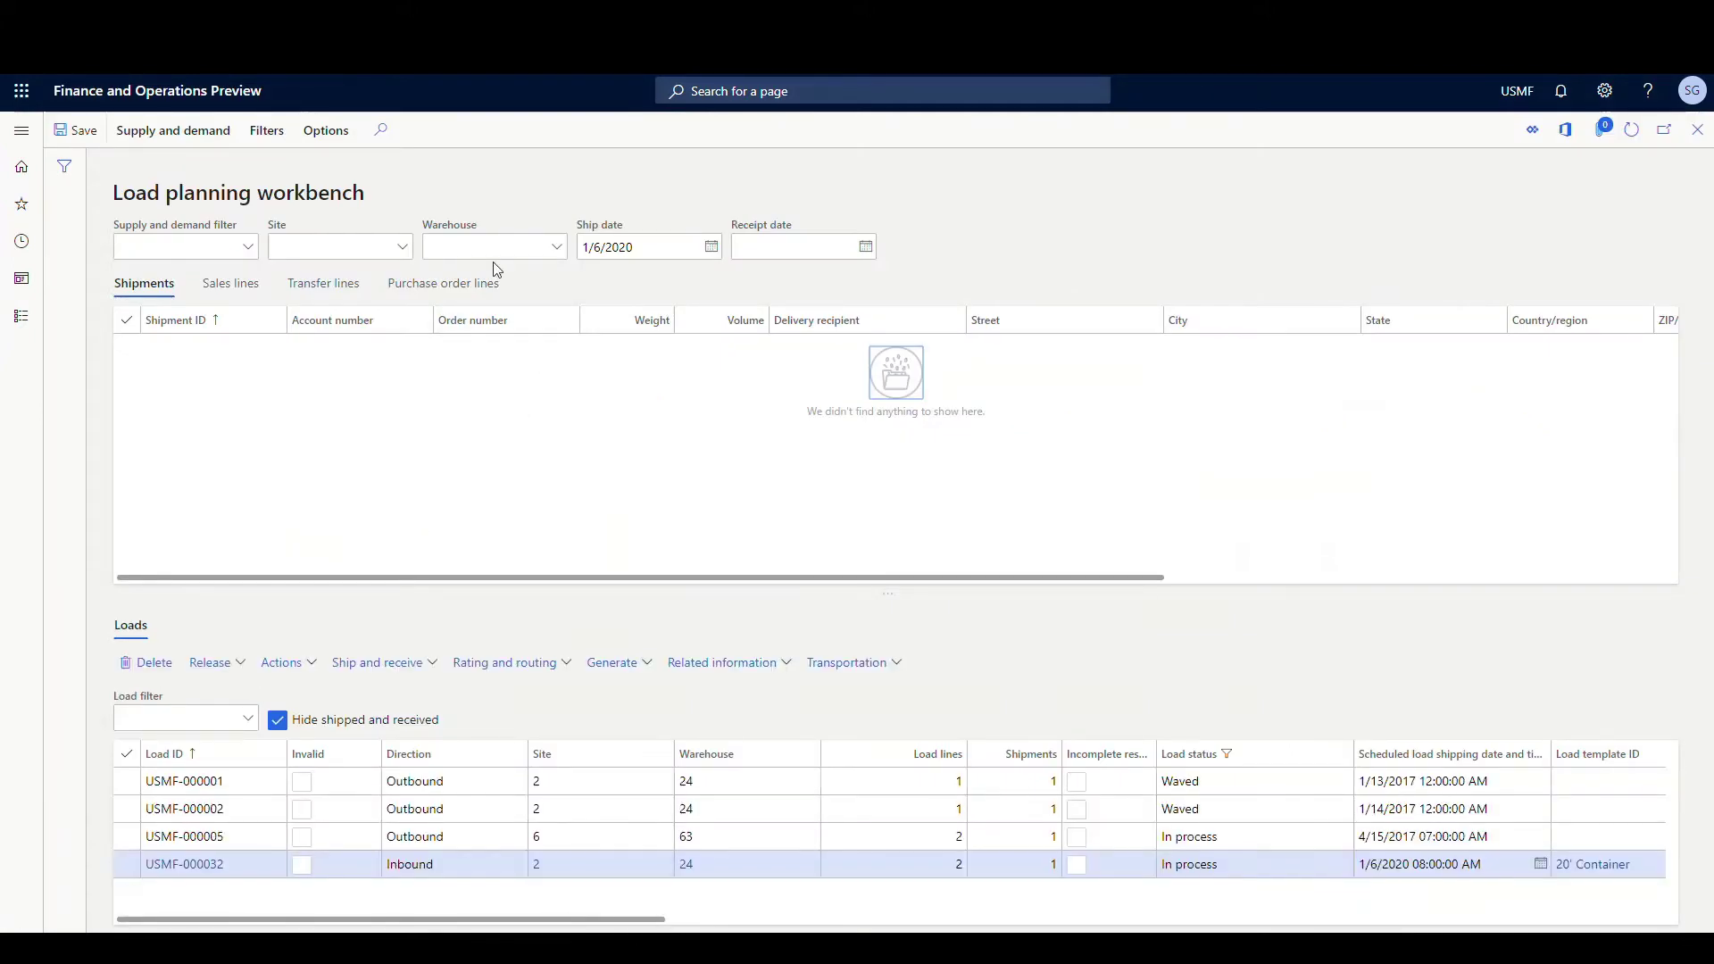
List purchase order lines and check the lines of orders 00000127 and 00000128.
left_click(439, 284)
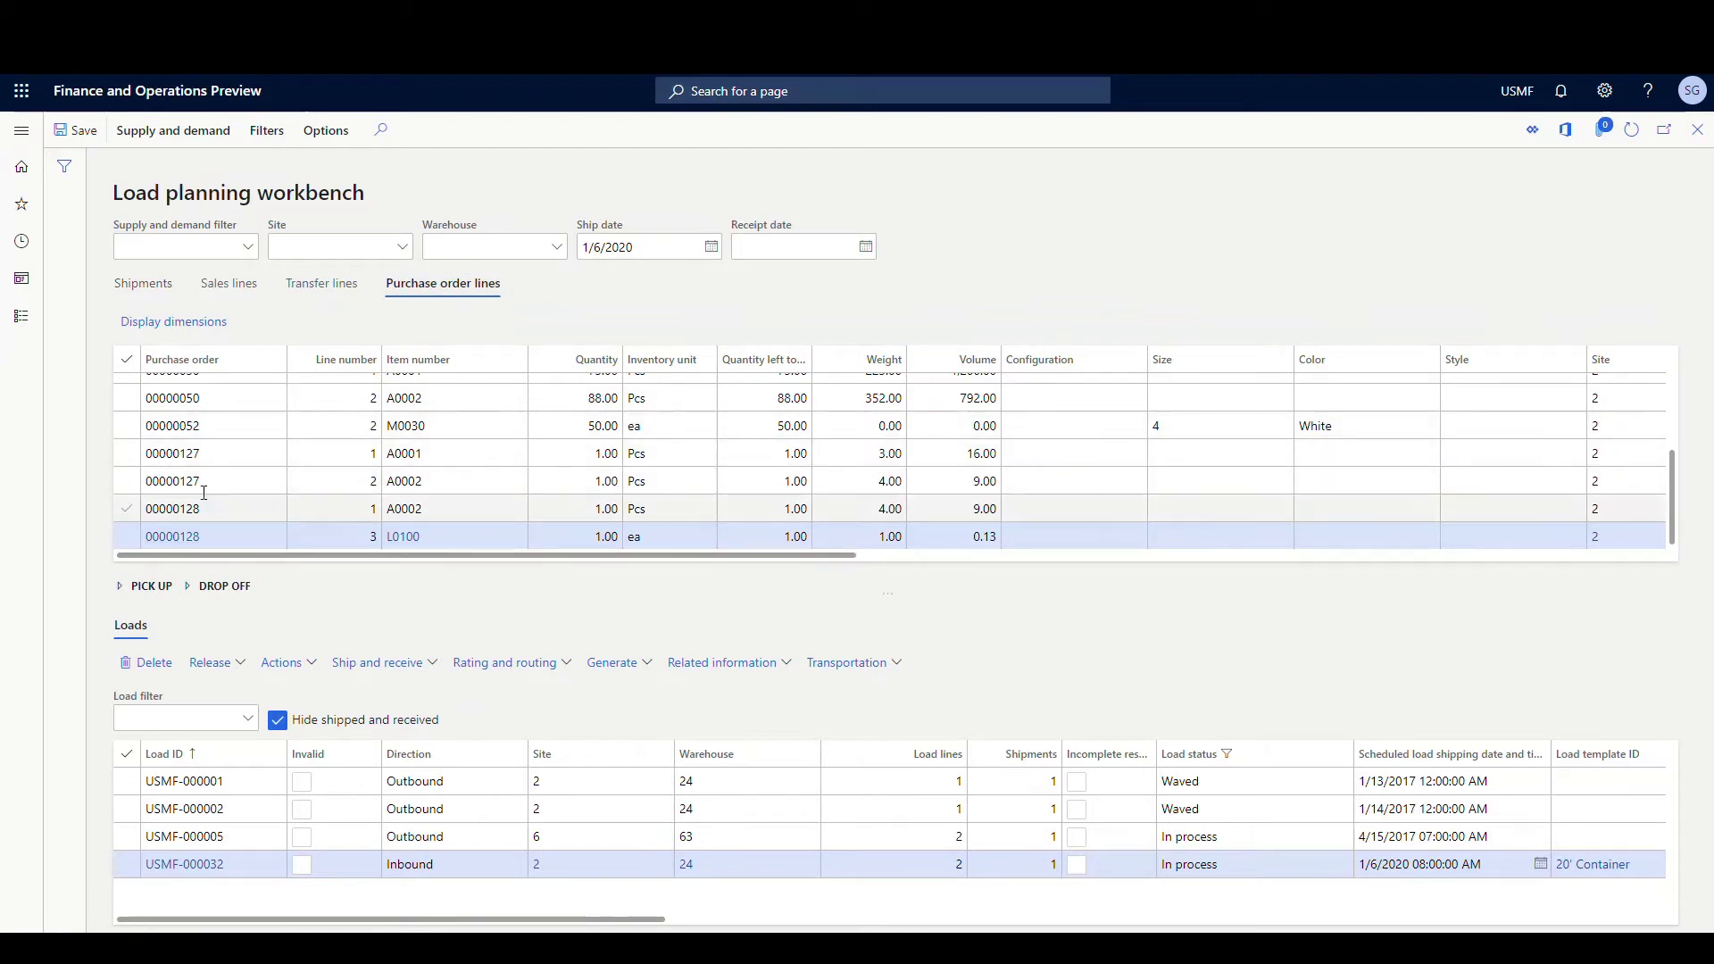
left_click(125, 454)
left_click(125, 509)
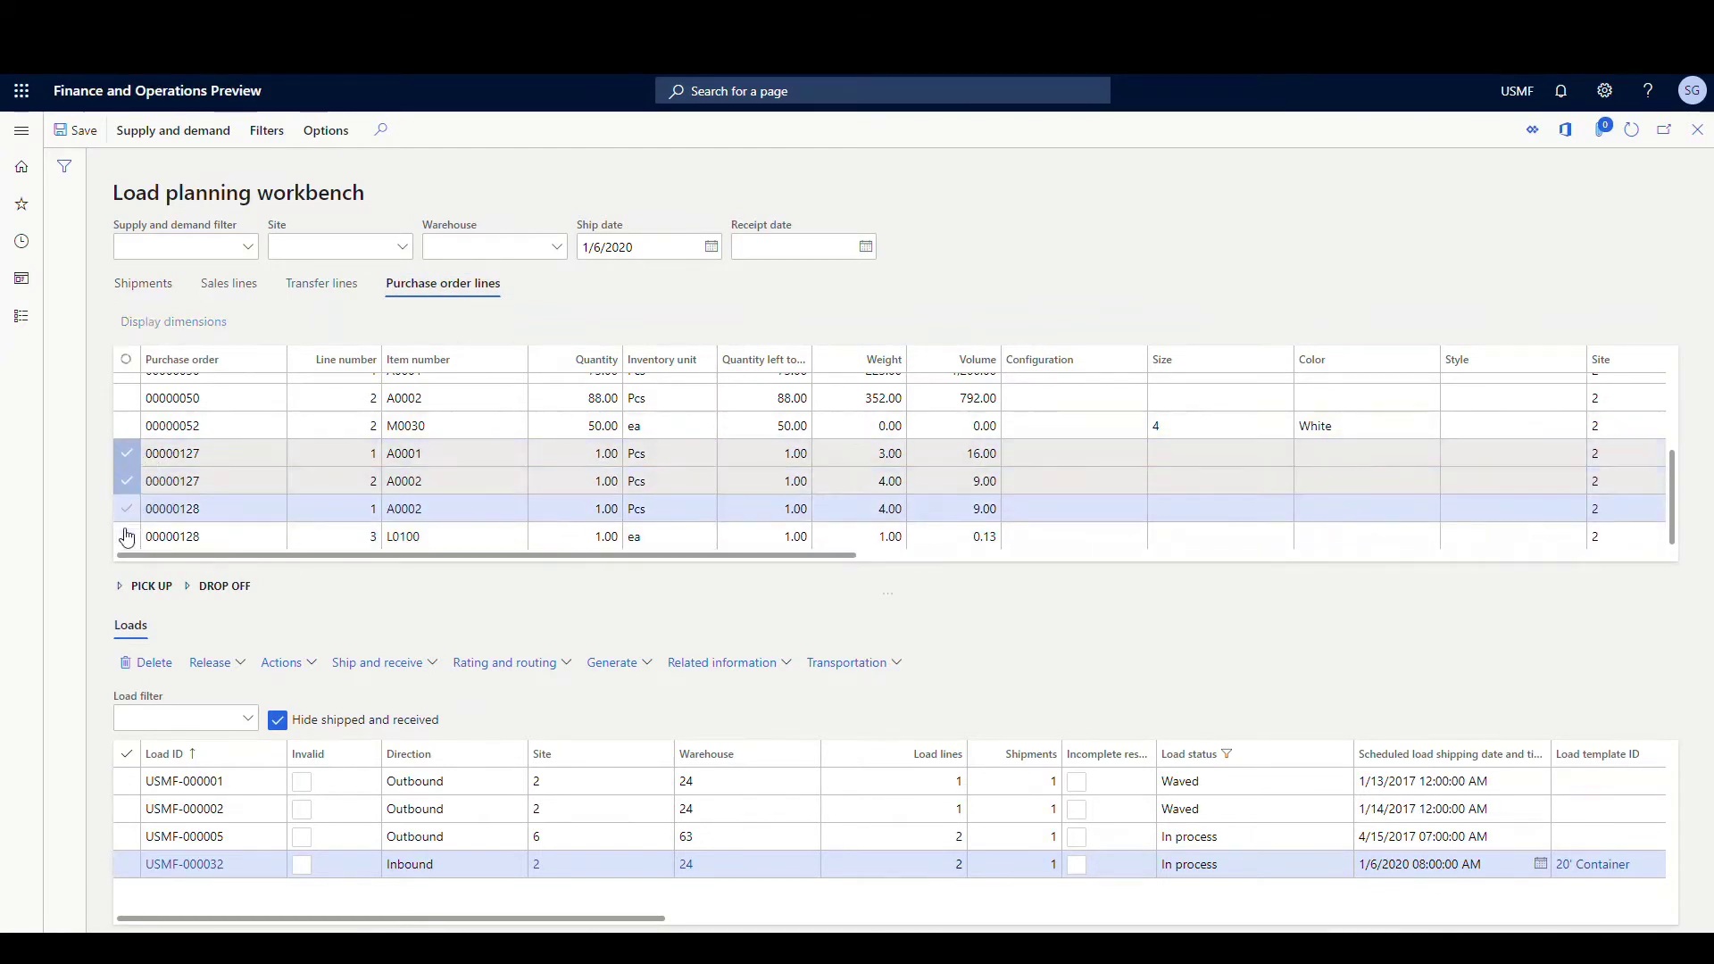
left_click(125, 536)
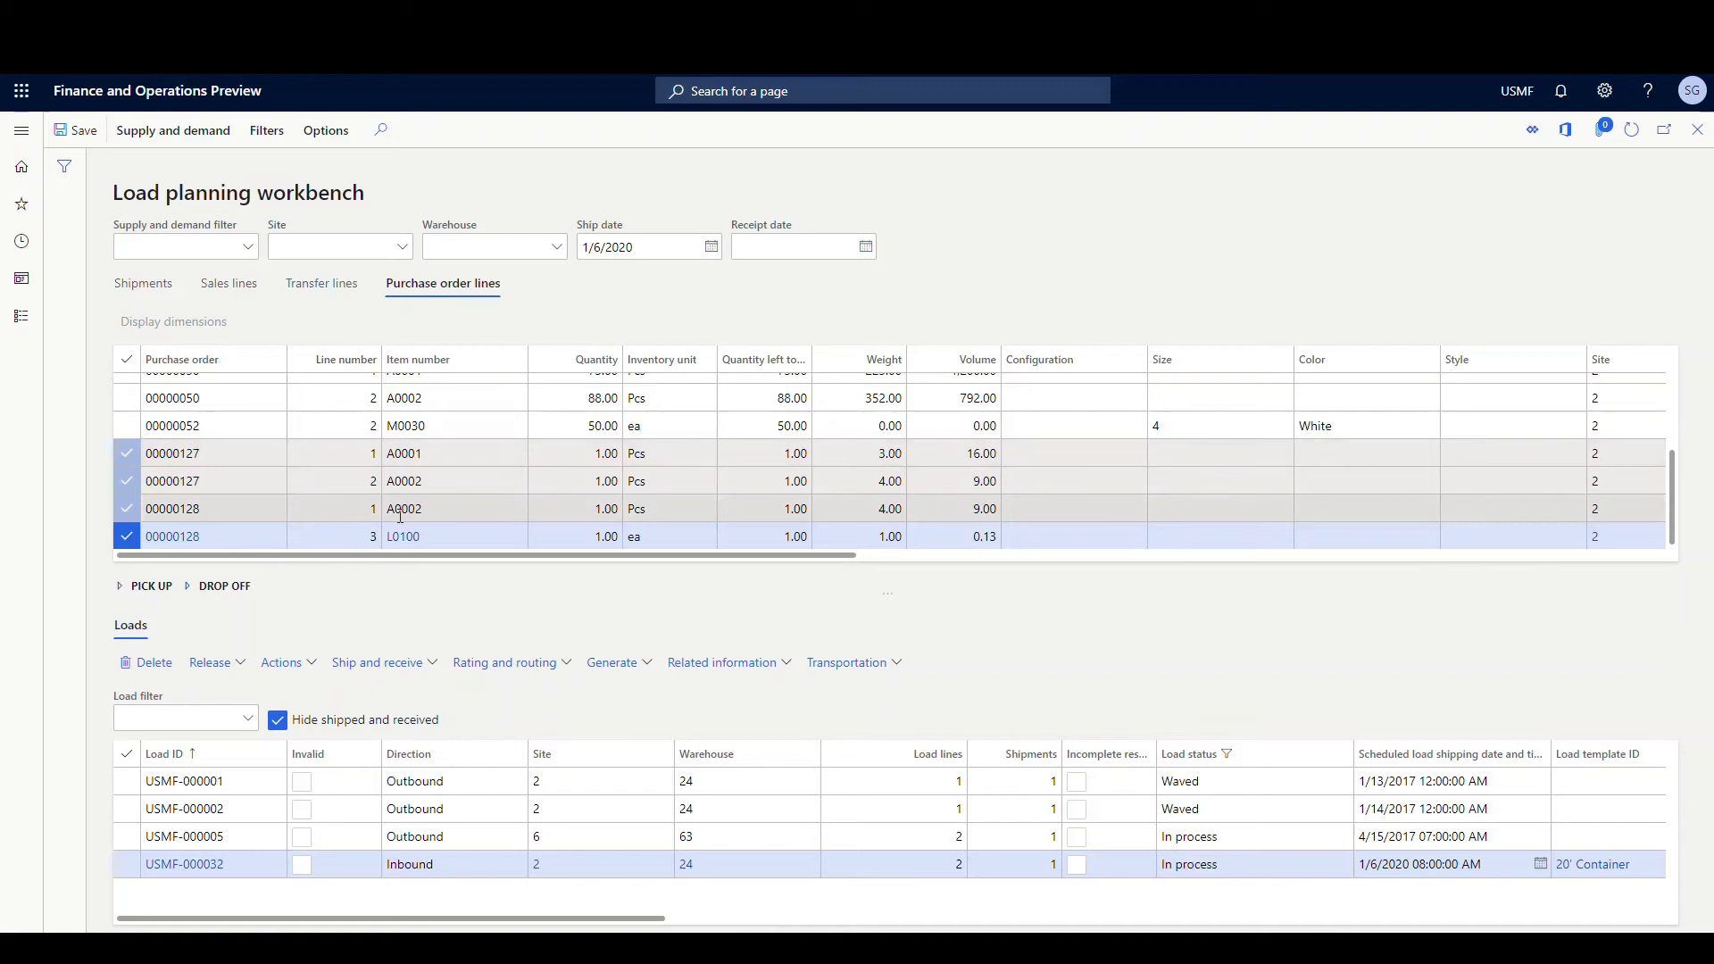
Put the checked lines on a new load using the 20' Container load template.
left_click(135, 133)
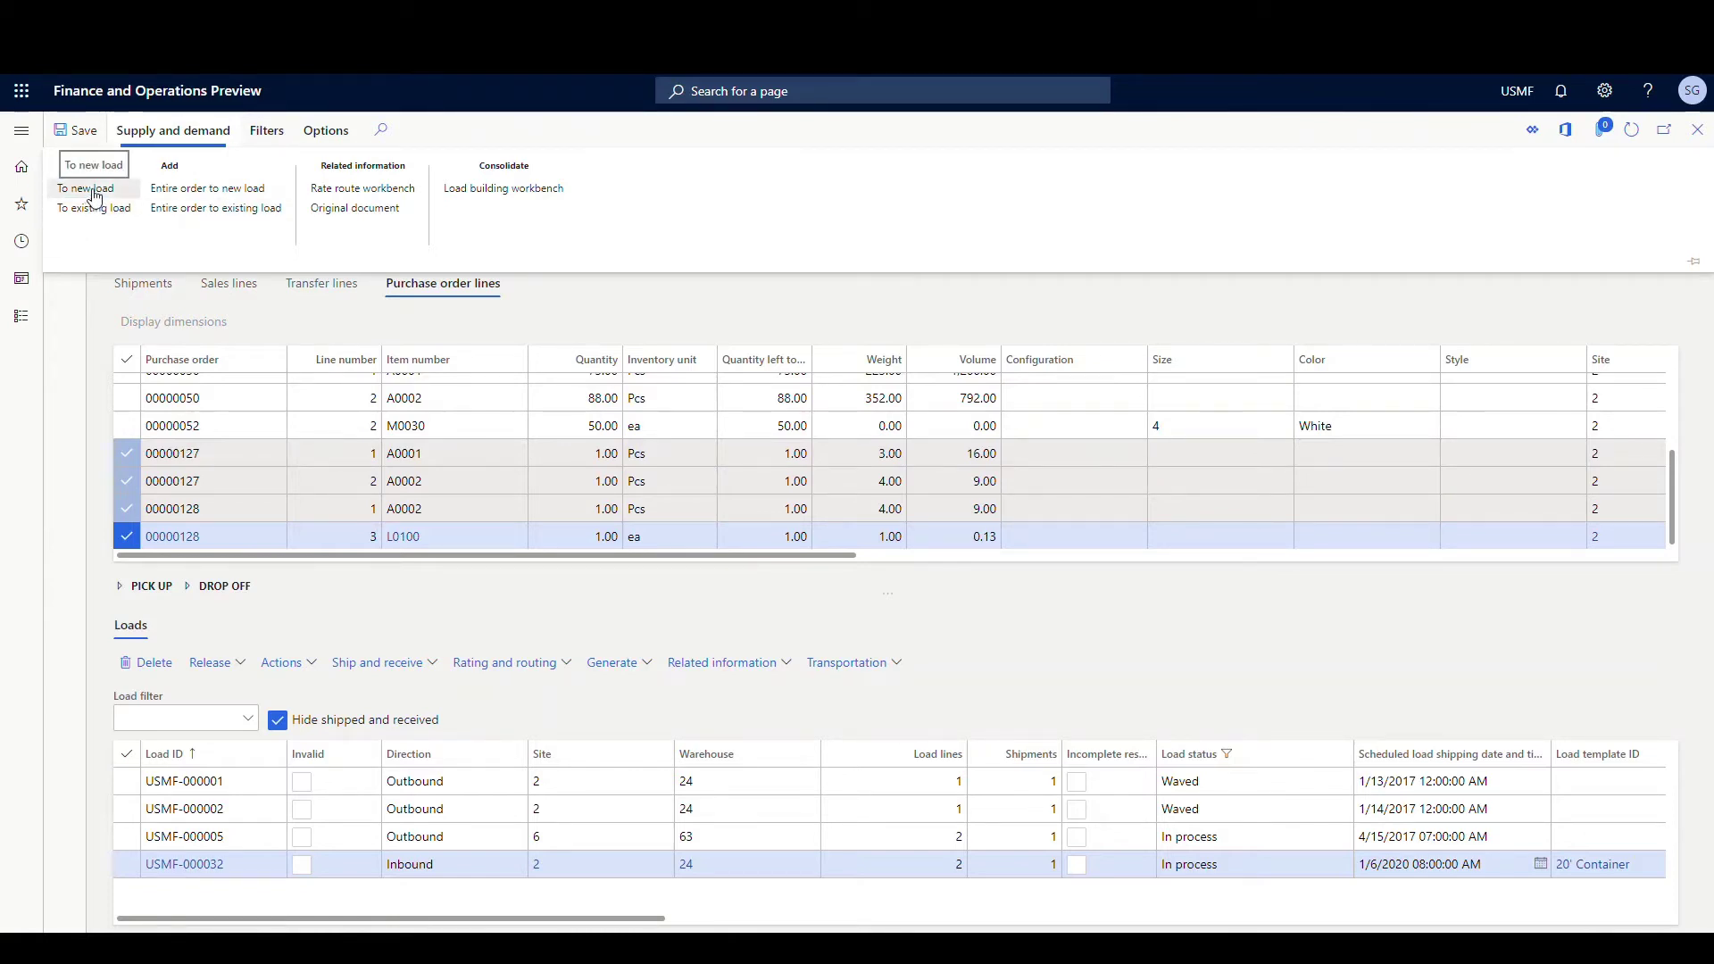
left_click(95, 193)
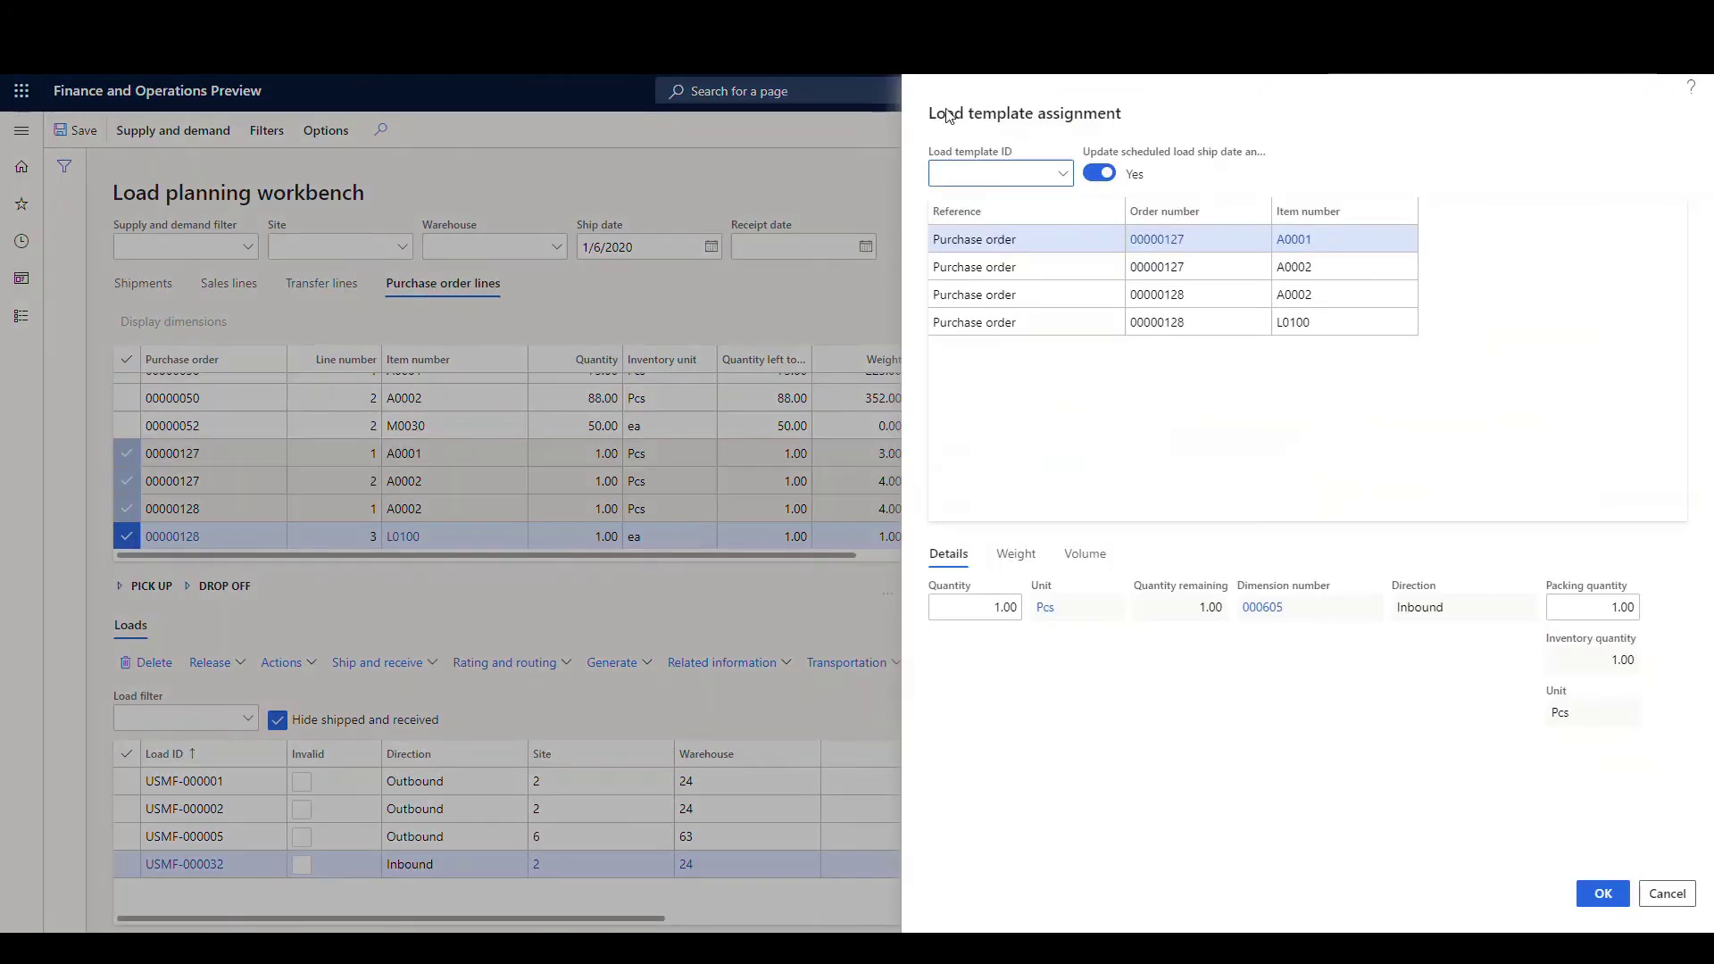
left_click(1063, 172)
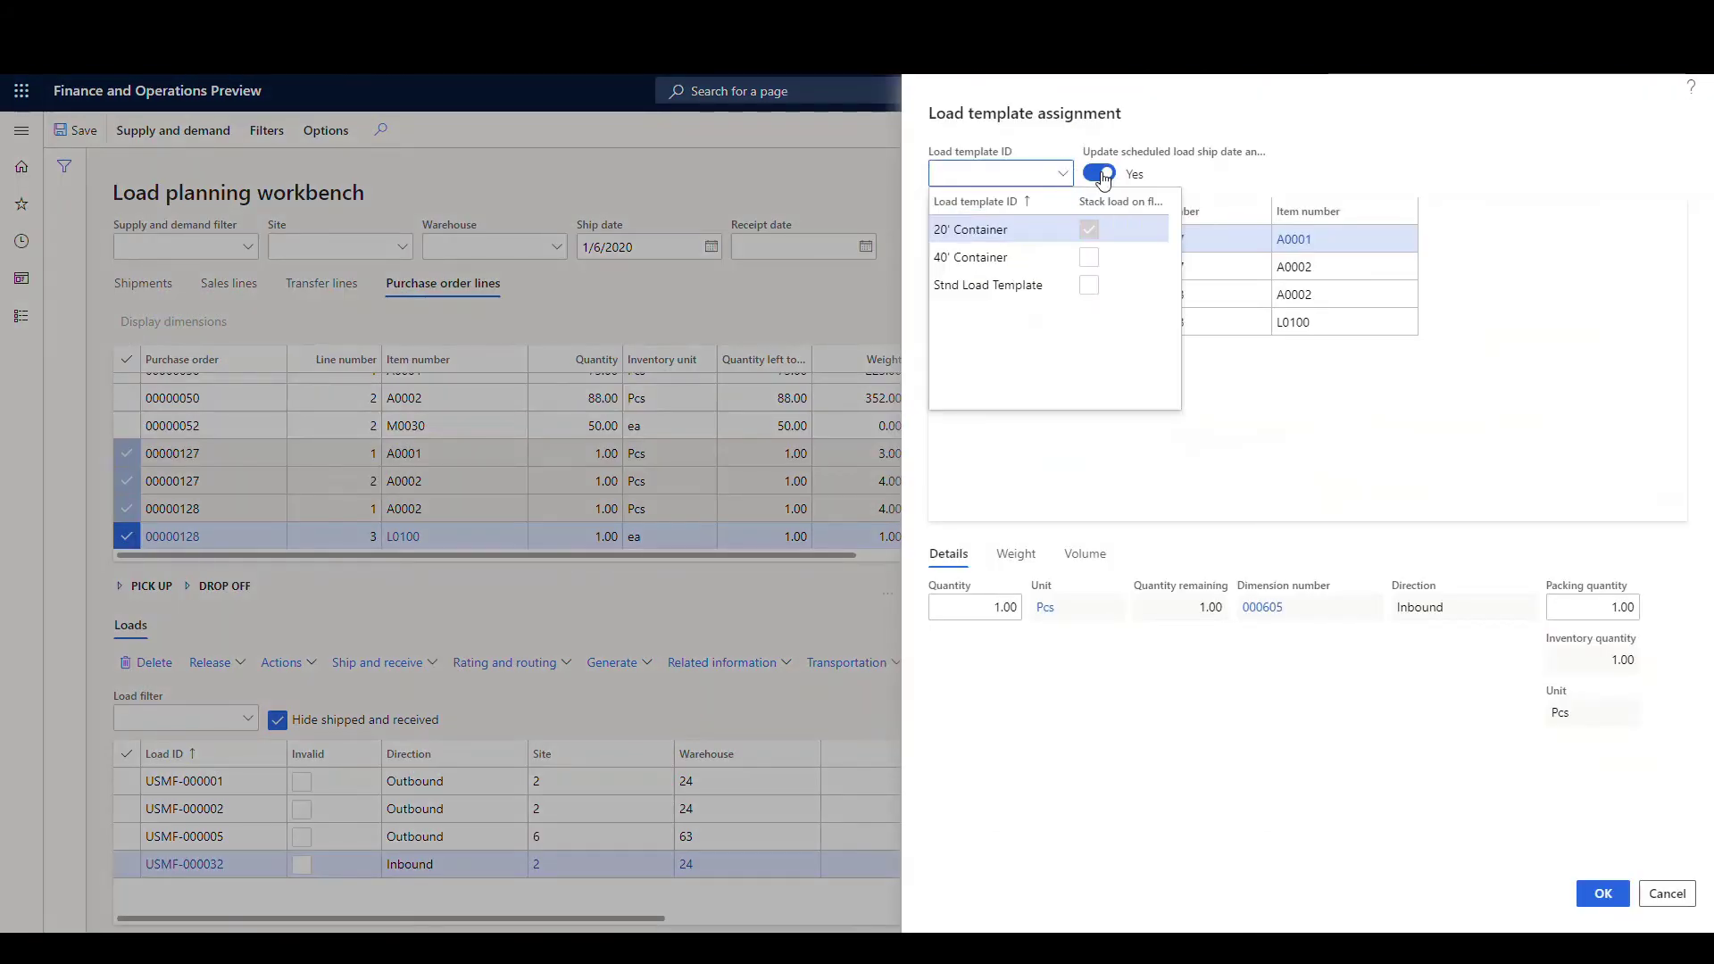
left_click(980, 235)
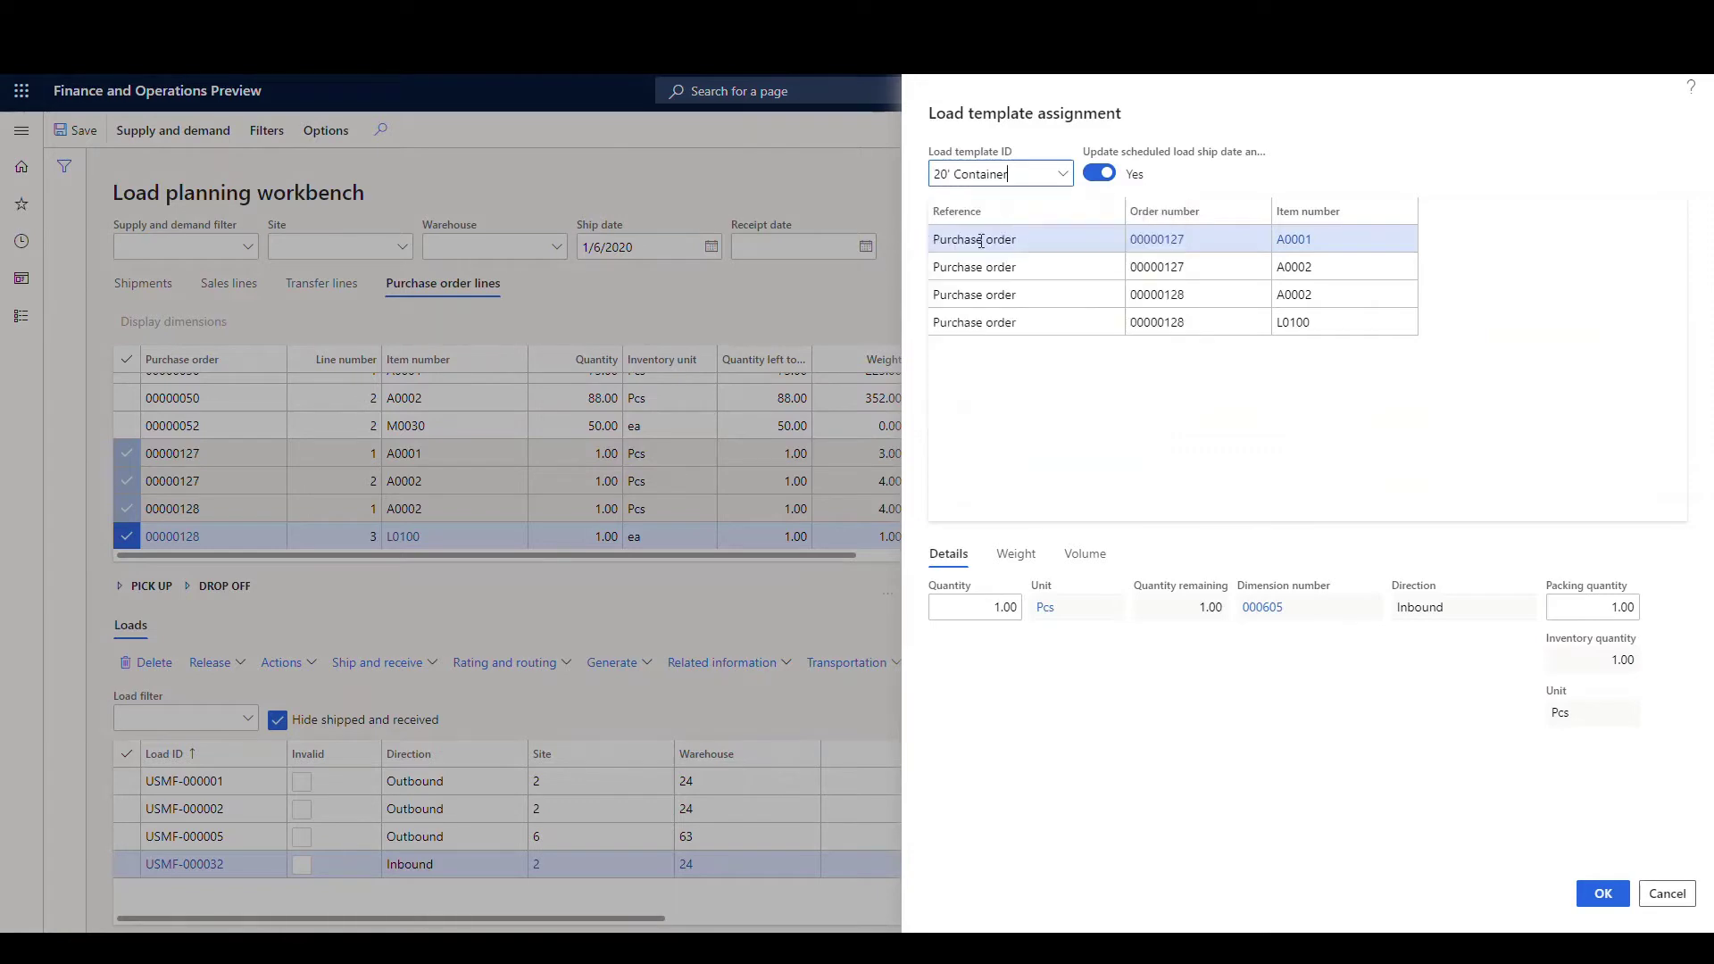
left_click(1616, 898)
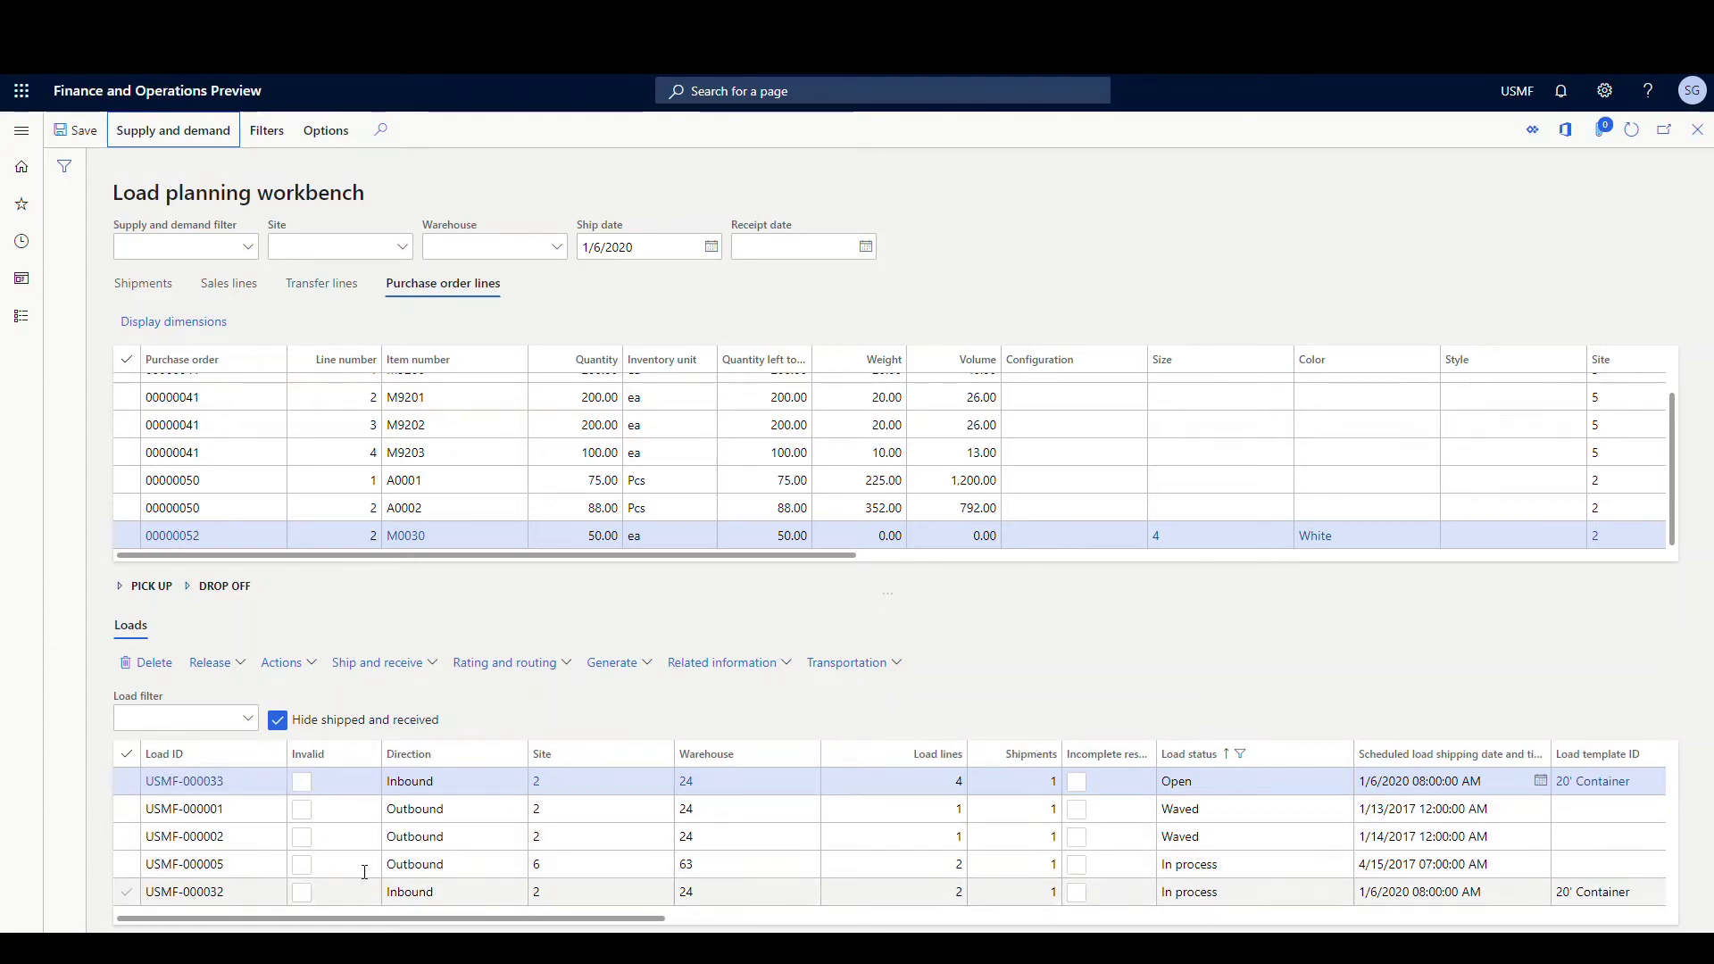
Open load USMF-000033's details, then reach the Warehousing app's Inbound menu and minimize the app.
left_click(194, 788)
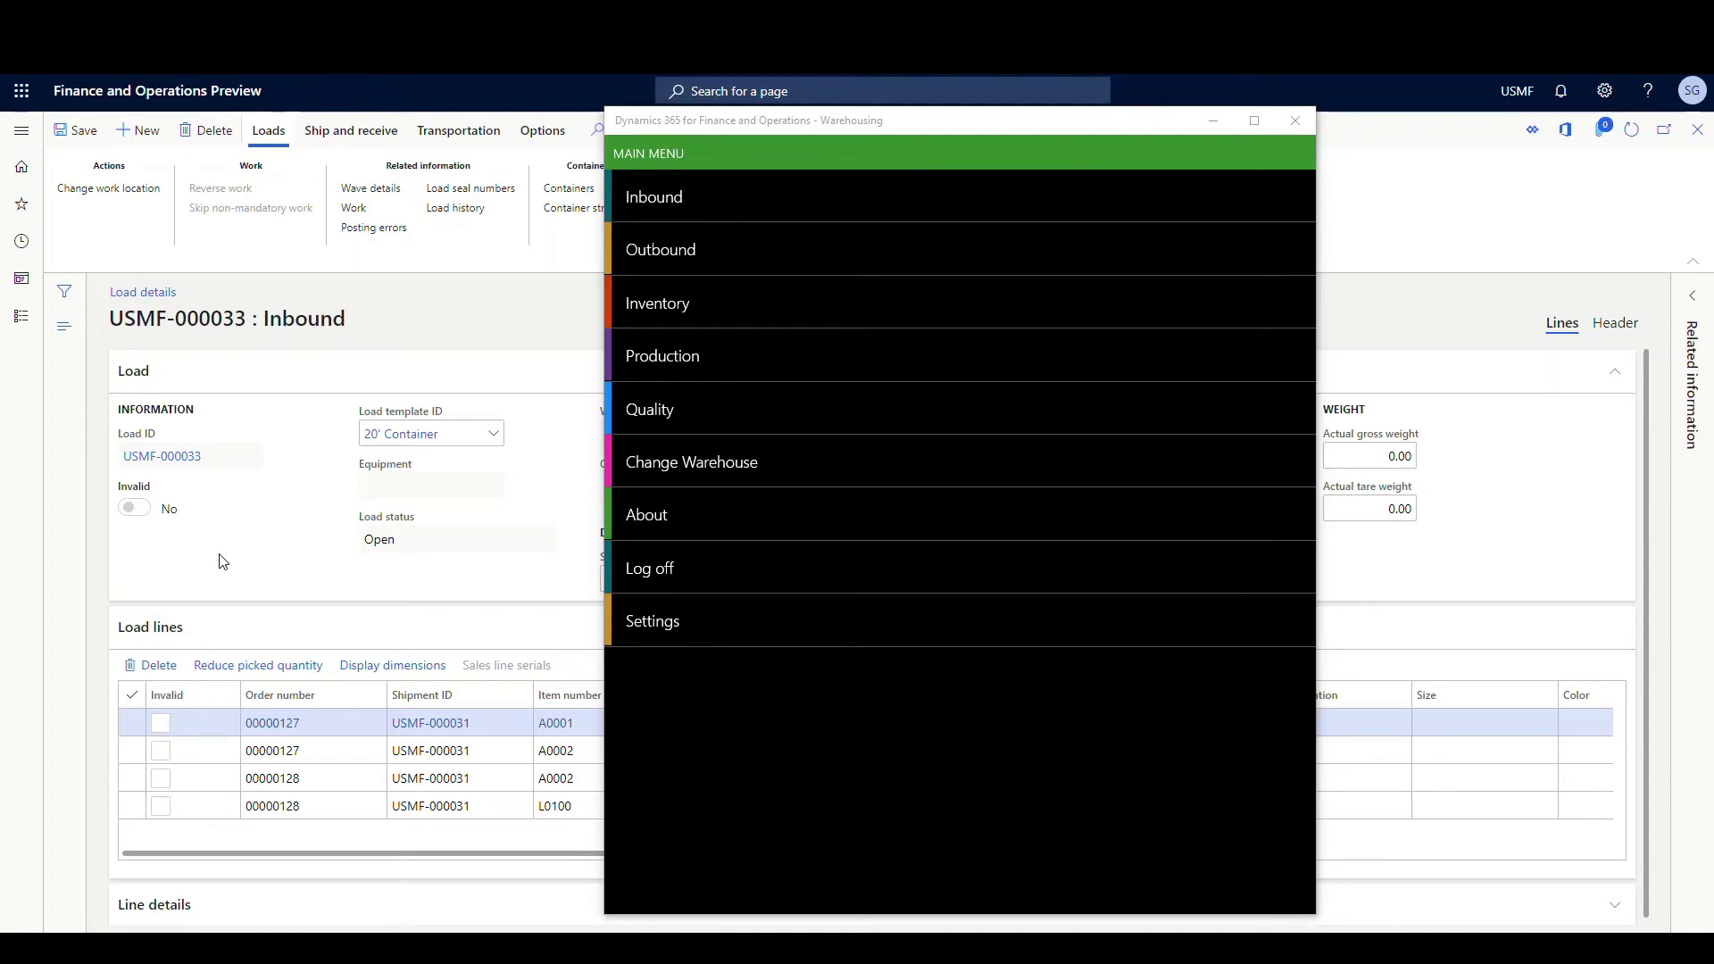
left_click_drag(913, 123, 649, 115)
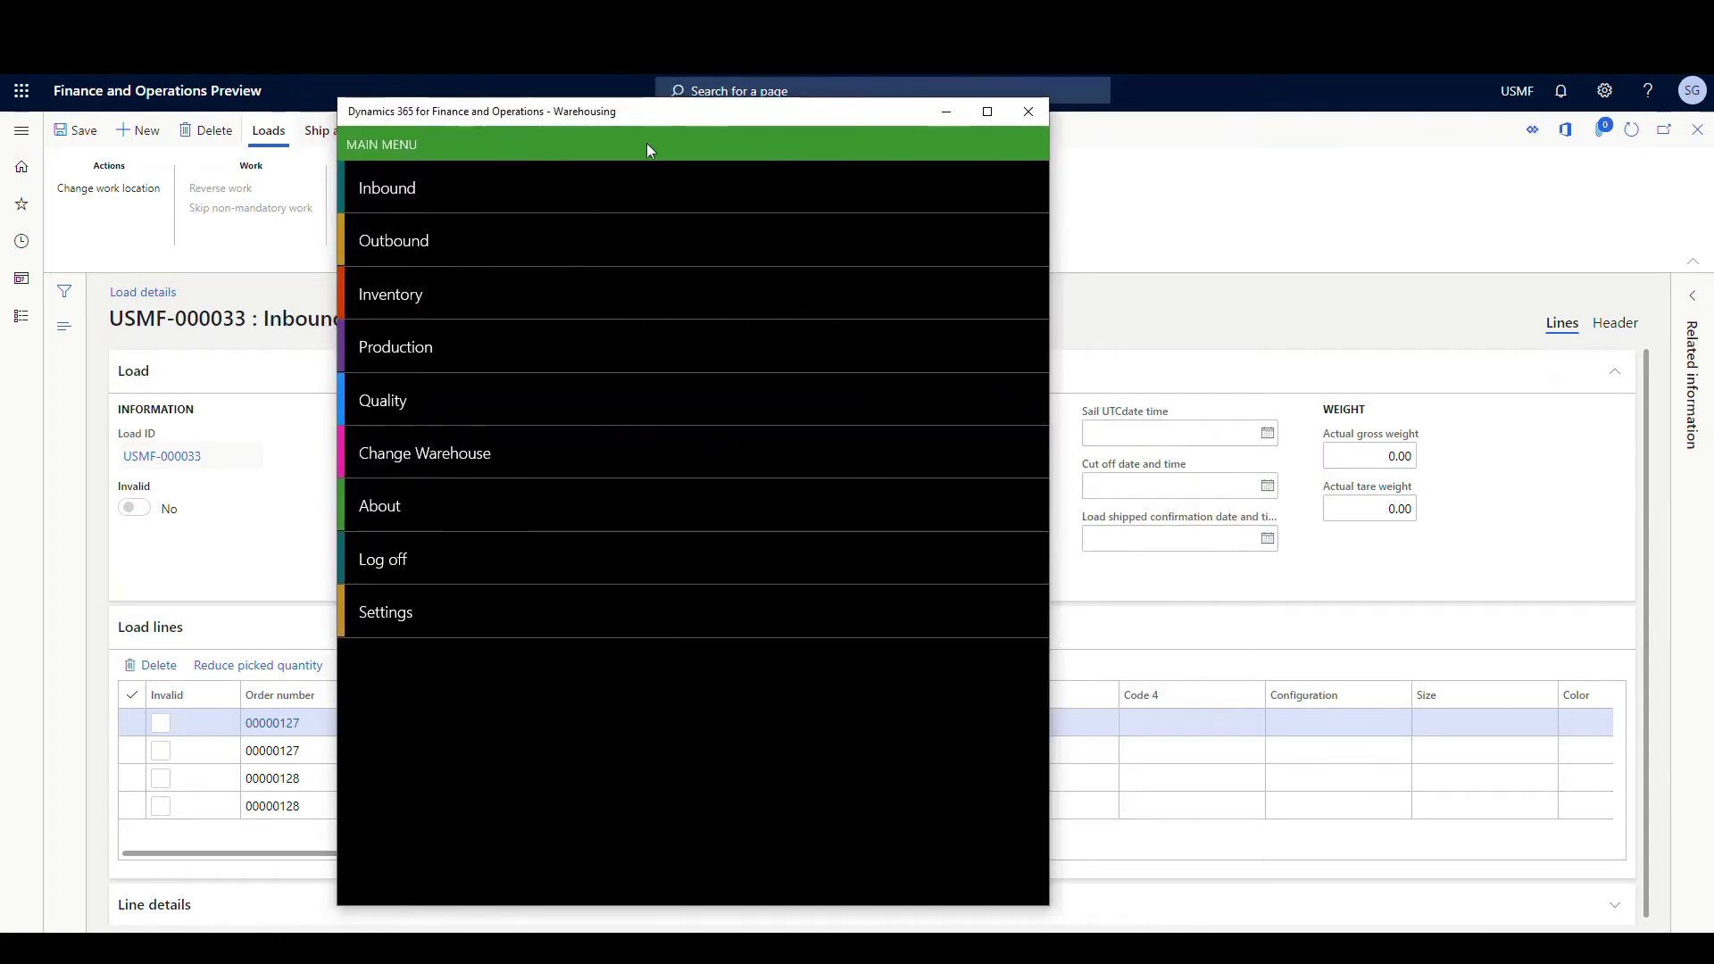
left_click(388, 189)
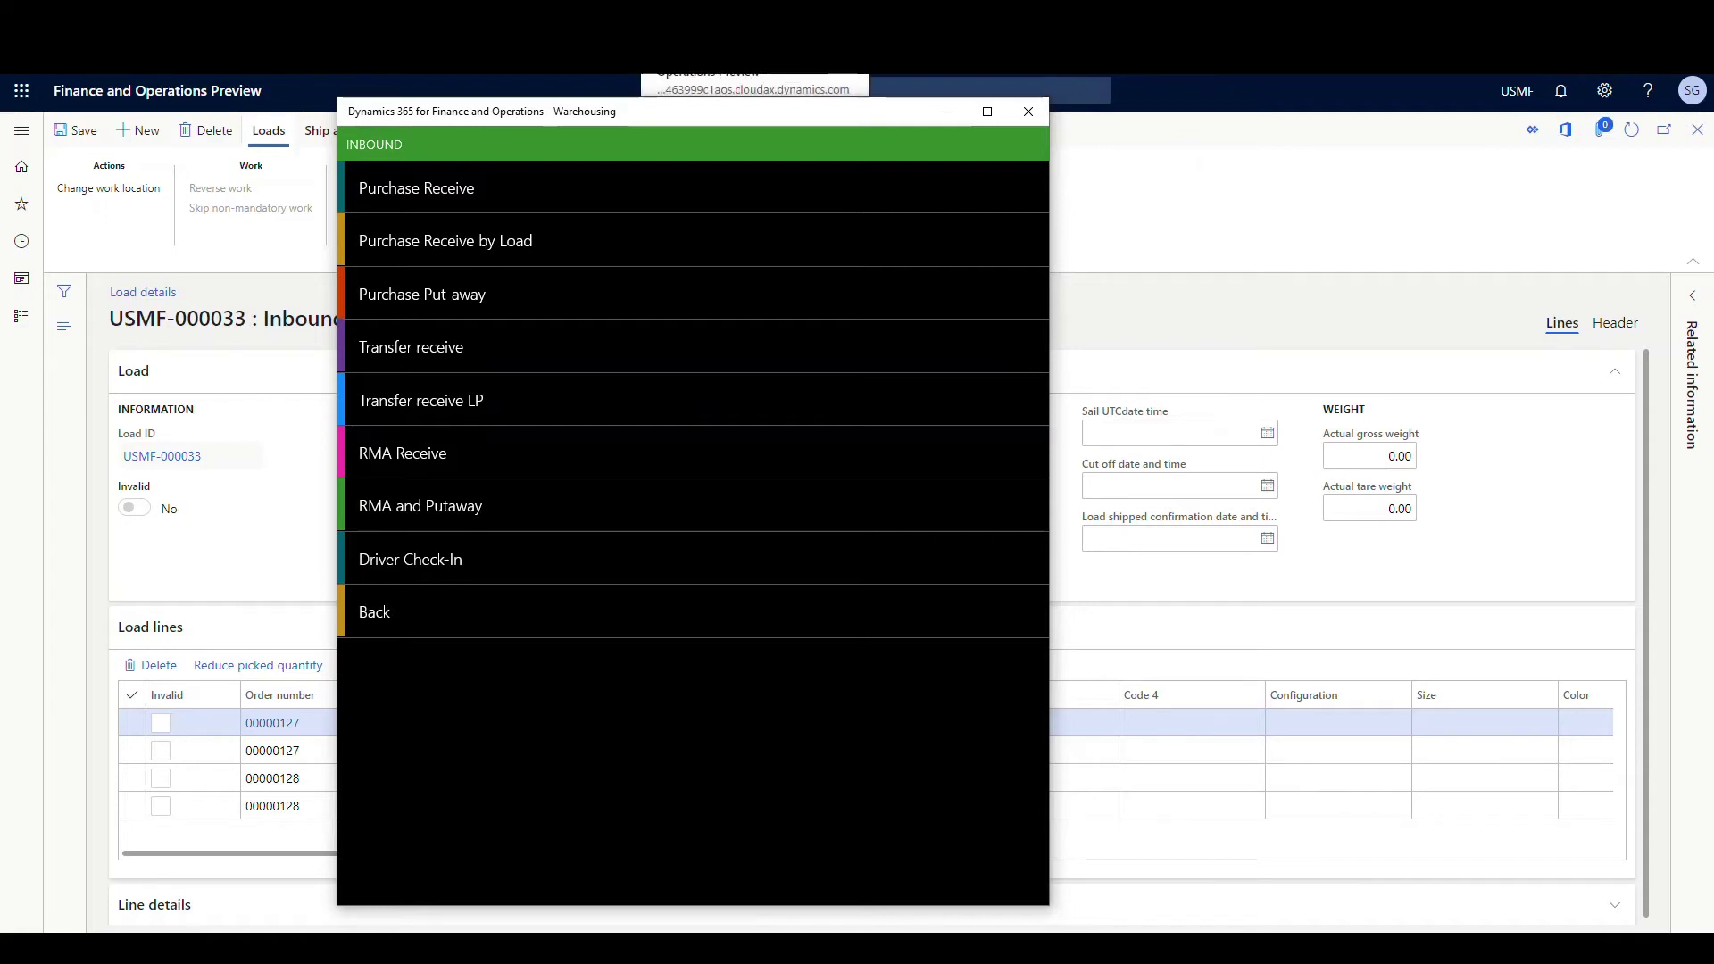
left_click(676, 77)
View the Purchase Receive by Load mobile device menu item settings, then return to the Warehousing app.
left_click(22, 130)
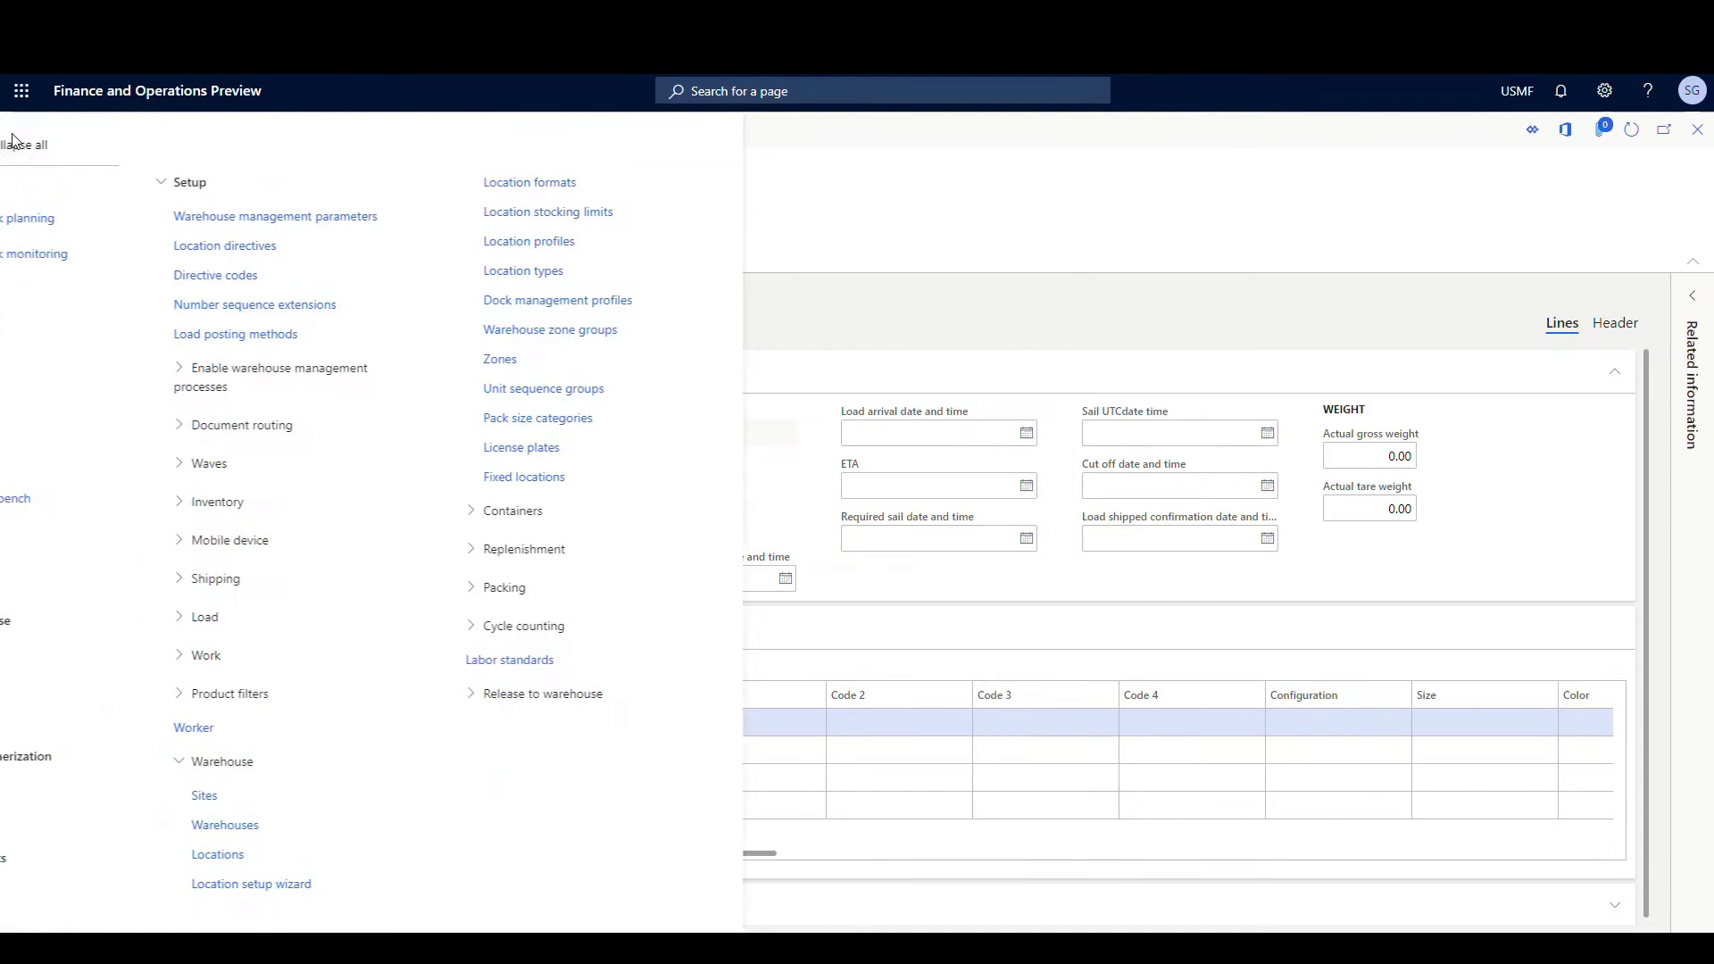
scroll(143, 556, "down", 3)
scroll(143, 555, "down", 1)
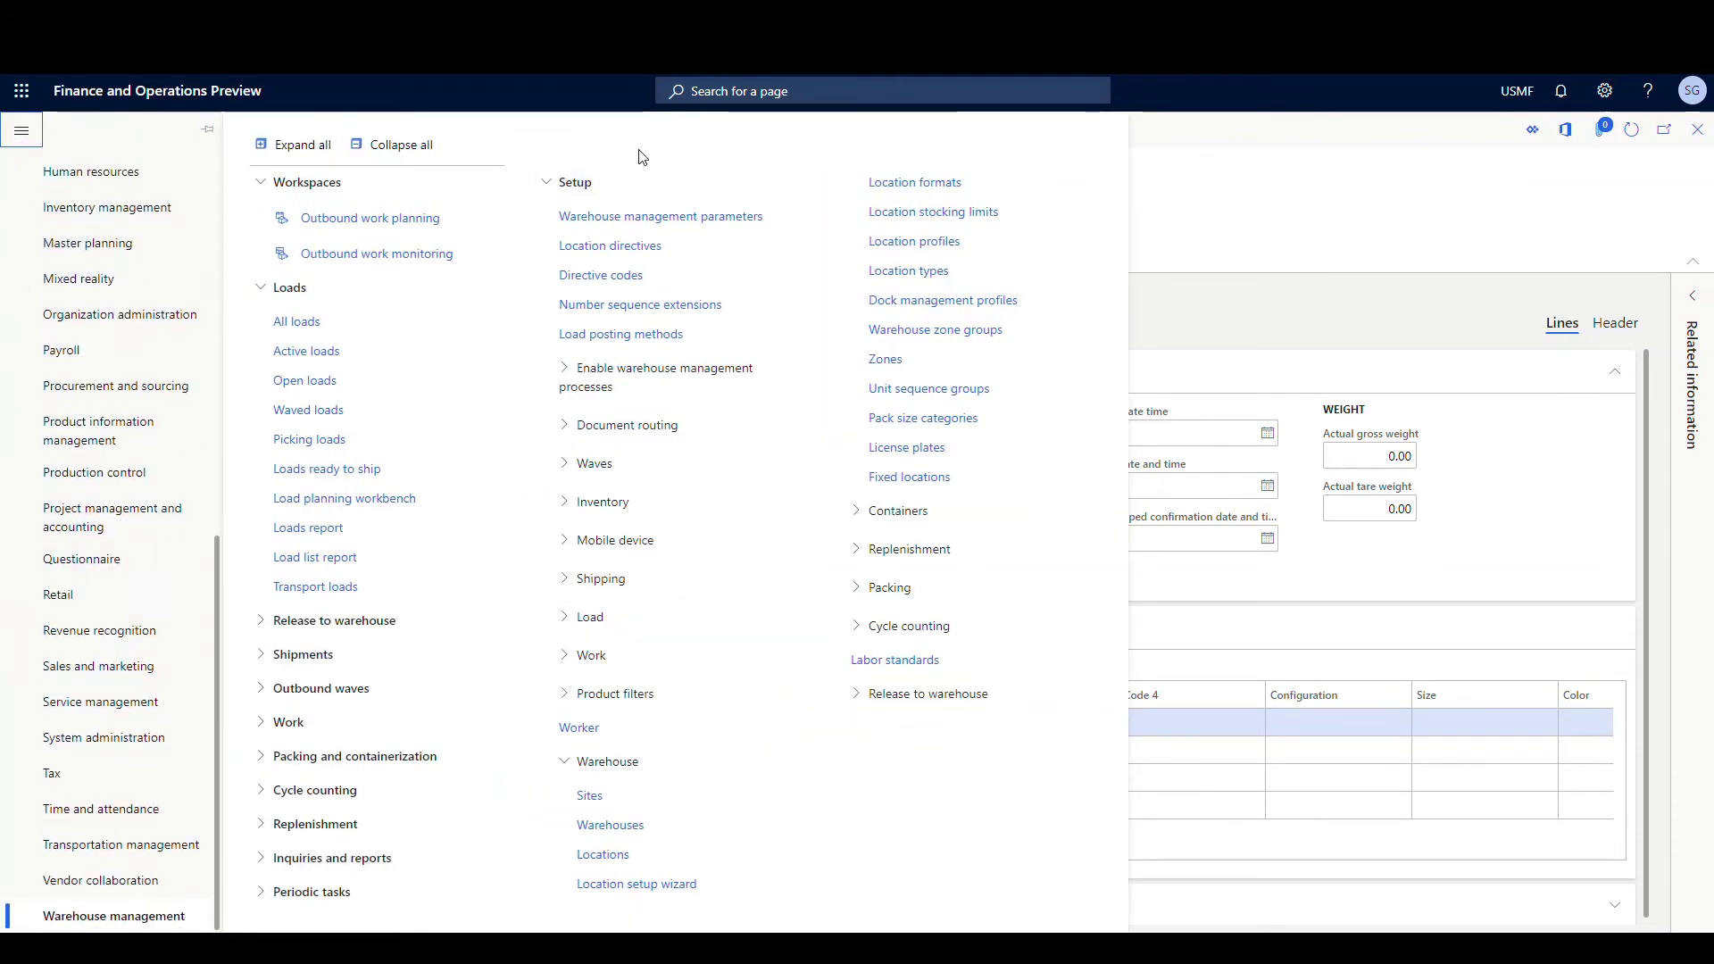
left_click(573, 541)
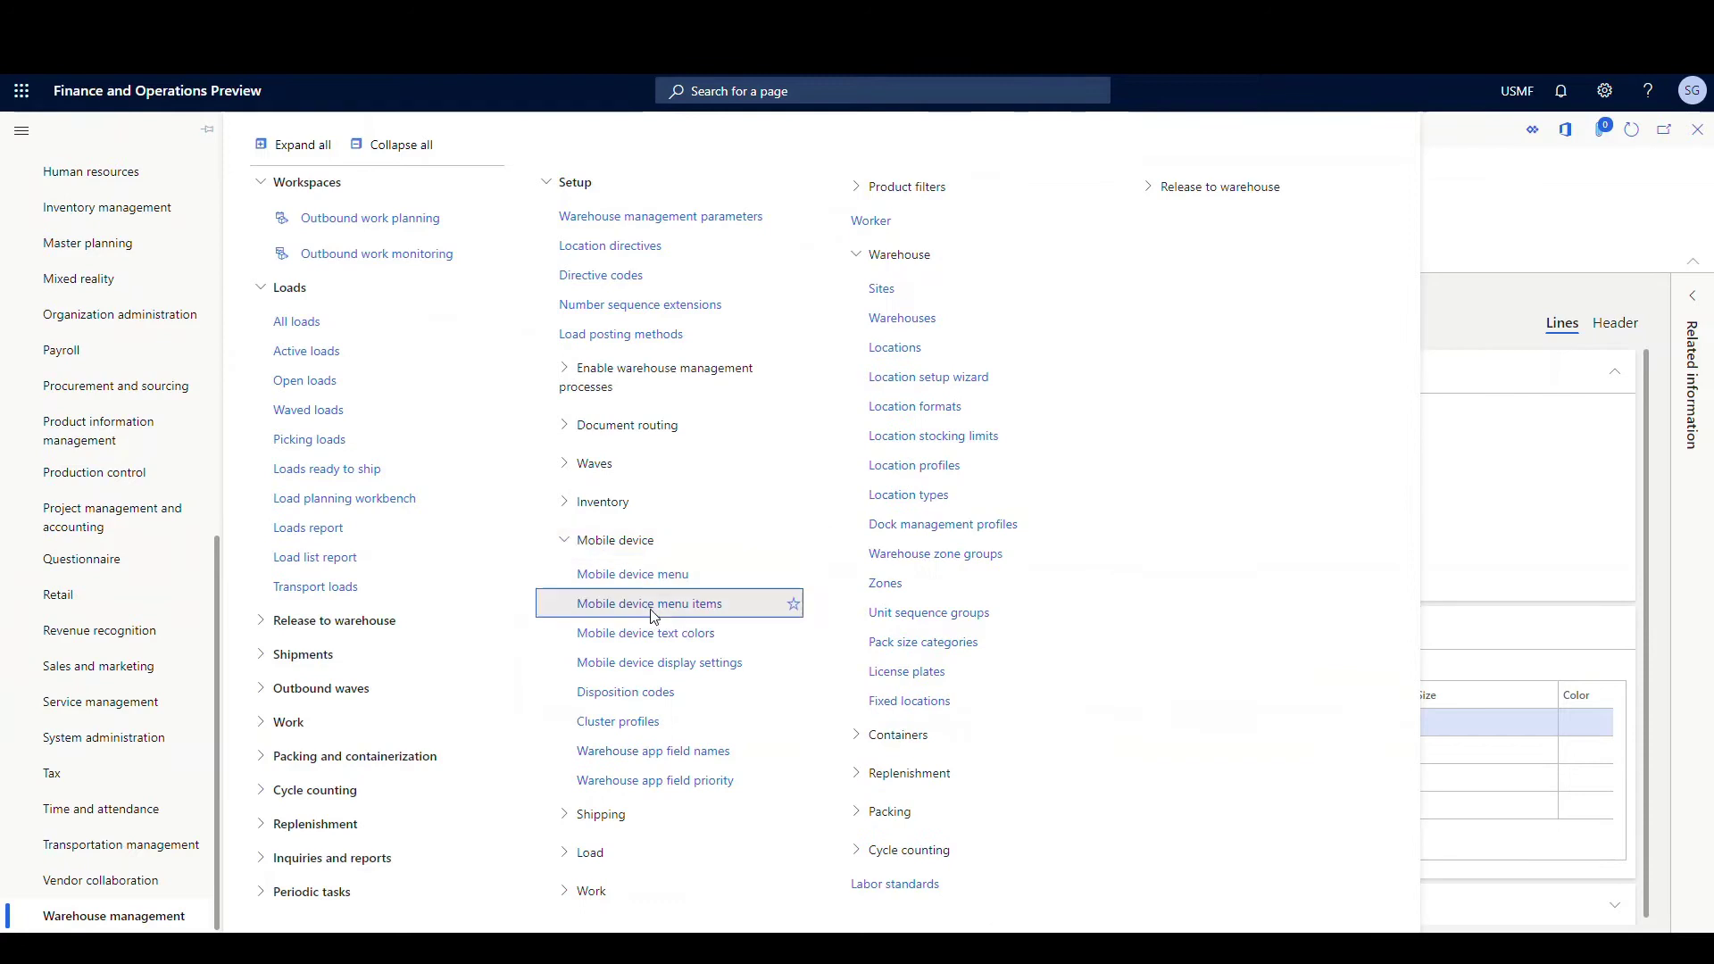
left_click(654, 604)
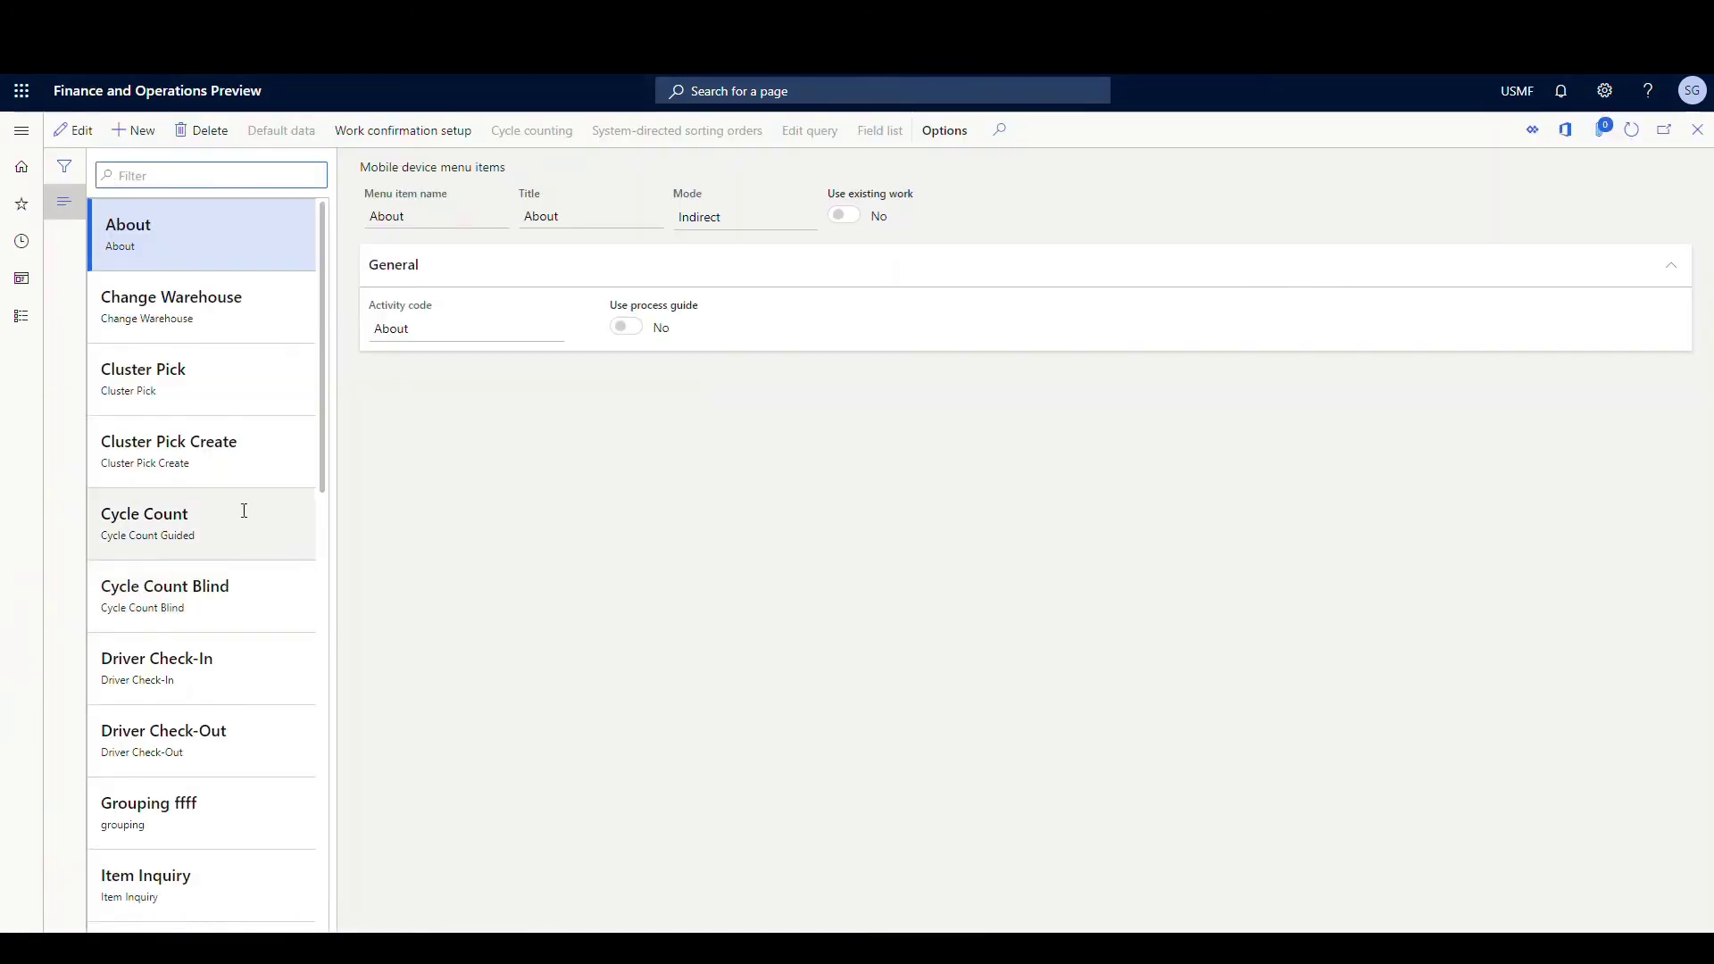
scroll(244, 511, "down", 15)
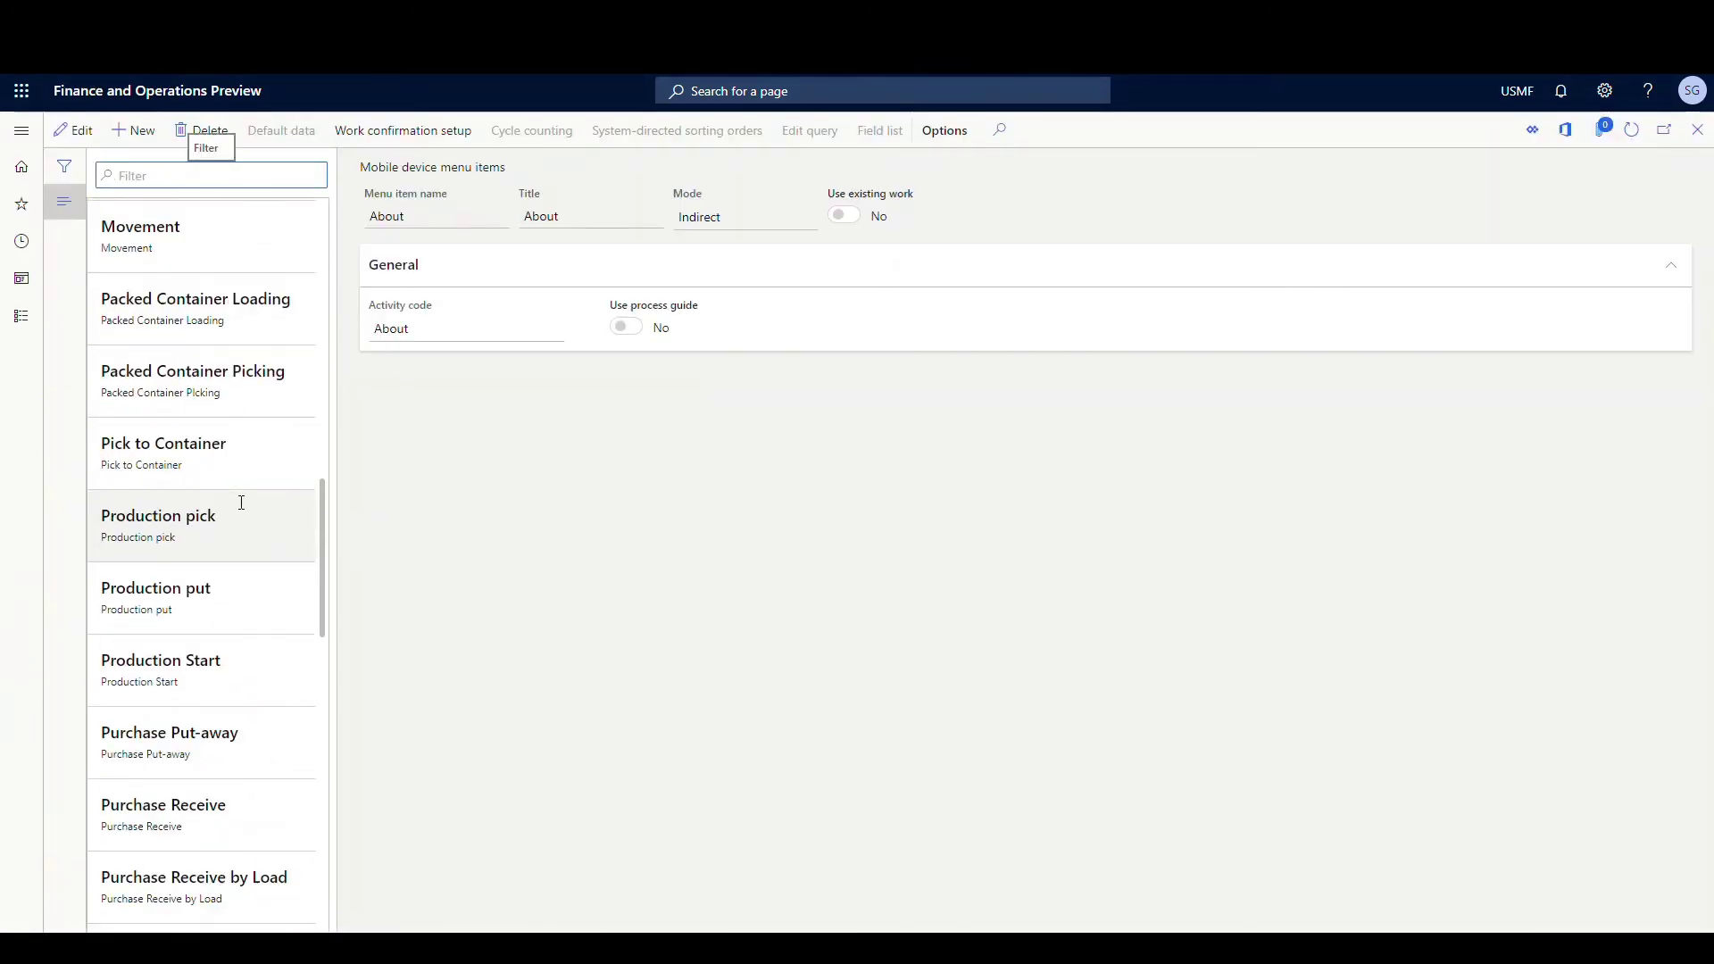
scroll(242, 503, "down", 3)
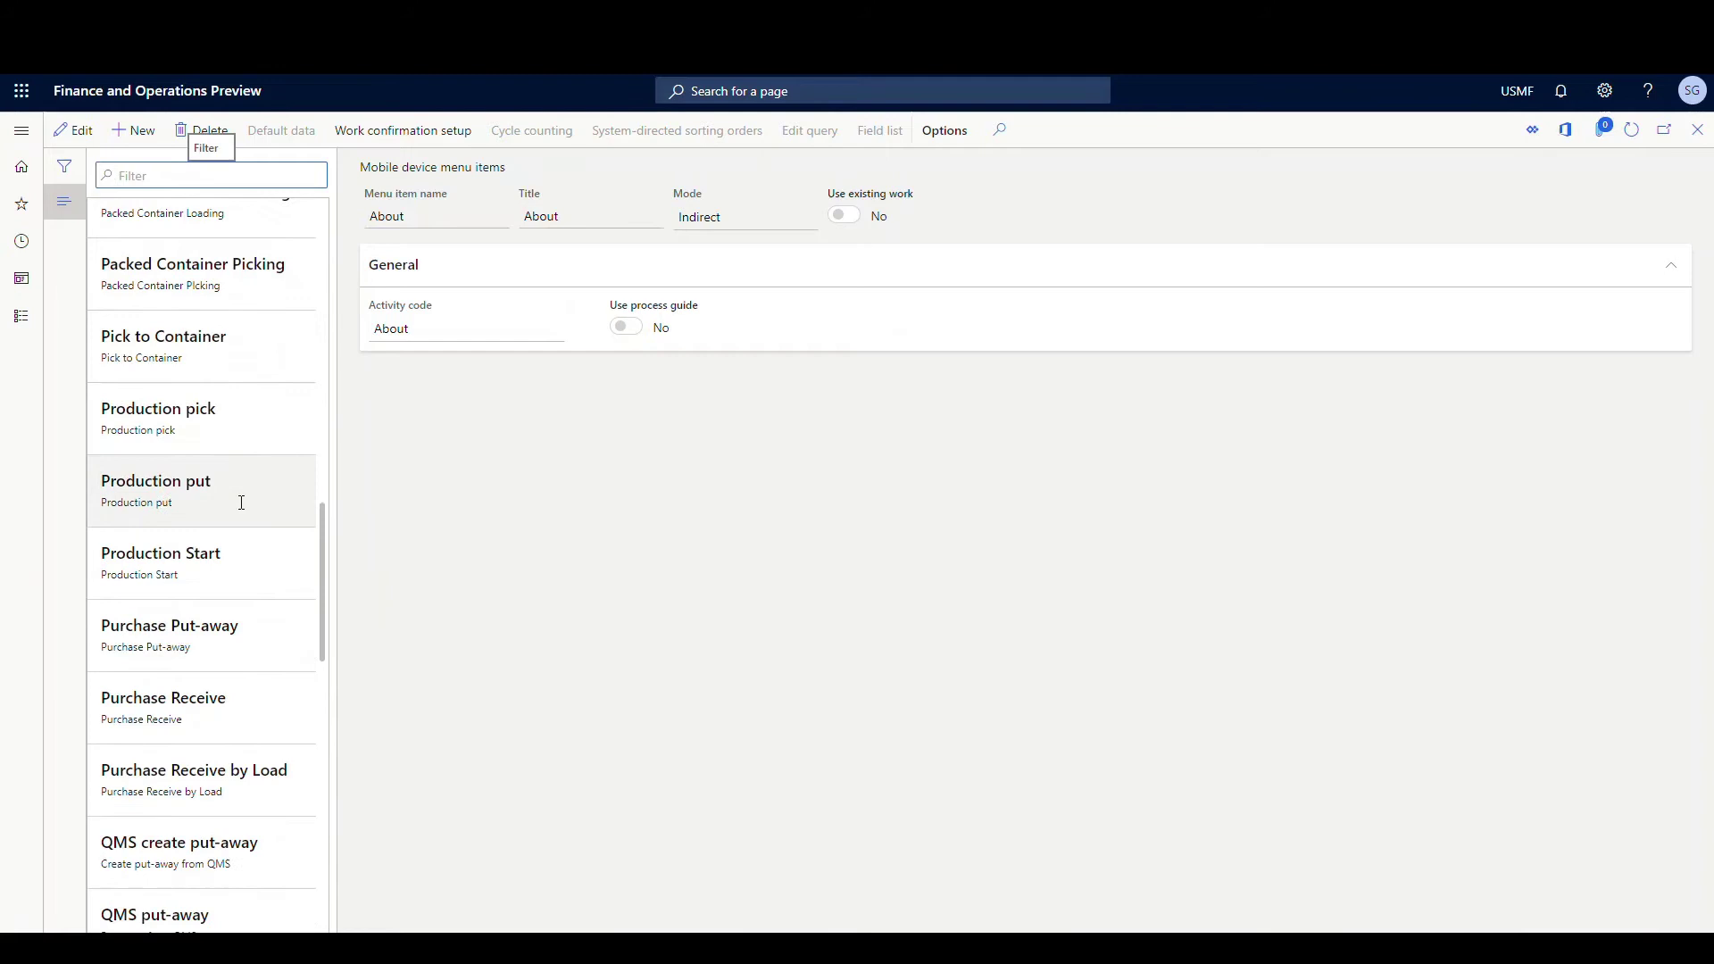
left_click(295, 790)
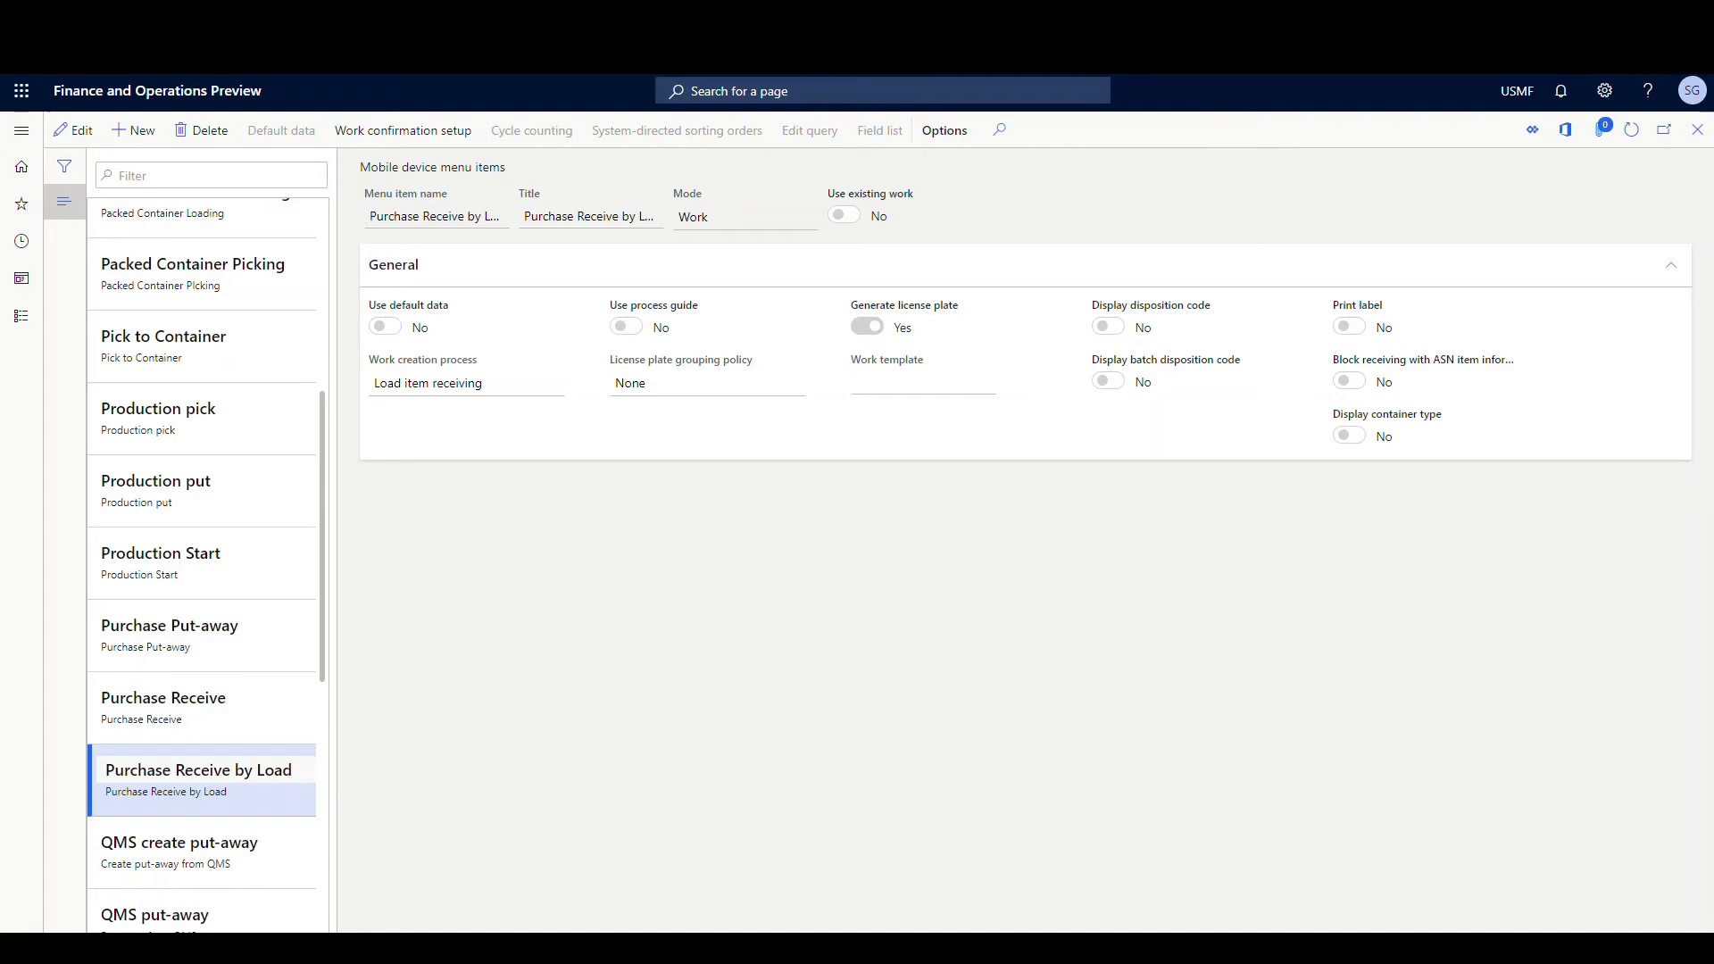
key("alt+Tab")
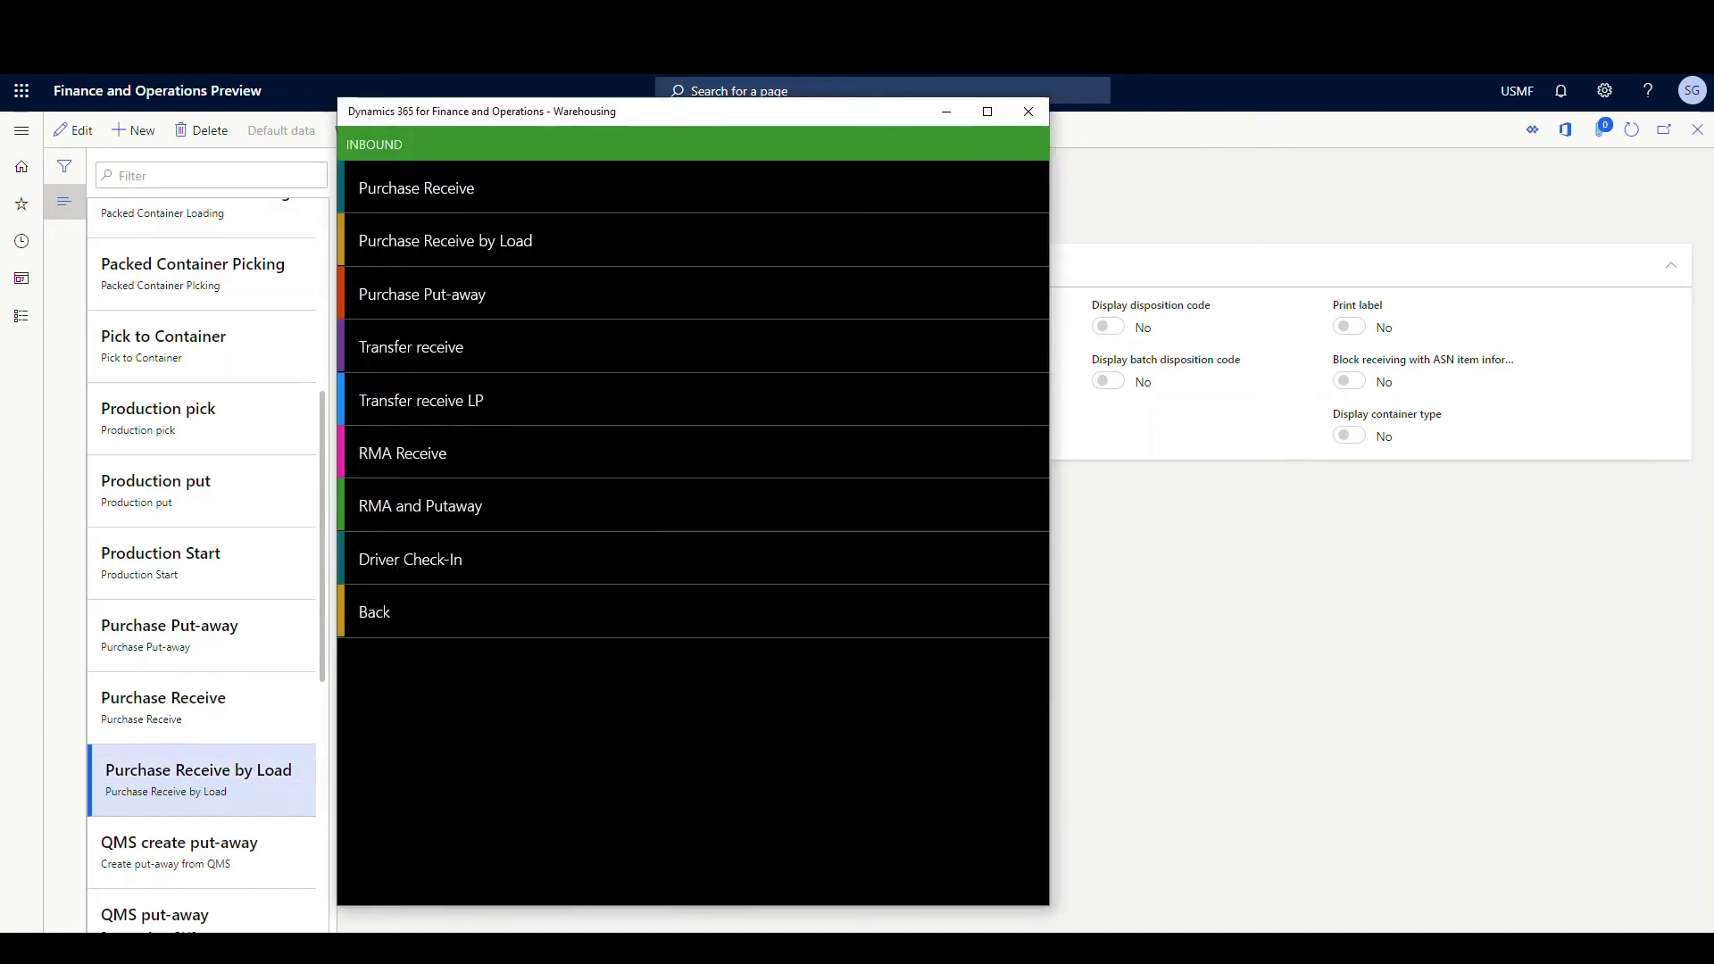
Start Purchase Receive by Load in the app and copy load ID USMF-000033 from the workbench.
left_click(406, 243)
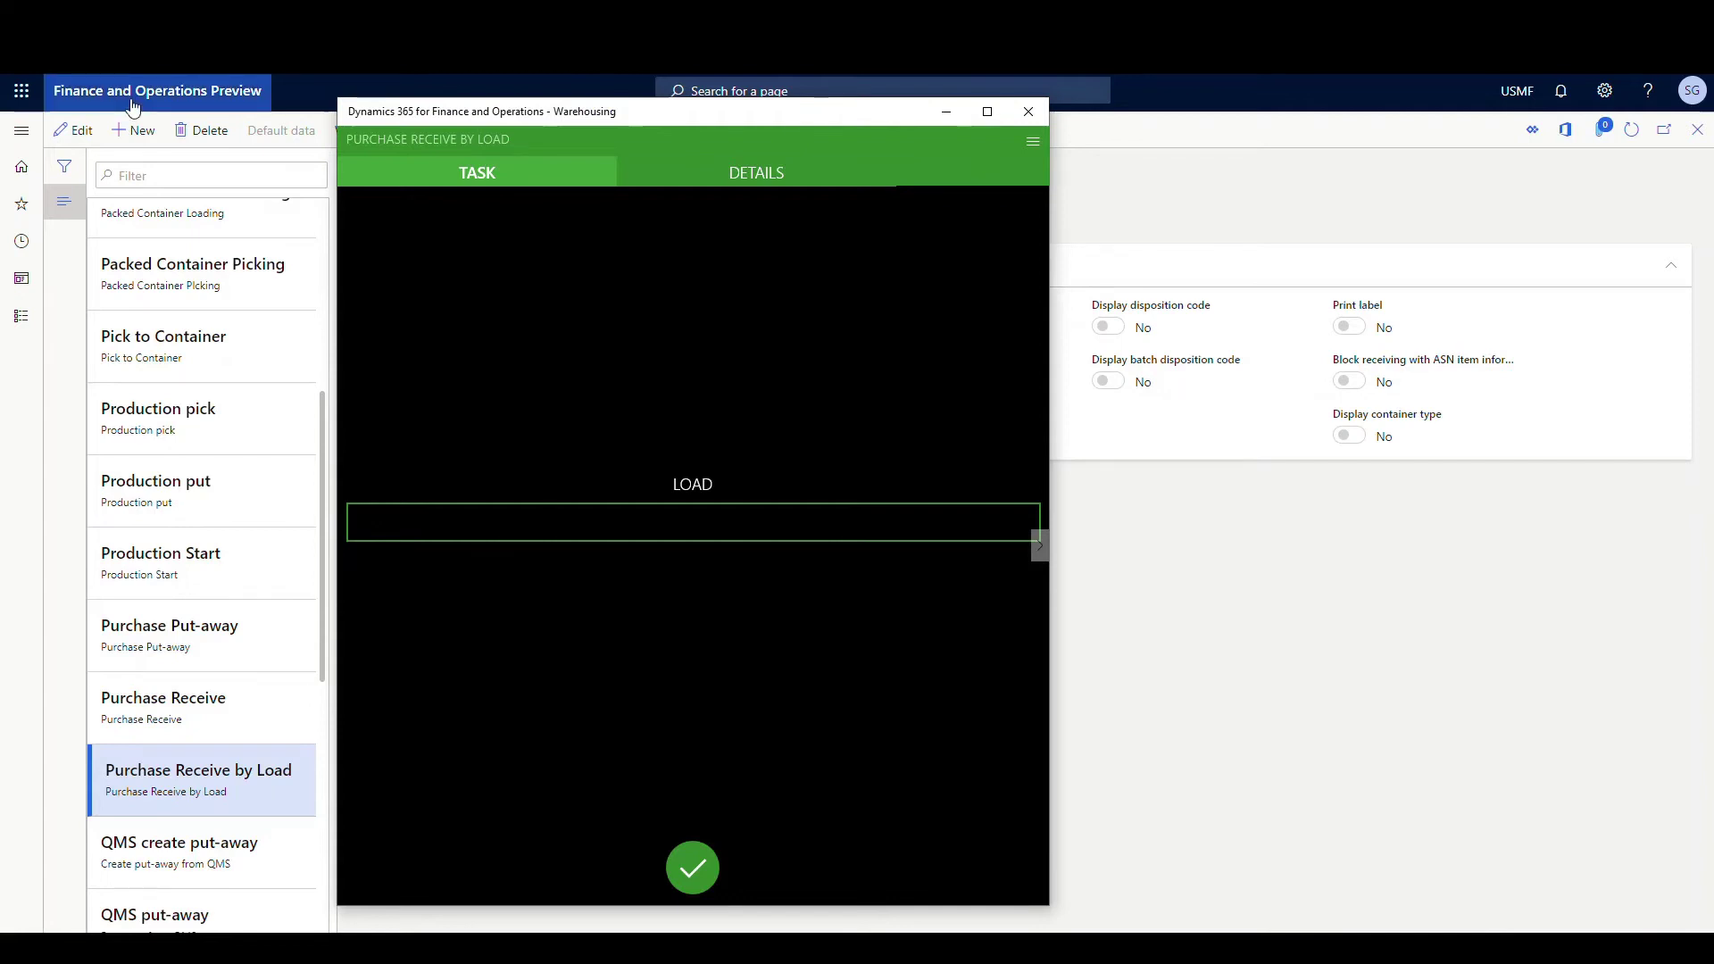
left_click(22, 130)
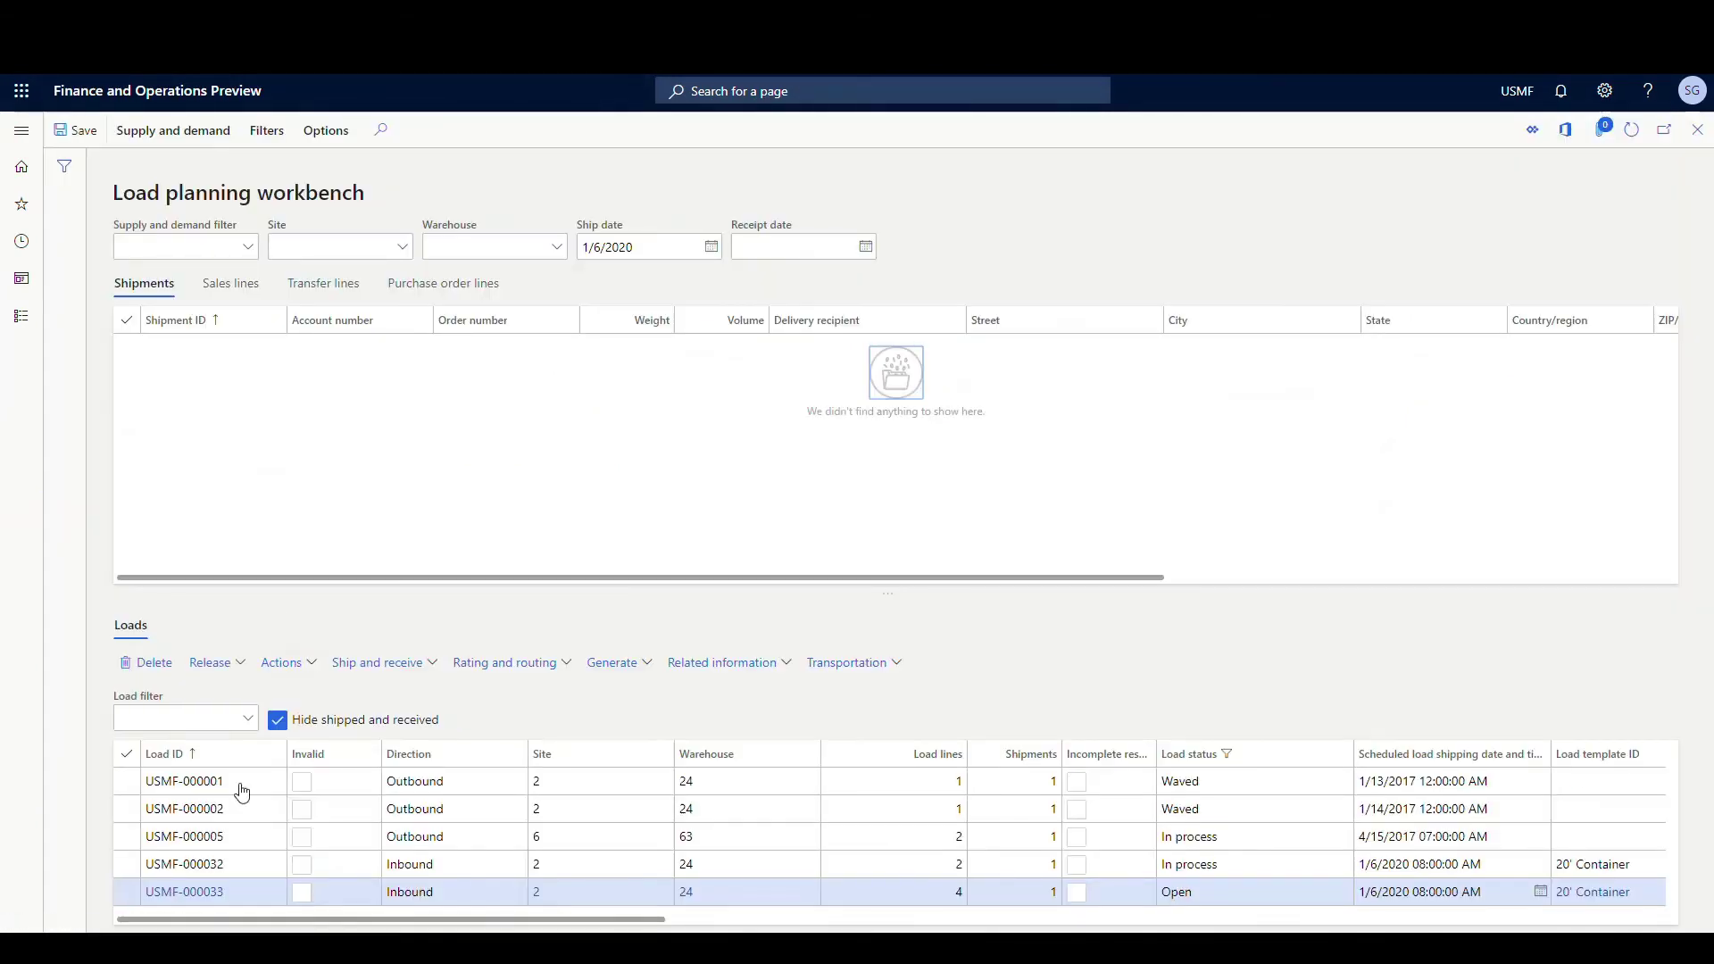
left_click(236, 908)
key("ctrl+c")
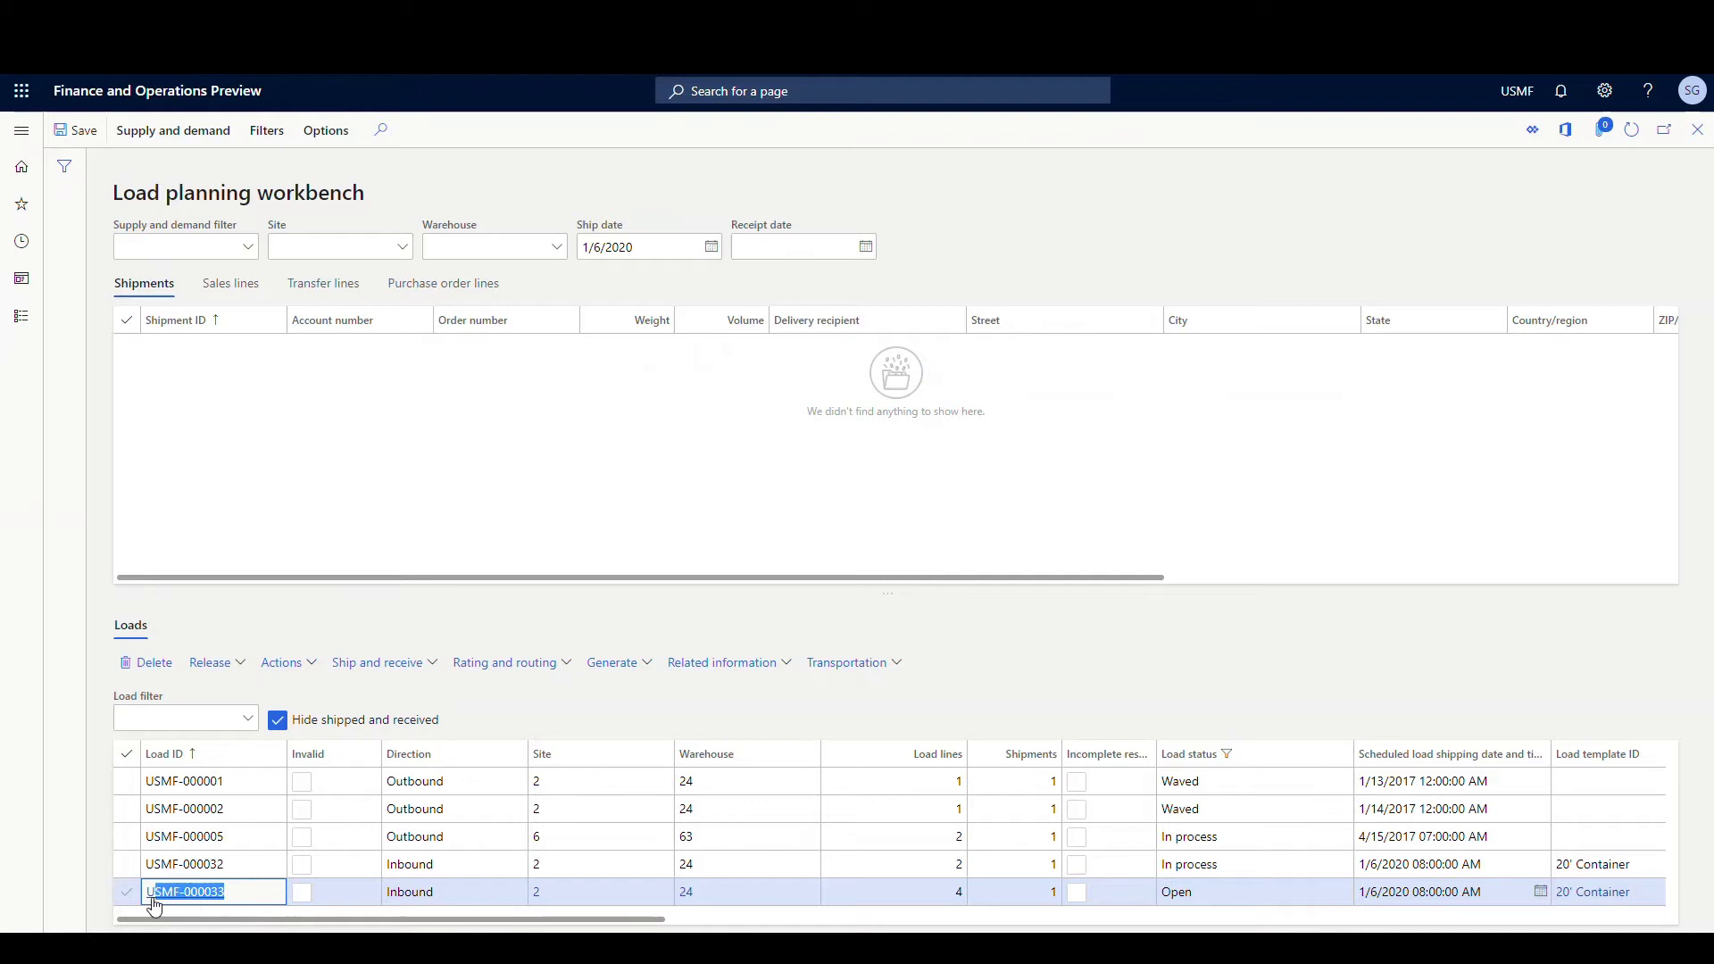
right_click(174, 893)
key("Escape")
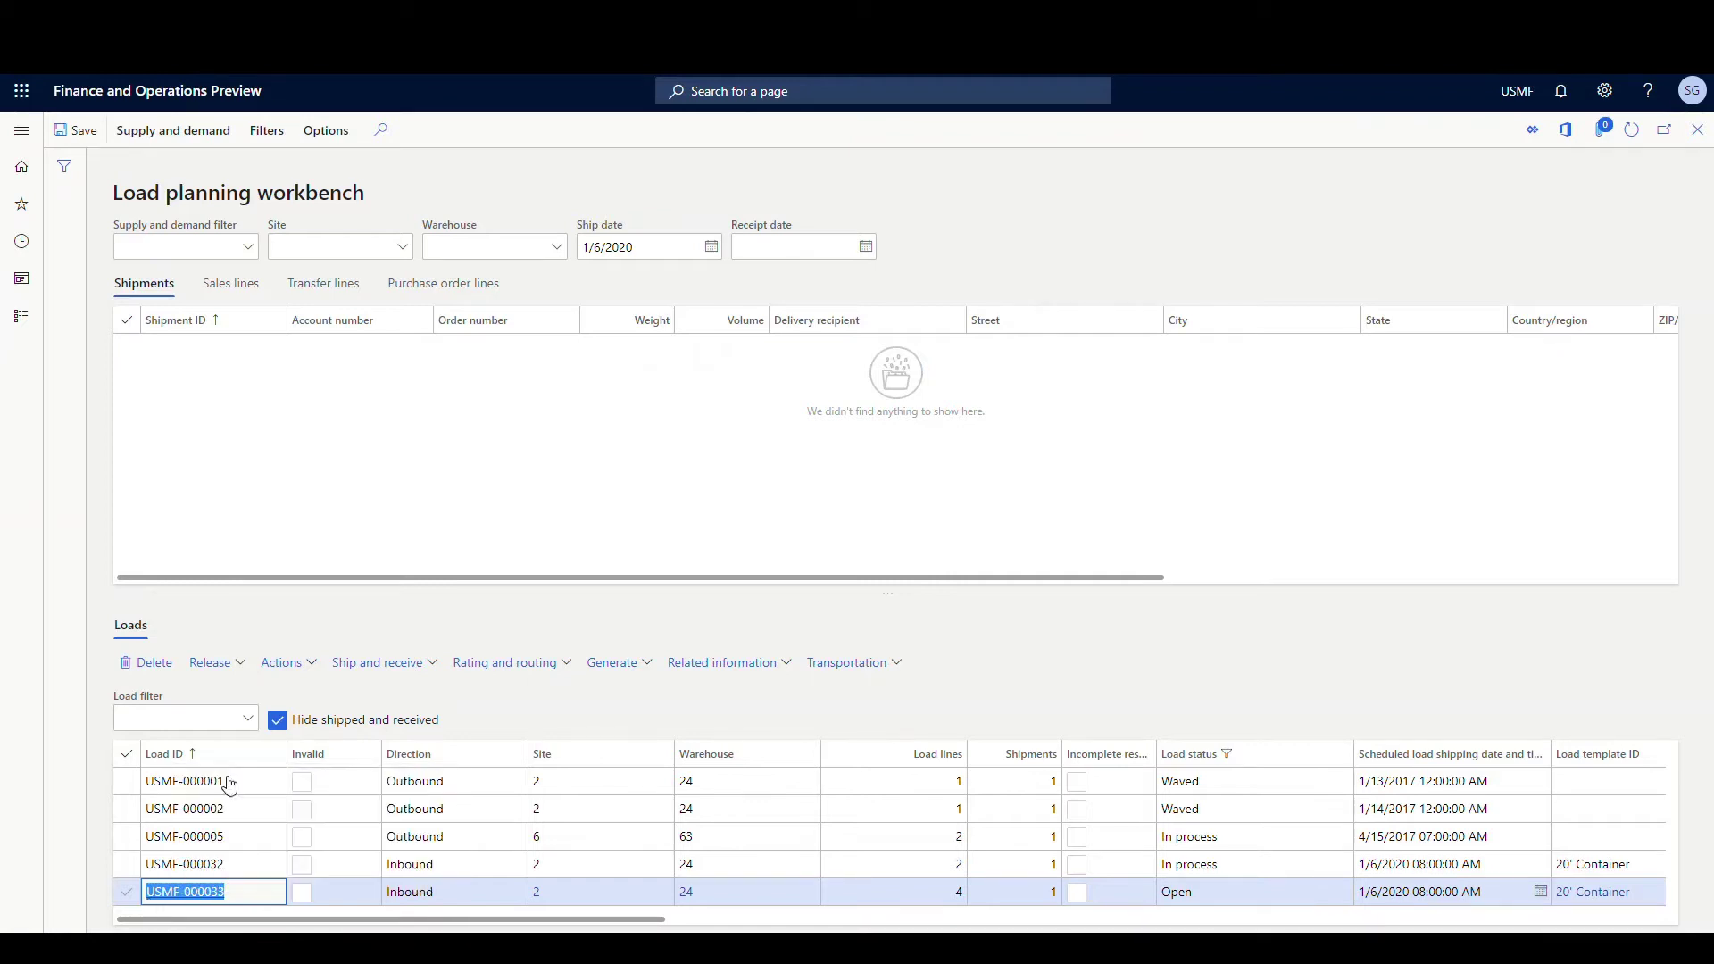
key("alt+Tab")
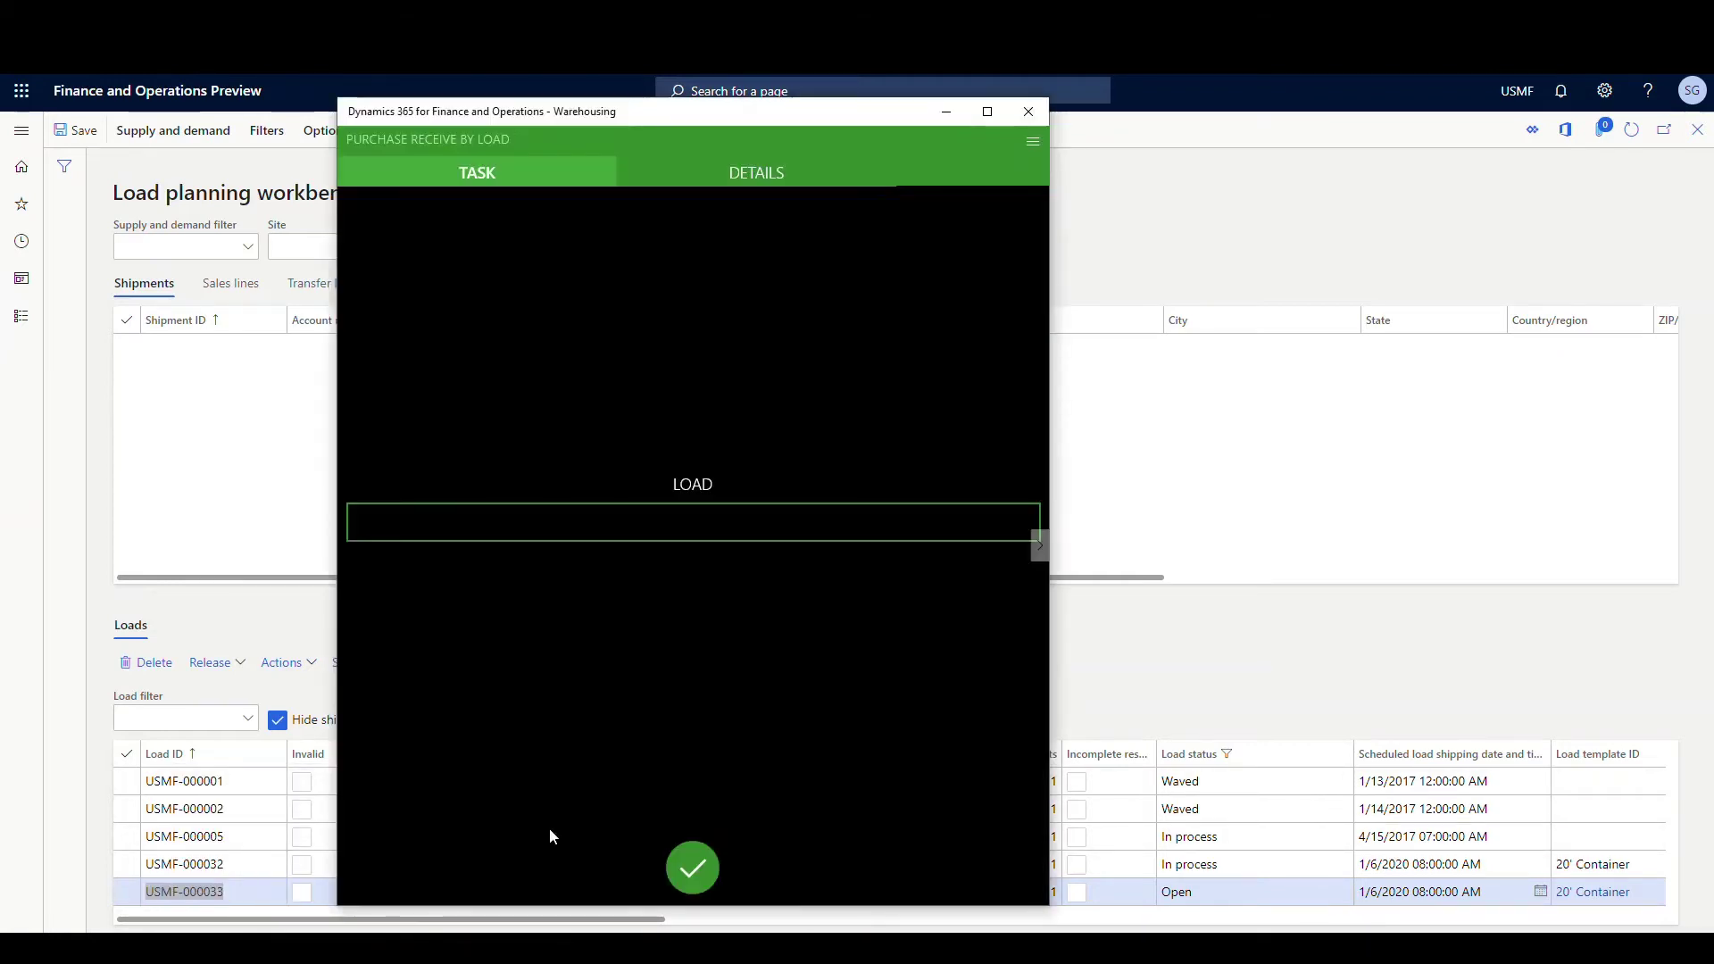
Enter load USMF-000033 and item a0001 in the receiving task.
left_click(512, 526)
right_click(456, 201)
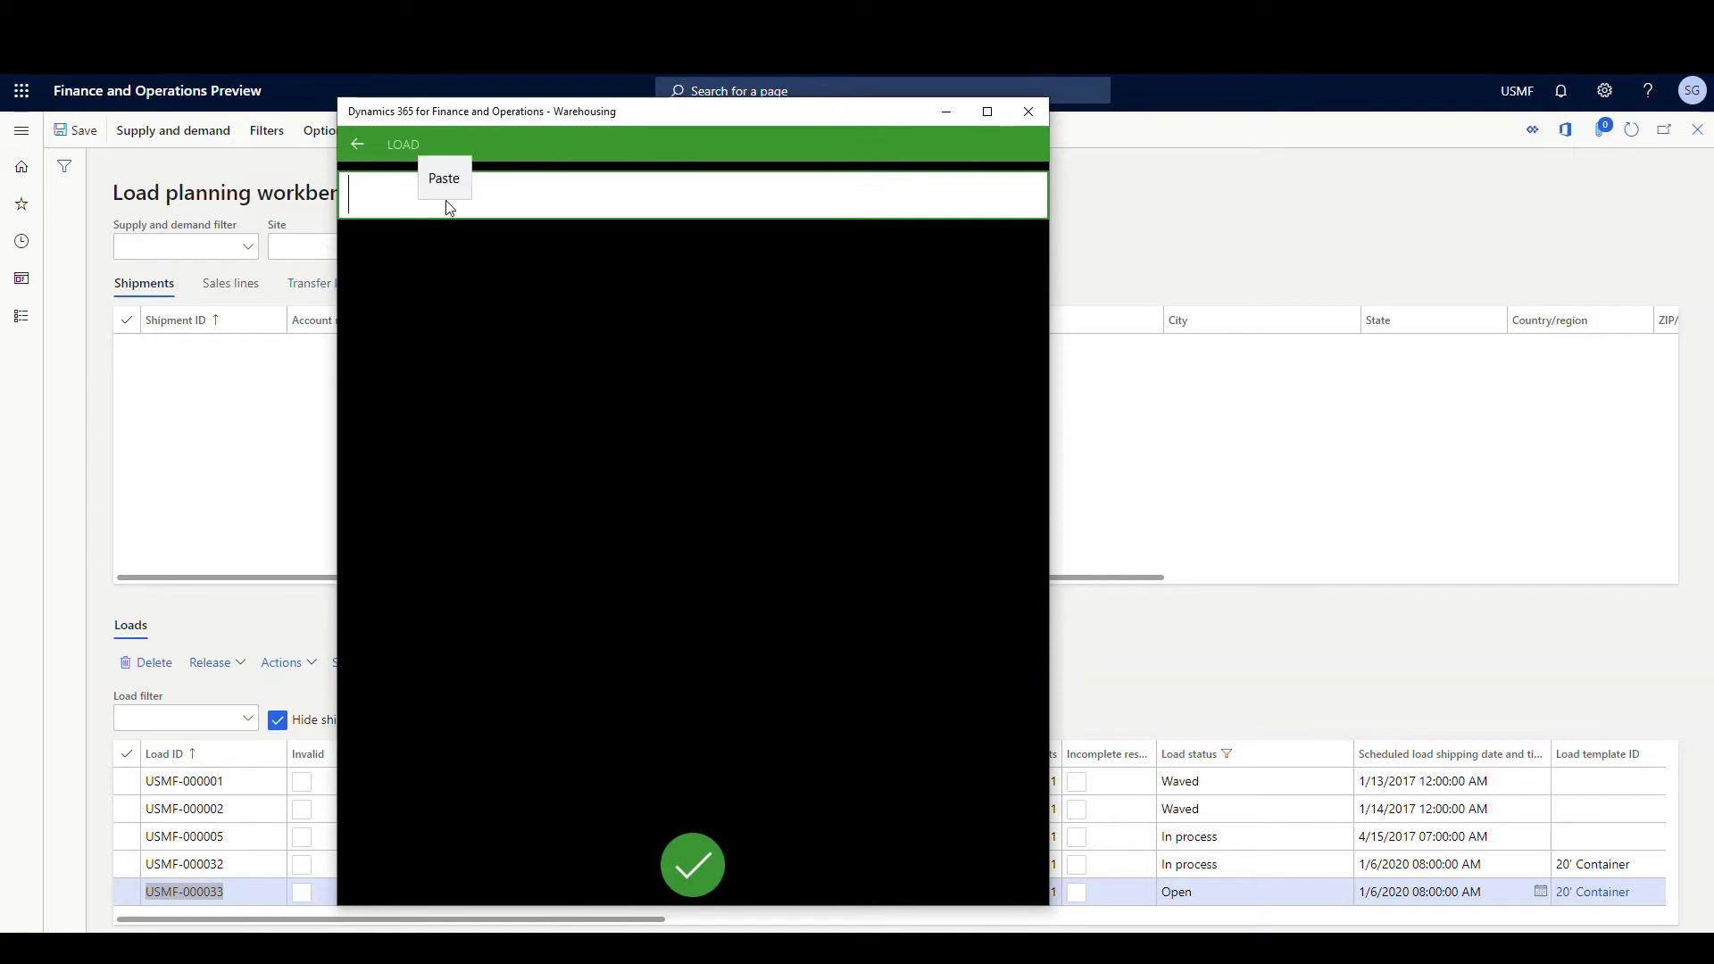
left_click(472, 192)
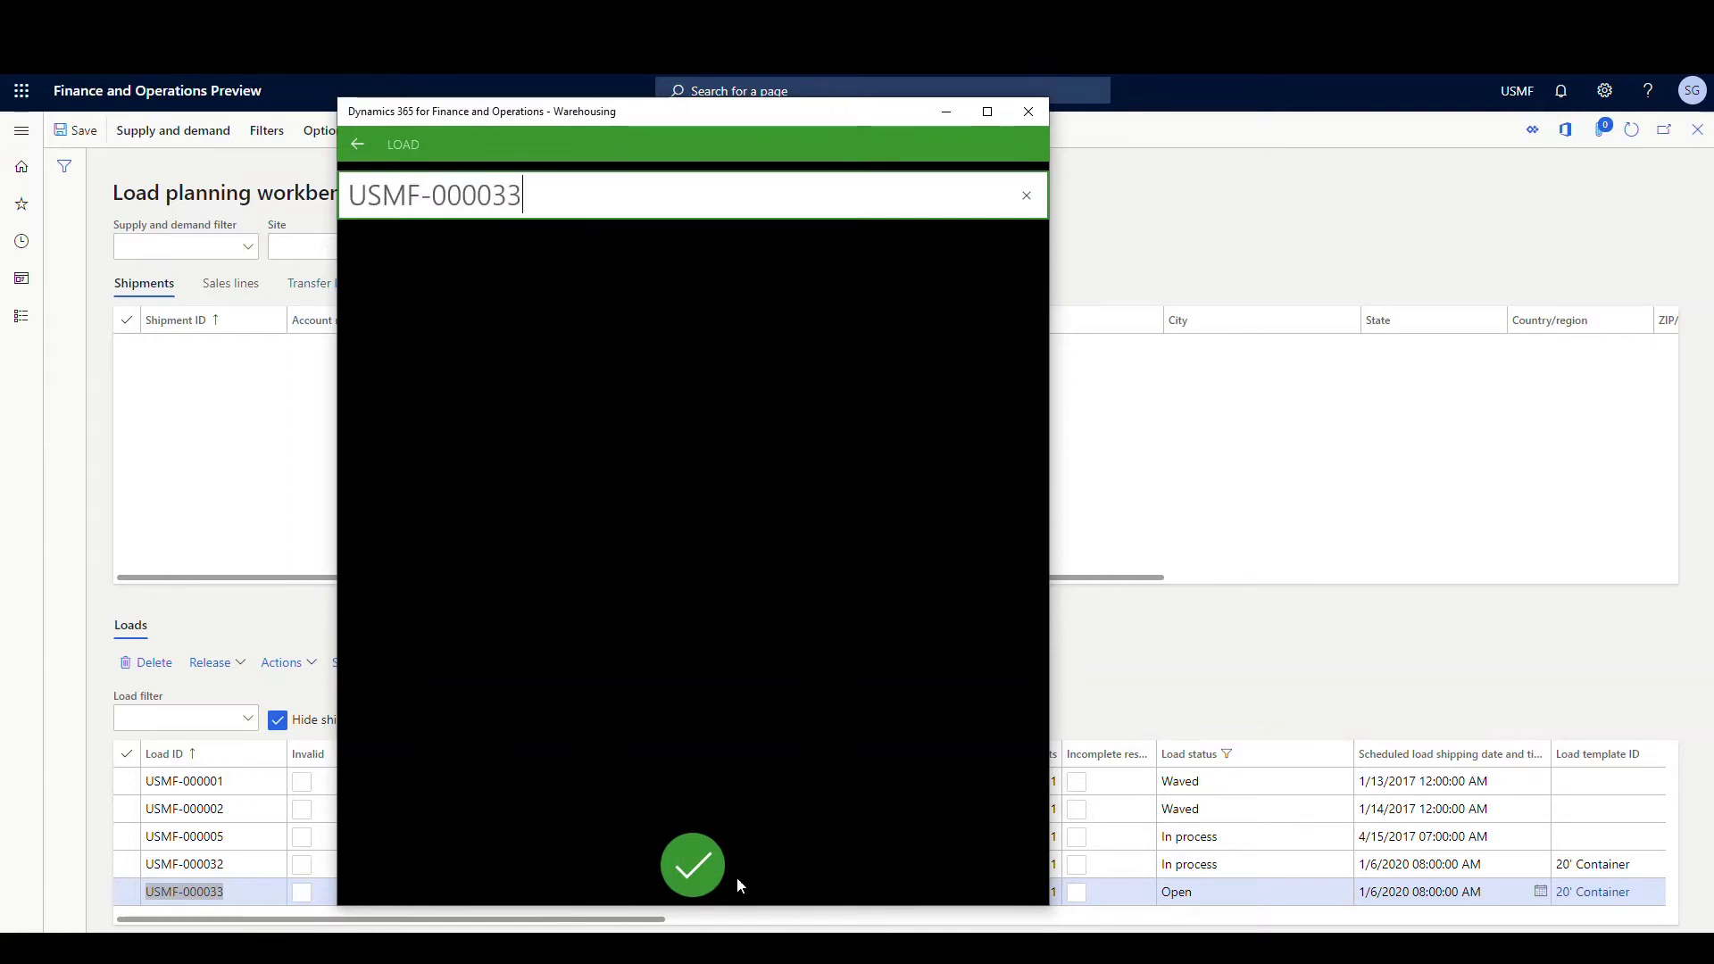
left_click(695, 862)
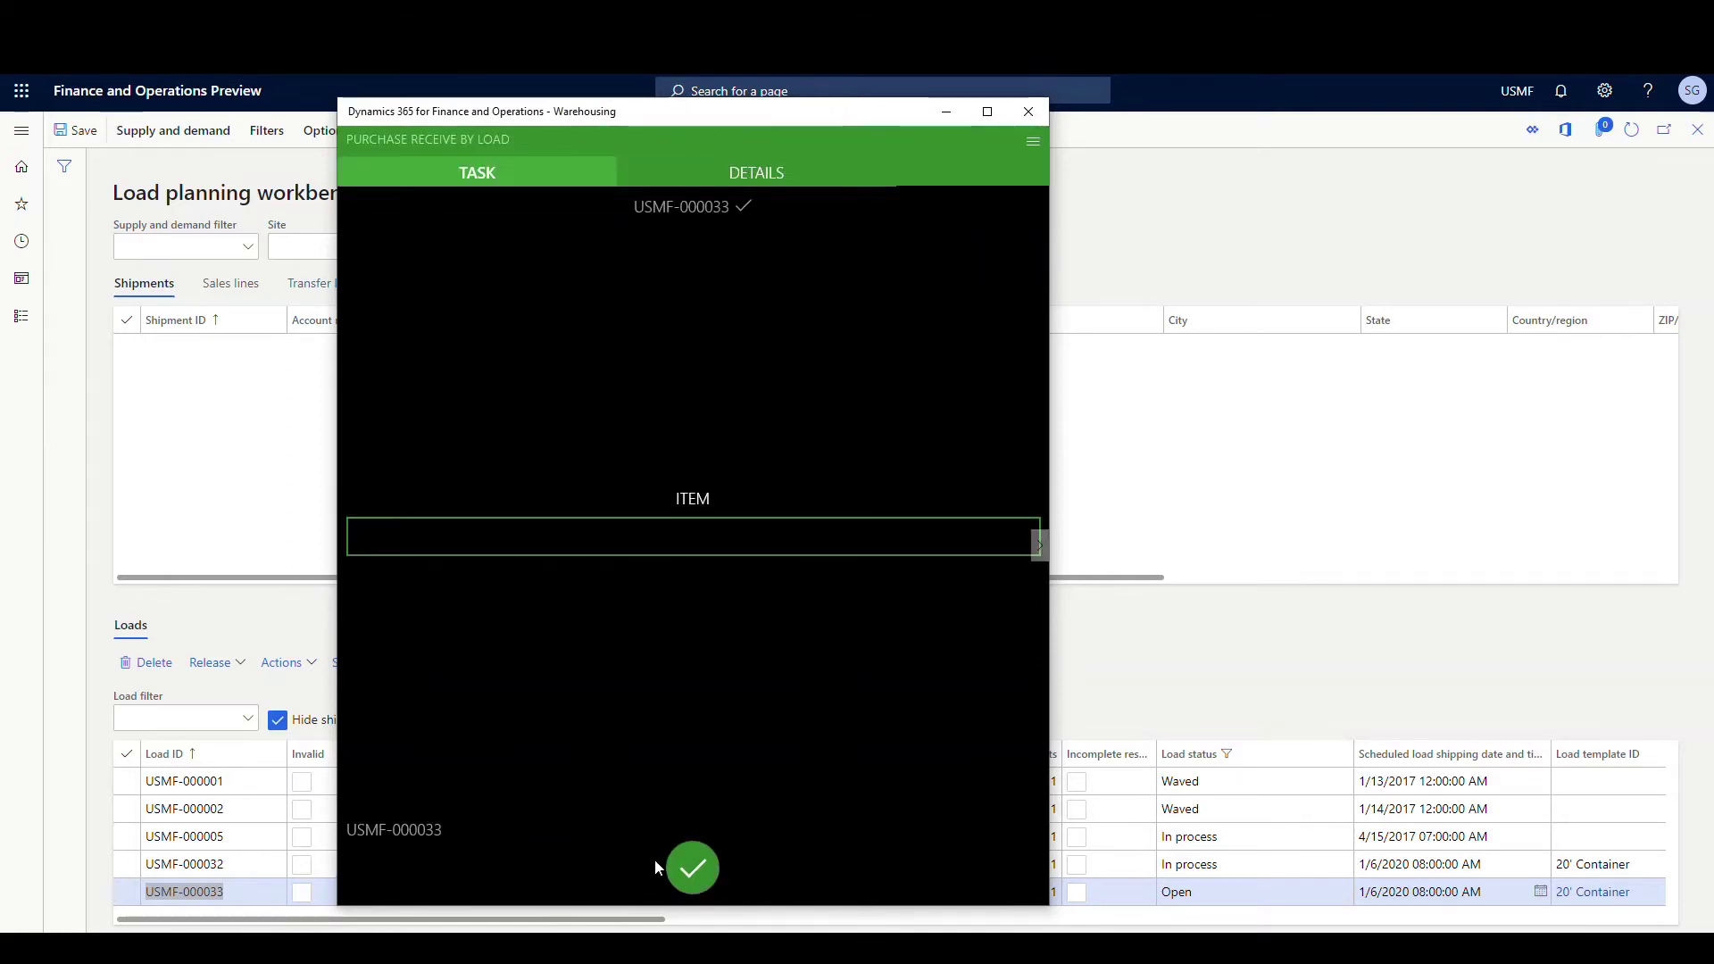
left_click(643, 531)
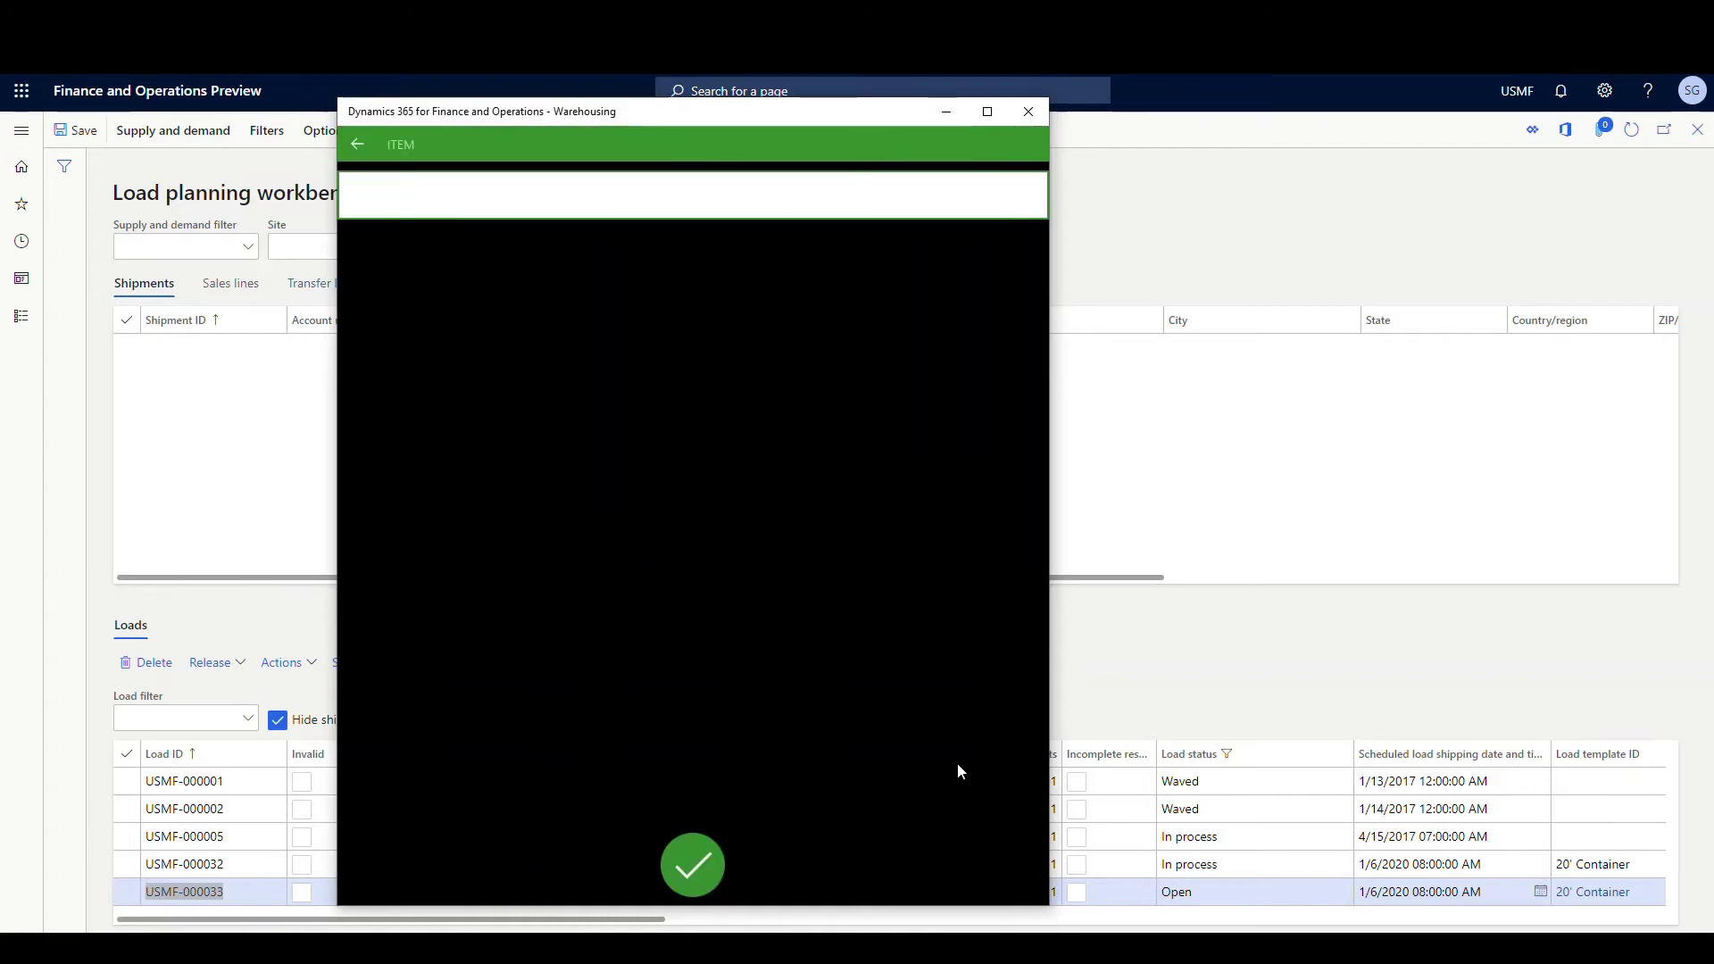
type("a0001")
left_click(684, 880)
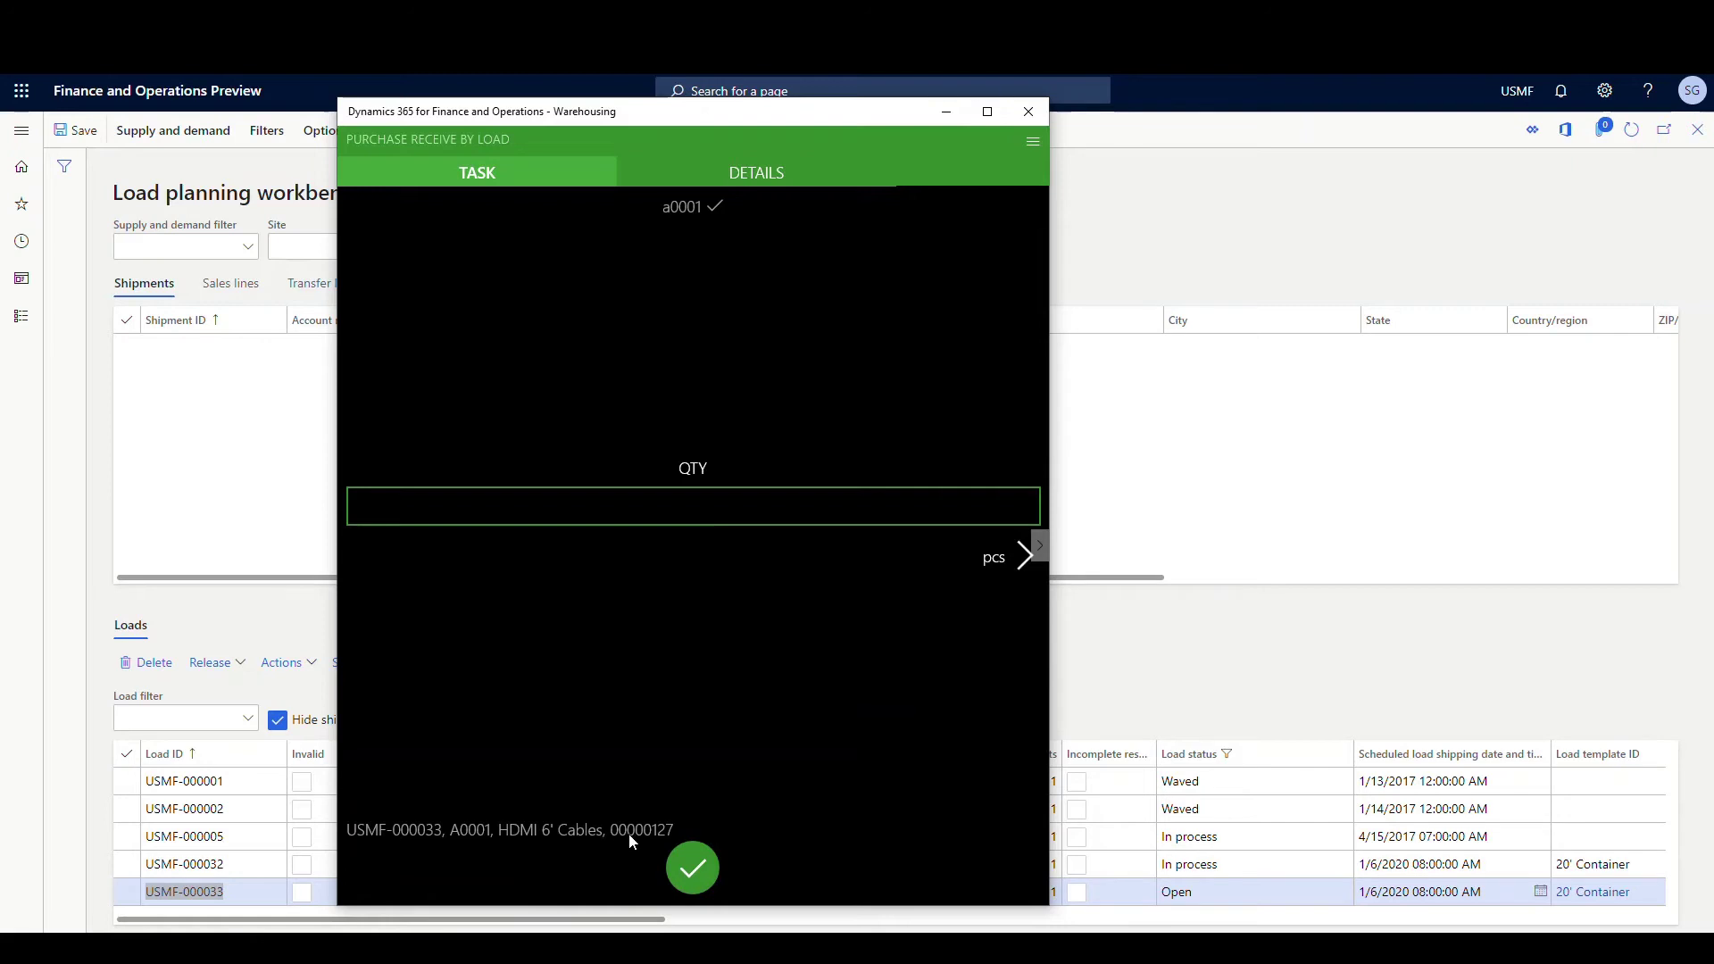
Check the load and PO details, then receive quantity 1 of A0001 HDMI 6' Cables.
left_click(750, 165)
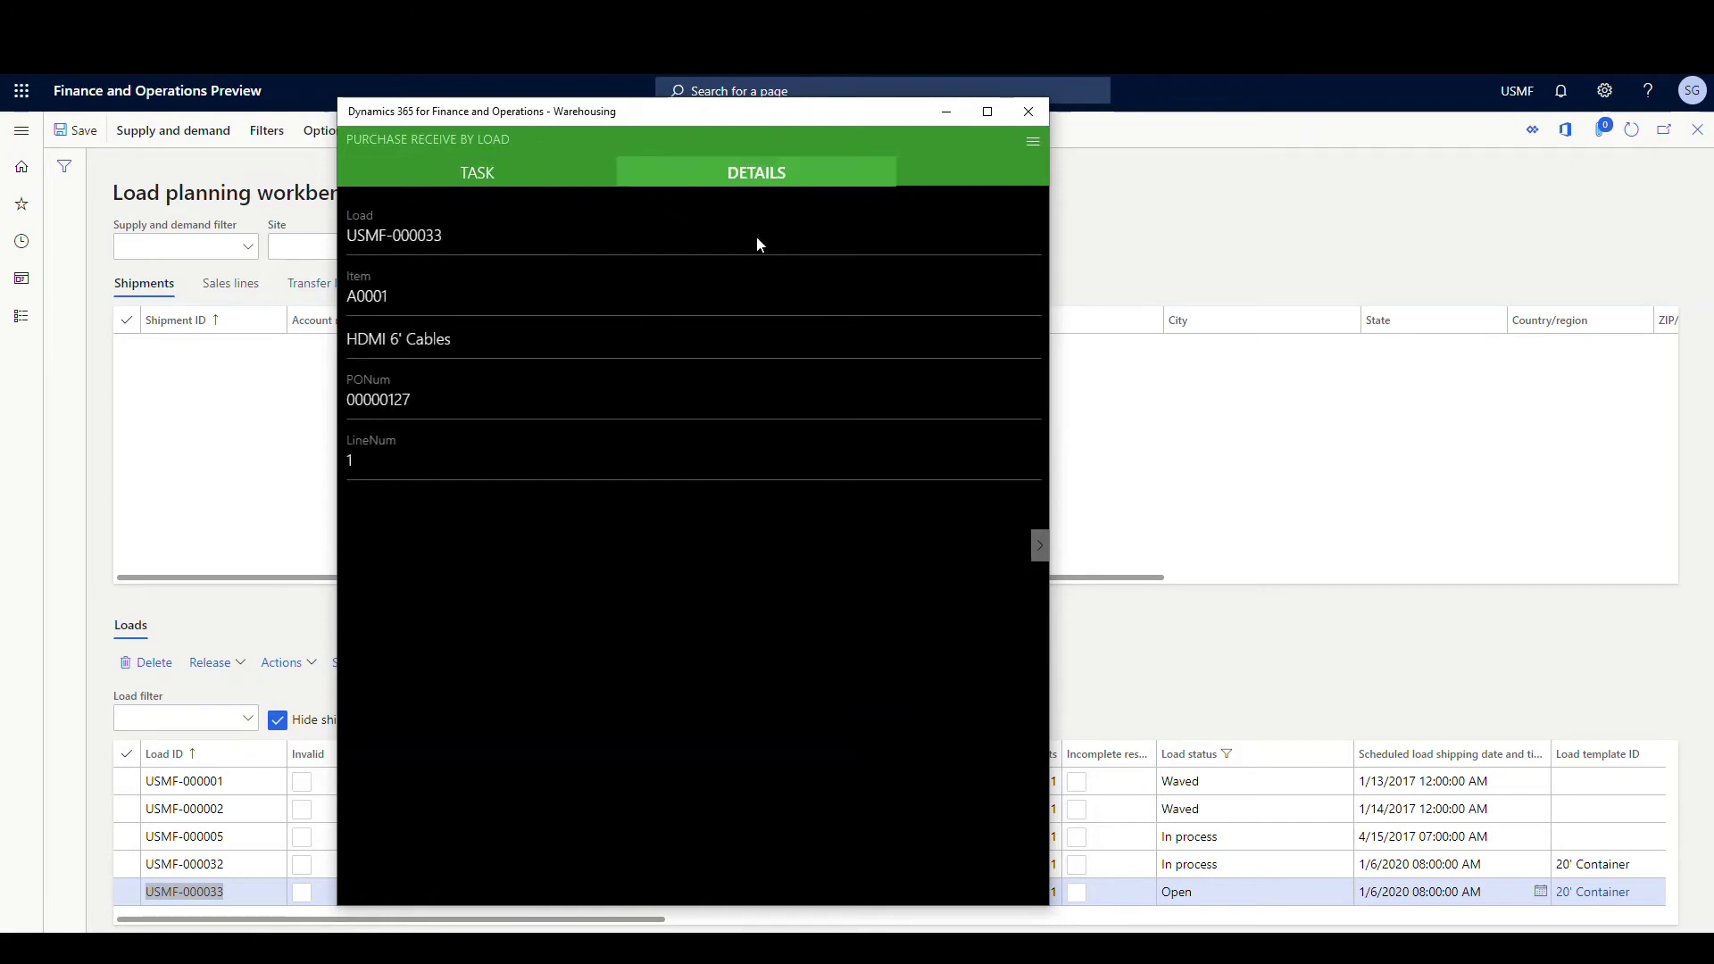
left_click(478, 173)
left_click(579, 518)
type("1")
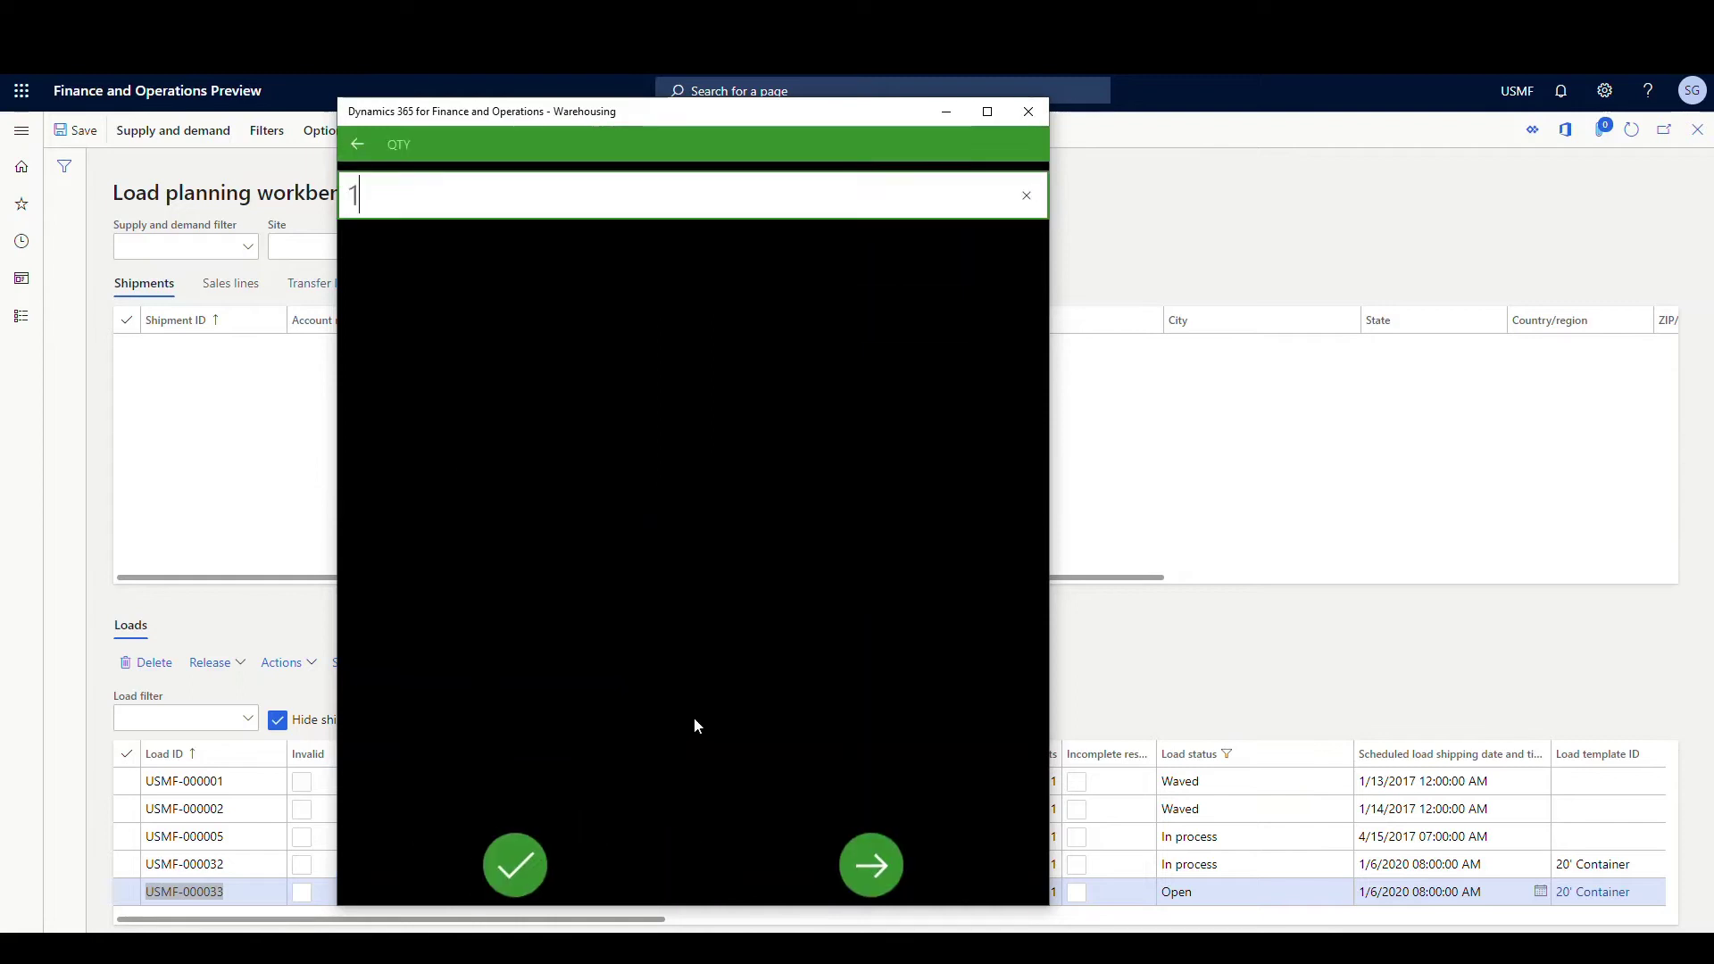
left_click(518, 880)
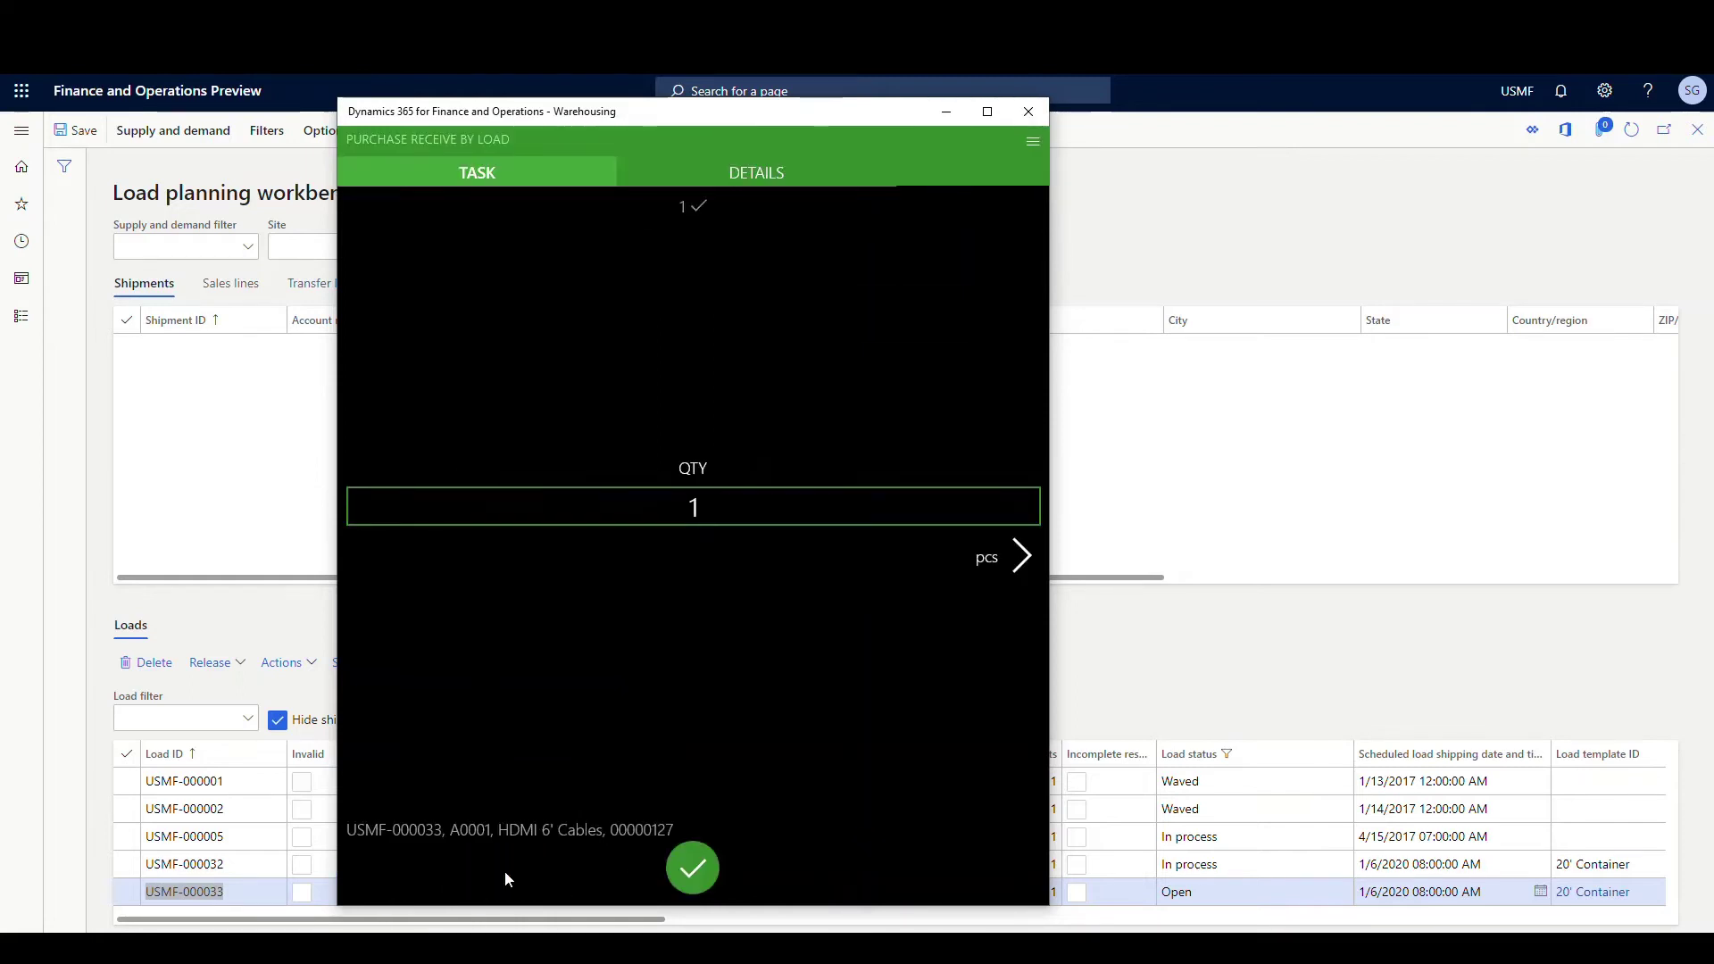
left_click(693, 869)
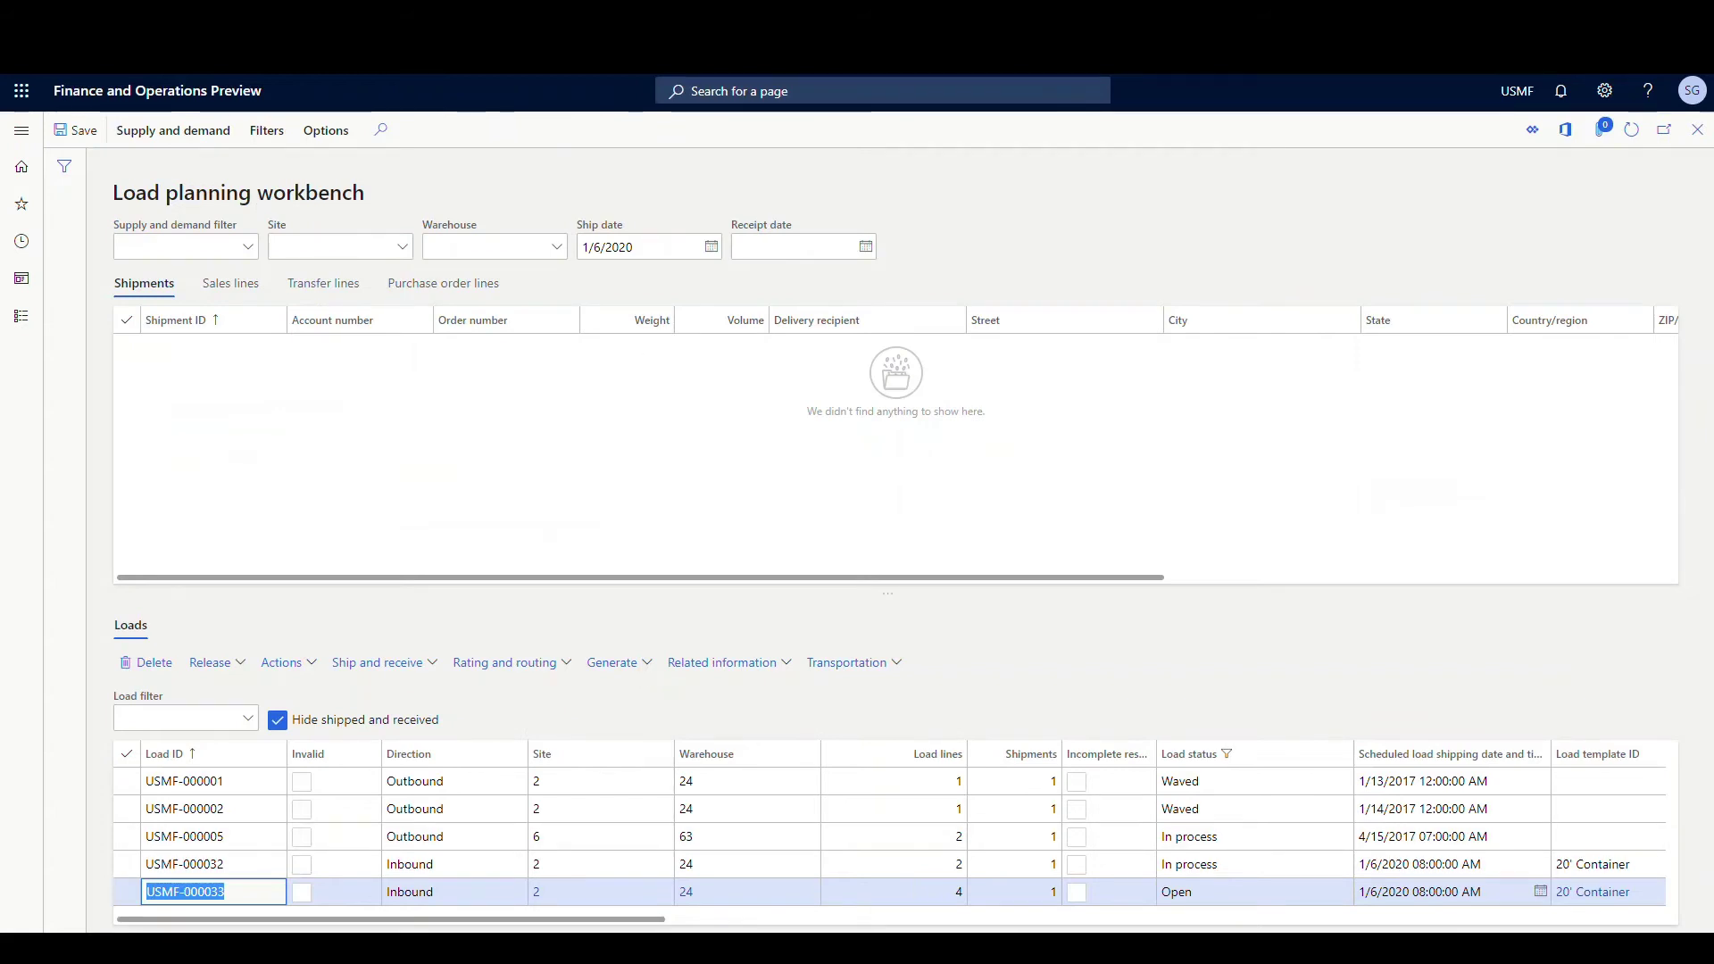
Receive 1 of item L0100, changing the unit from PL to ea after the over-receive error.
key("alt+Tab")
type("L")
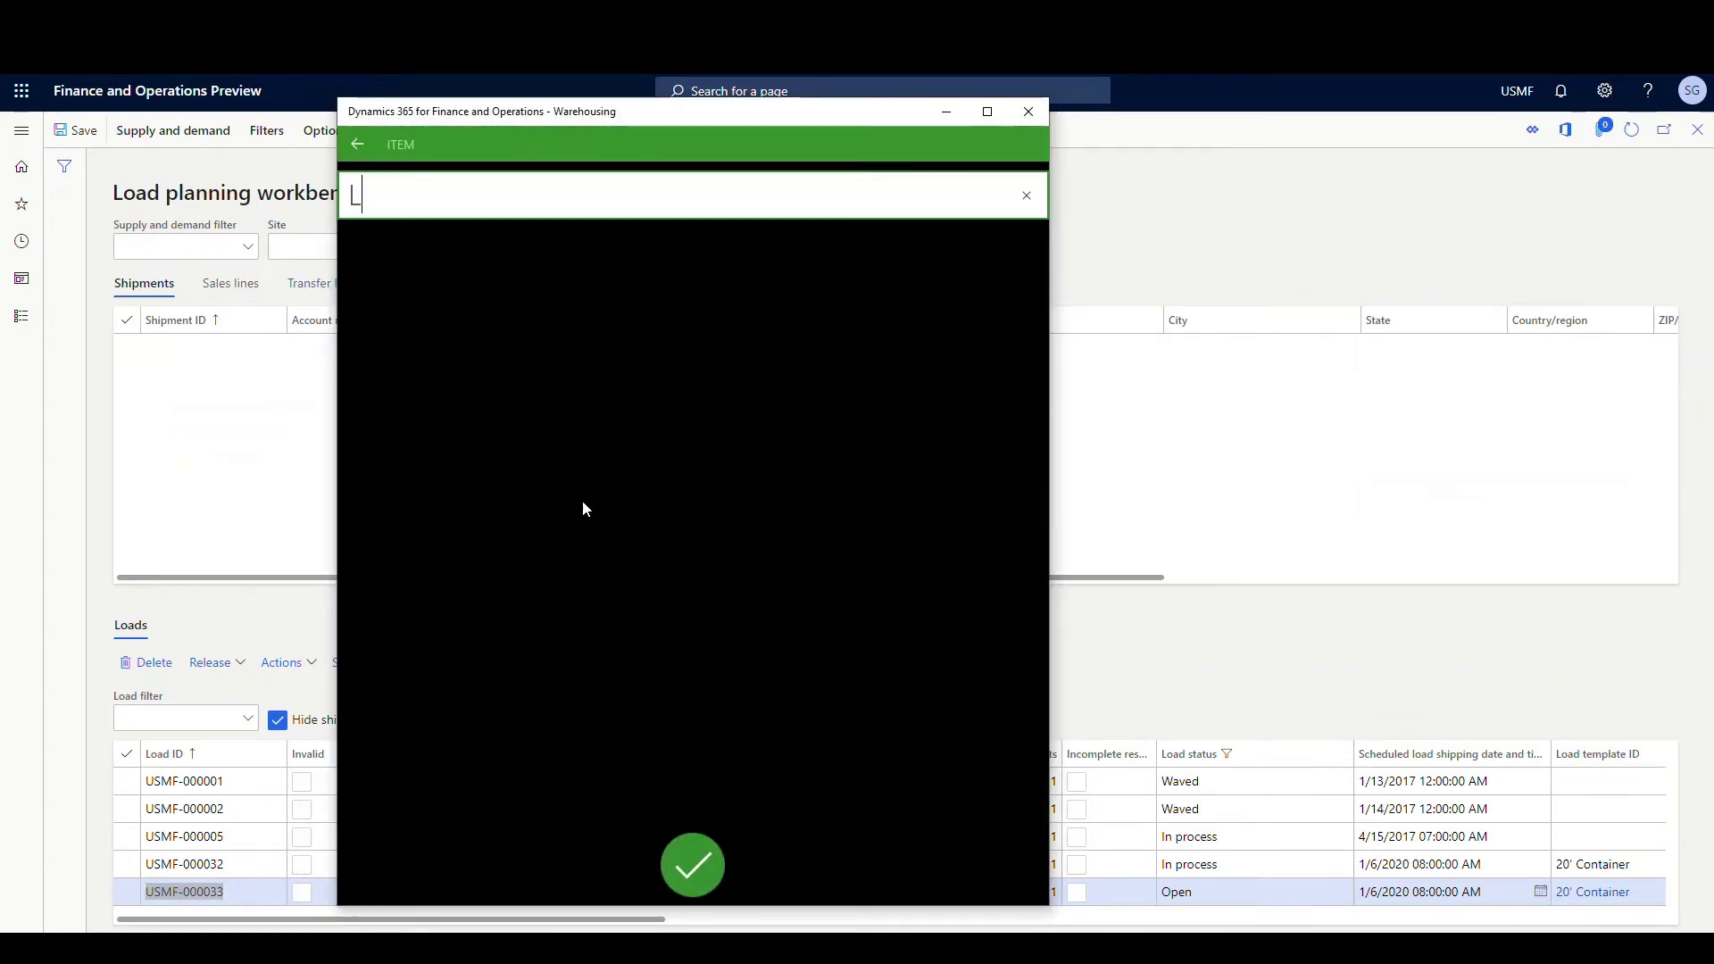
type("0100")
left_click(689, 870)
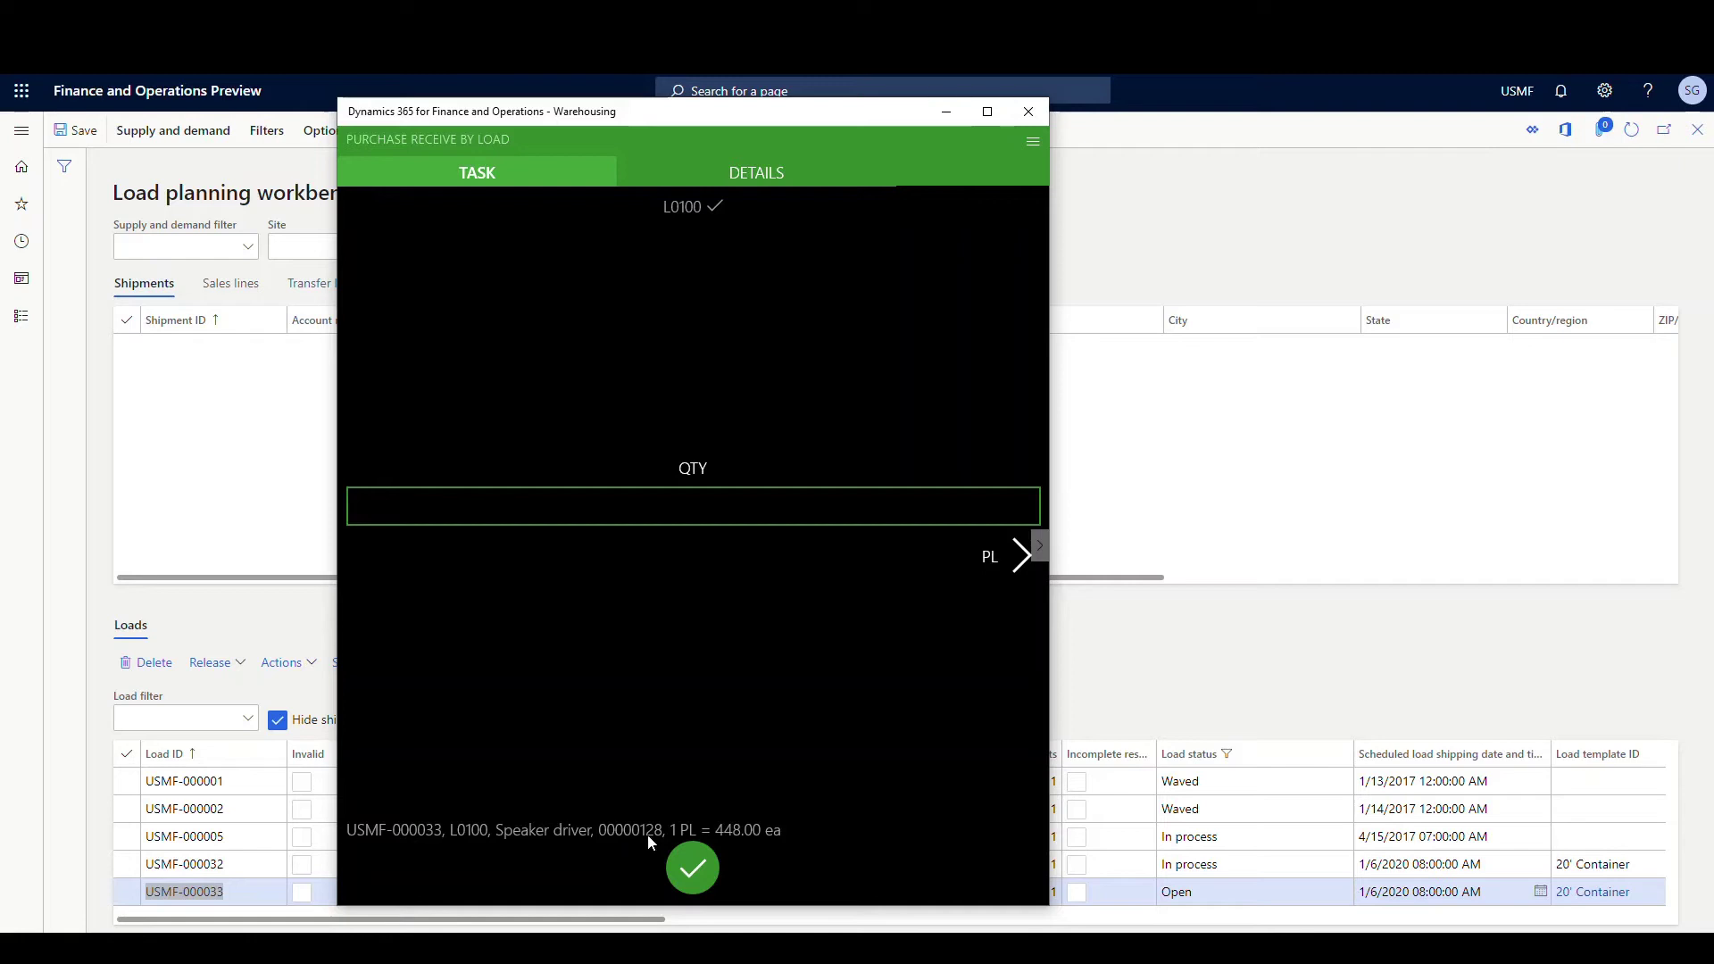
left_click(665, 504)
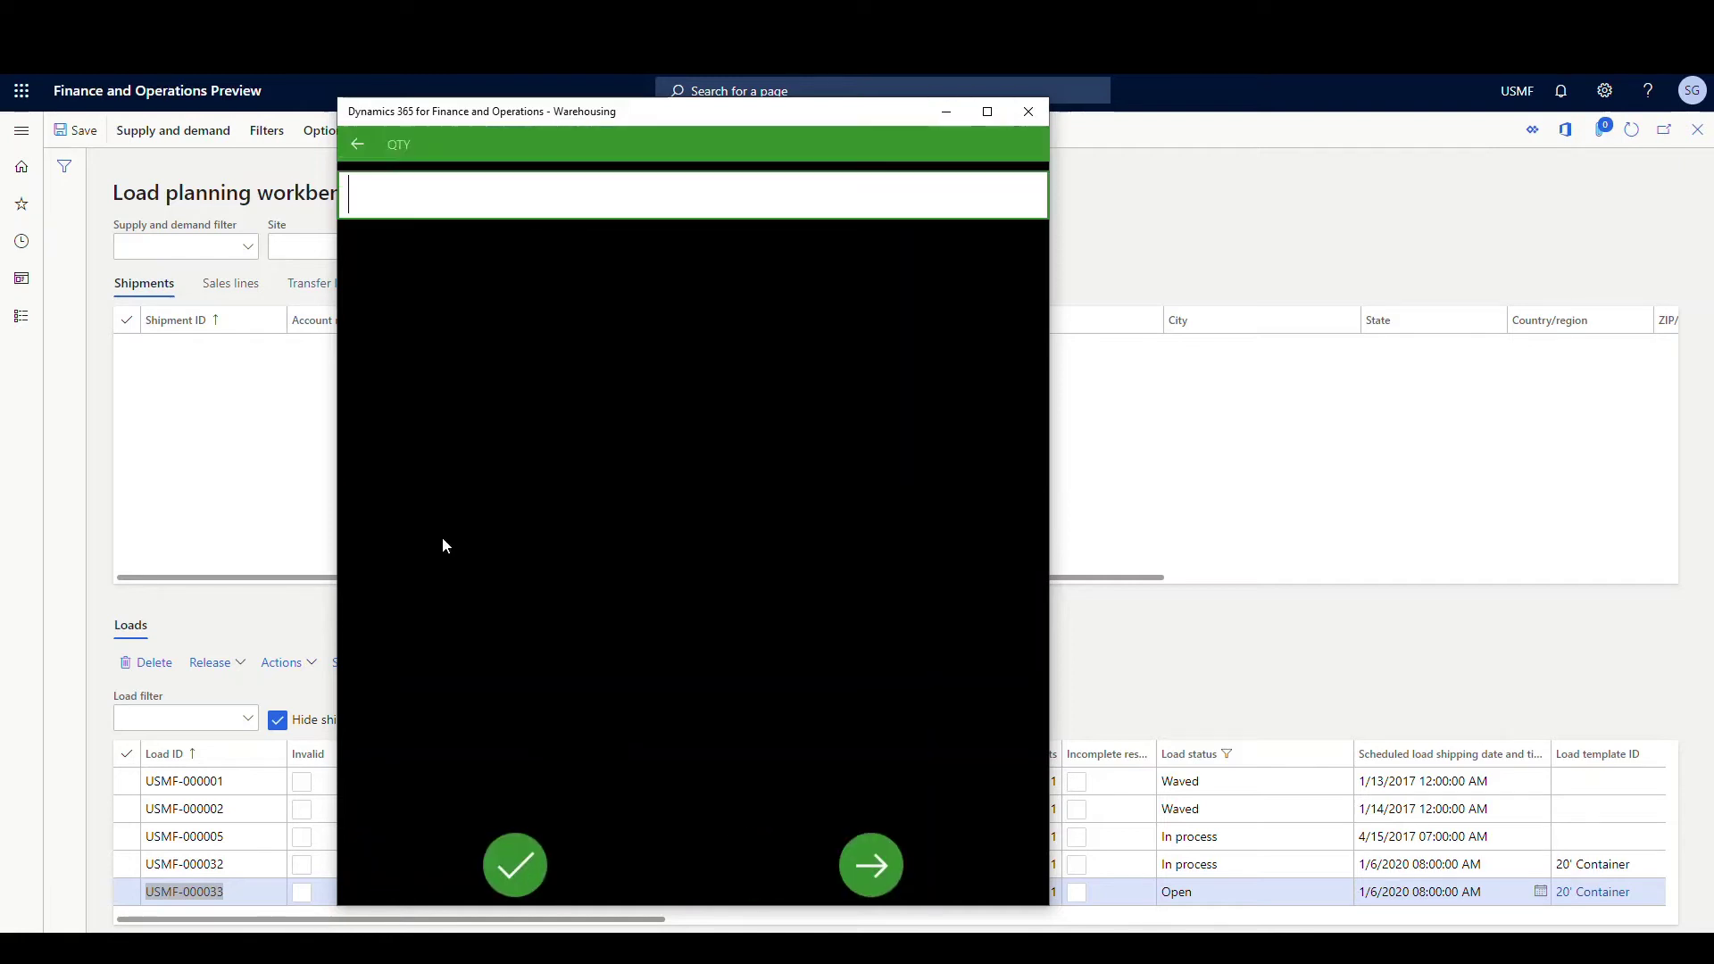
left_click(523, 869)
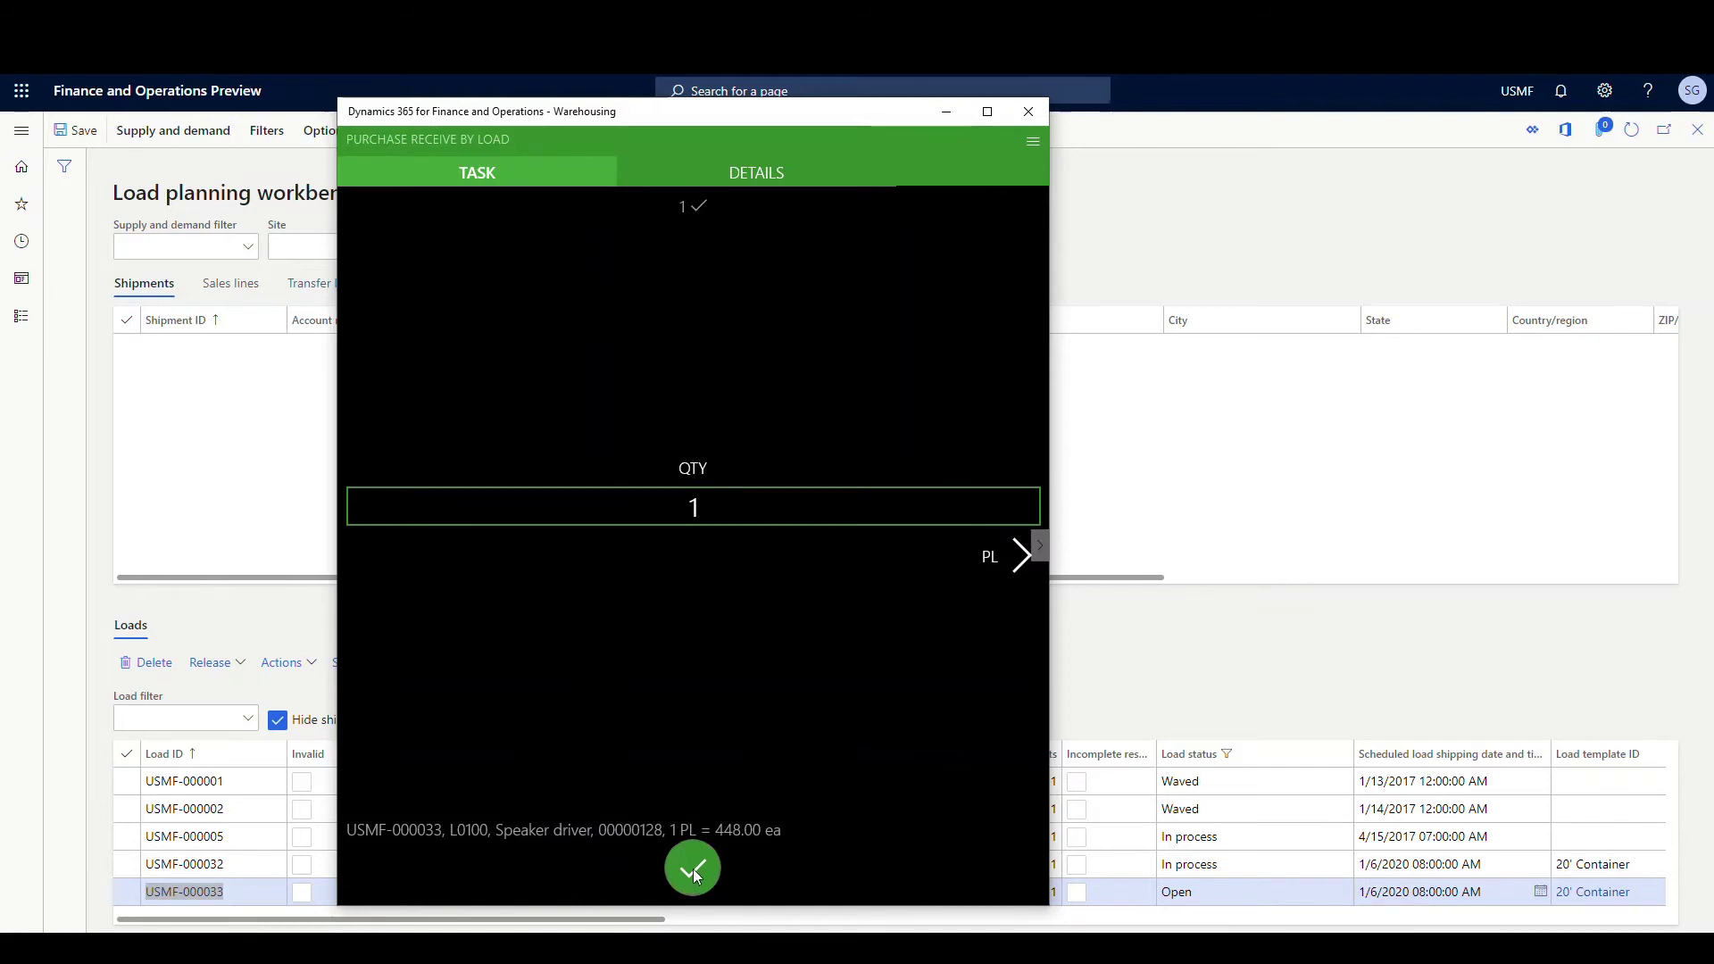
left_click(694, 871)
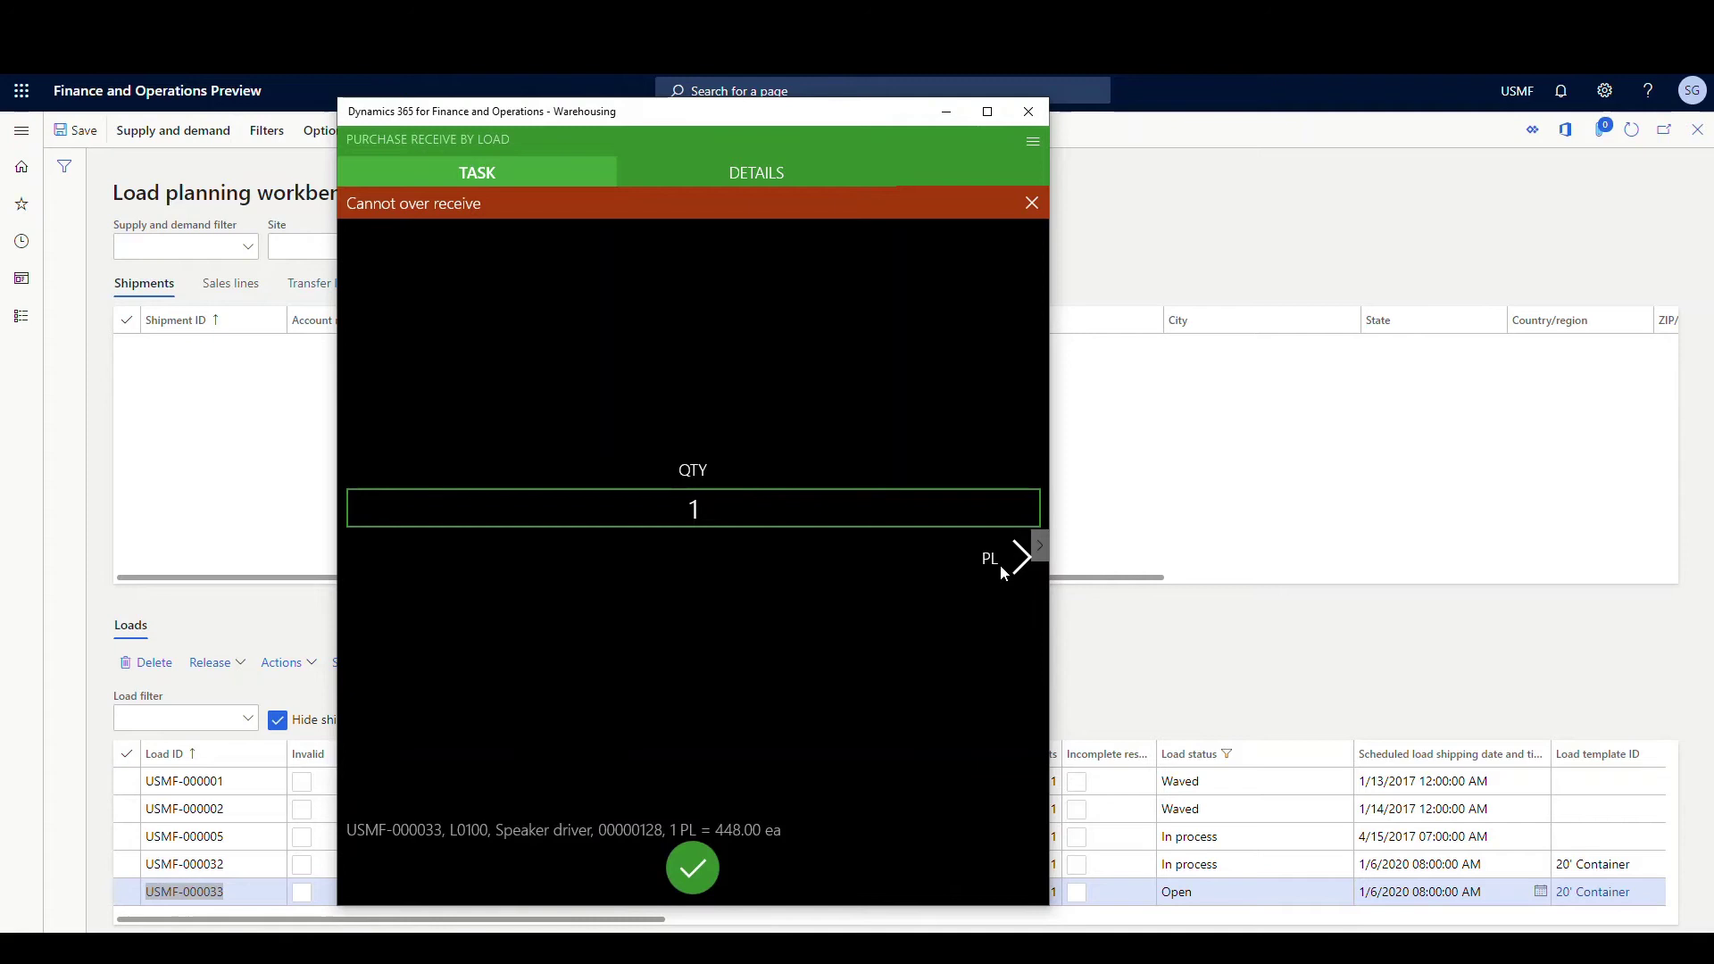
left_click(1022, 573)
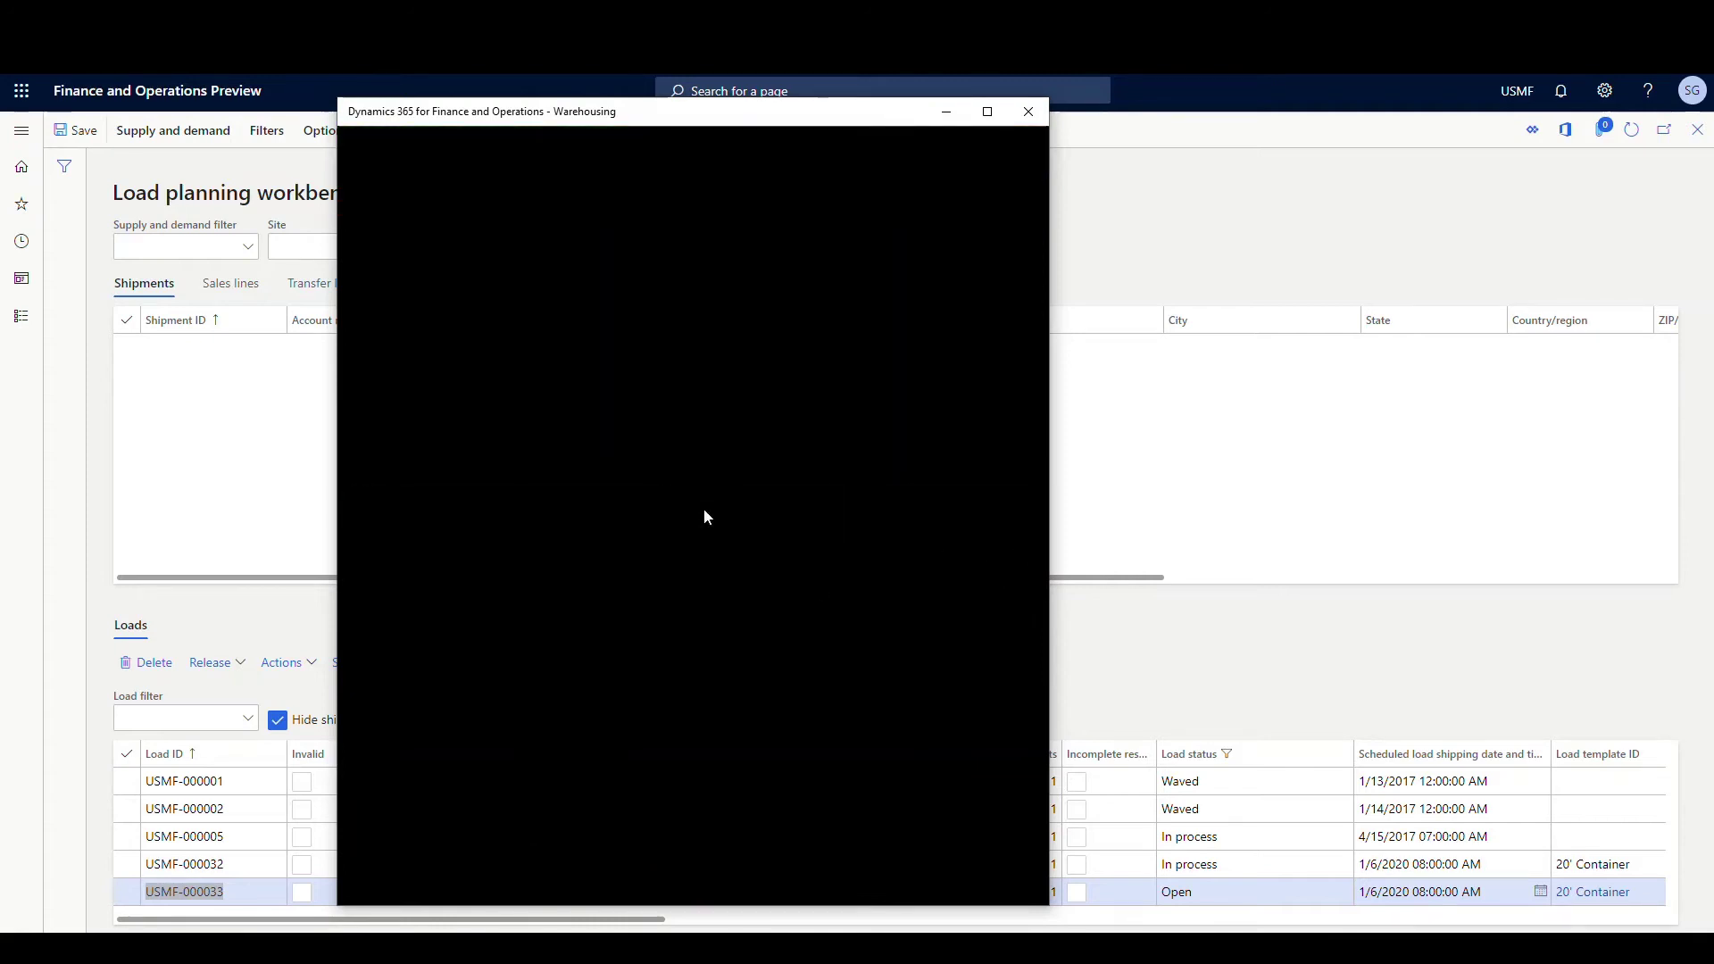
left_click(373, 191)
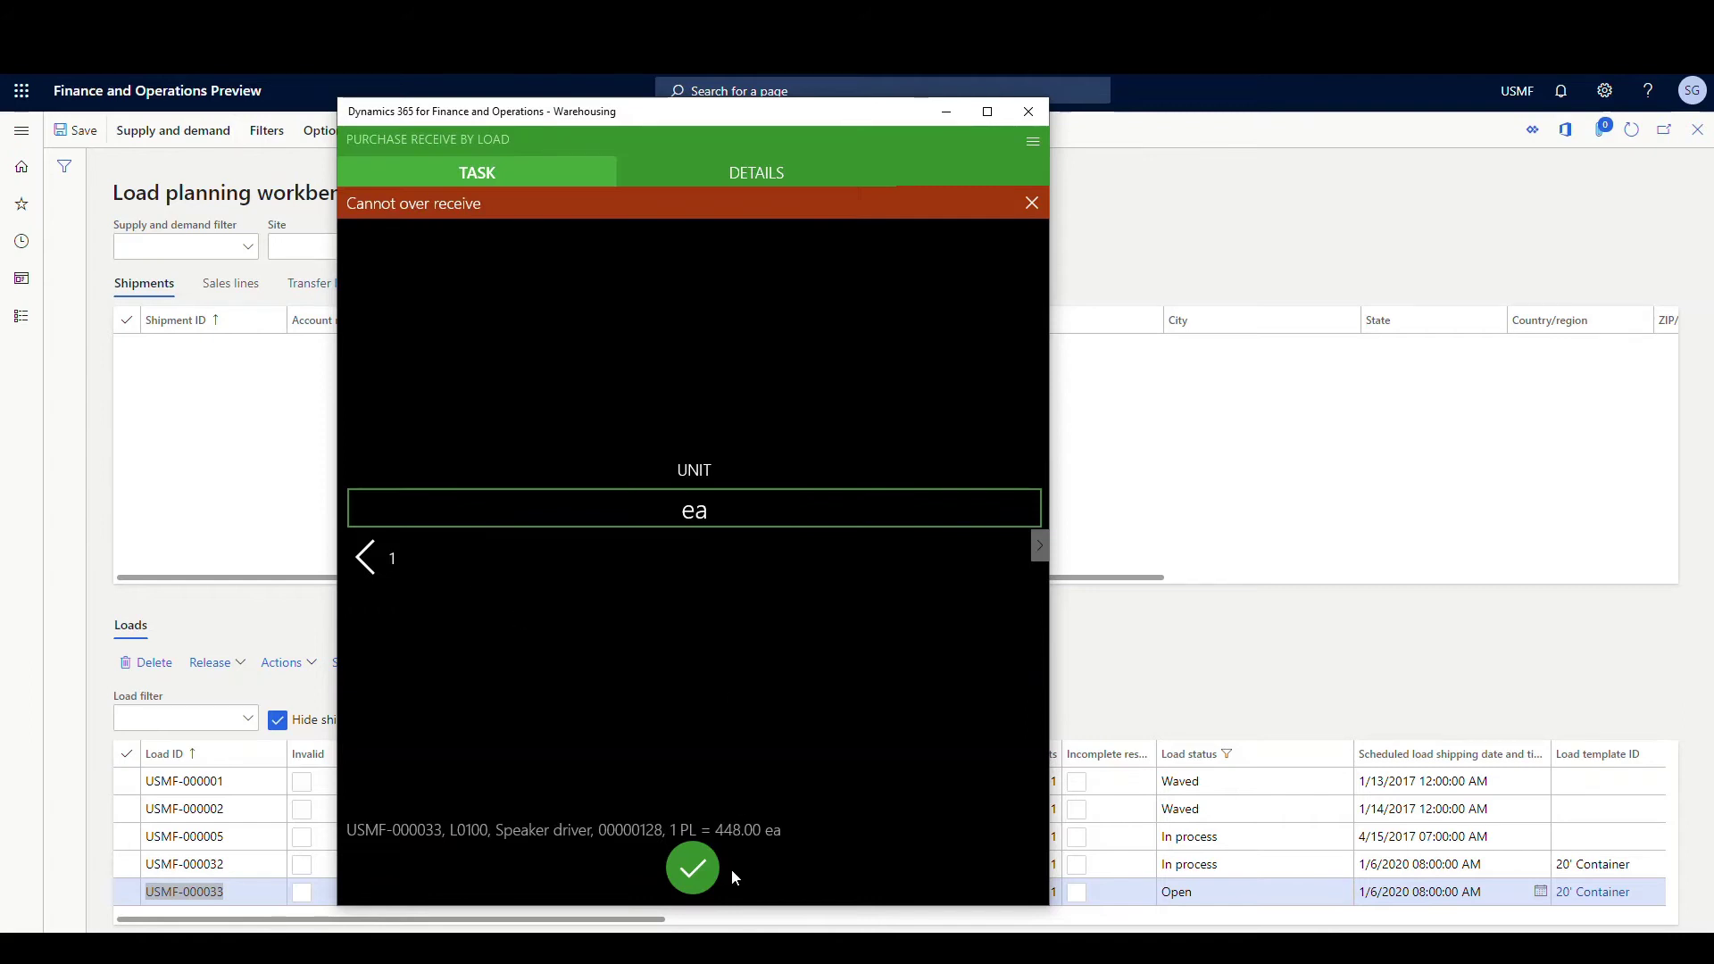
left_click(691, 875)
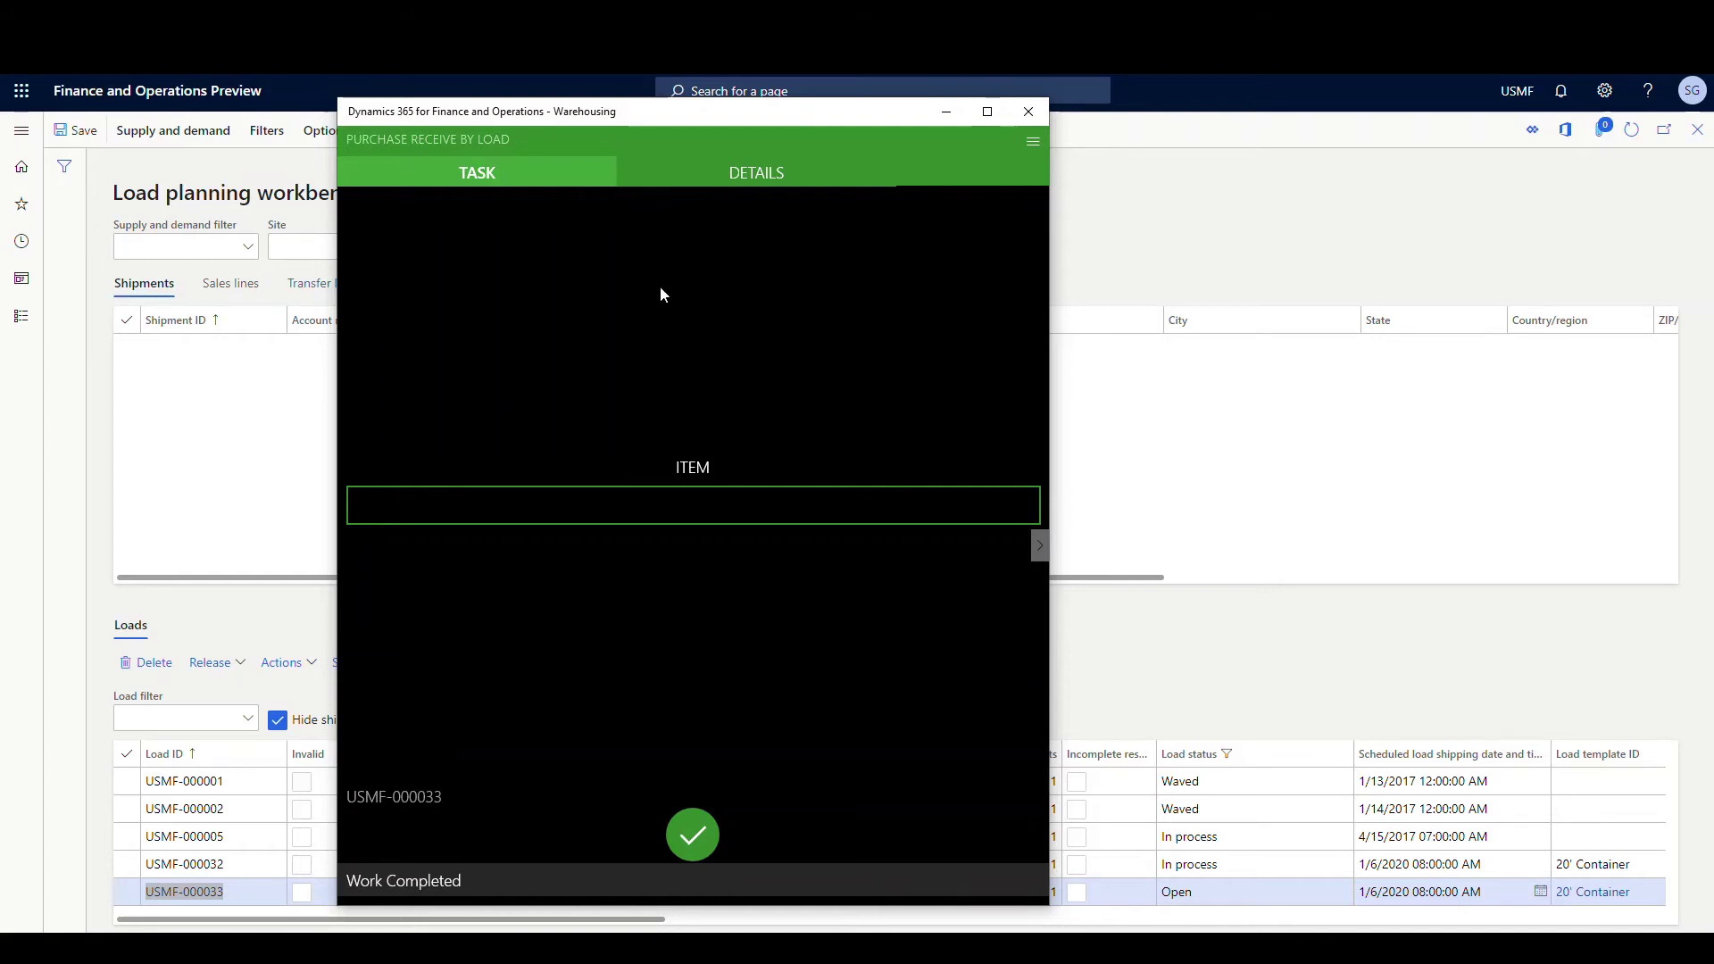
Enter item a0002 and copy PO number 00000127 from the purchase order page.
left_click(690, 503)
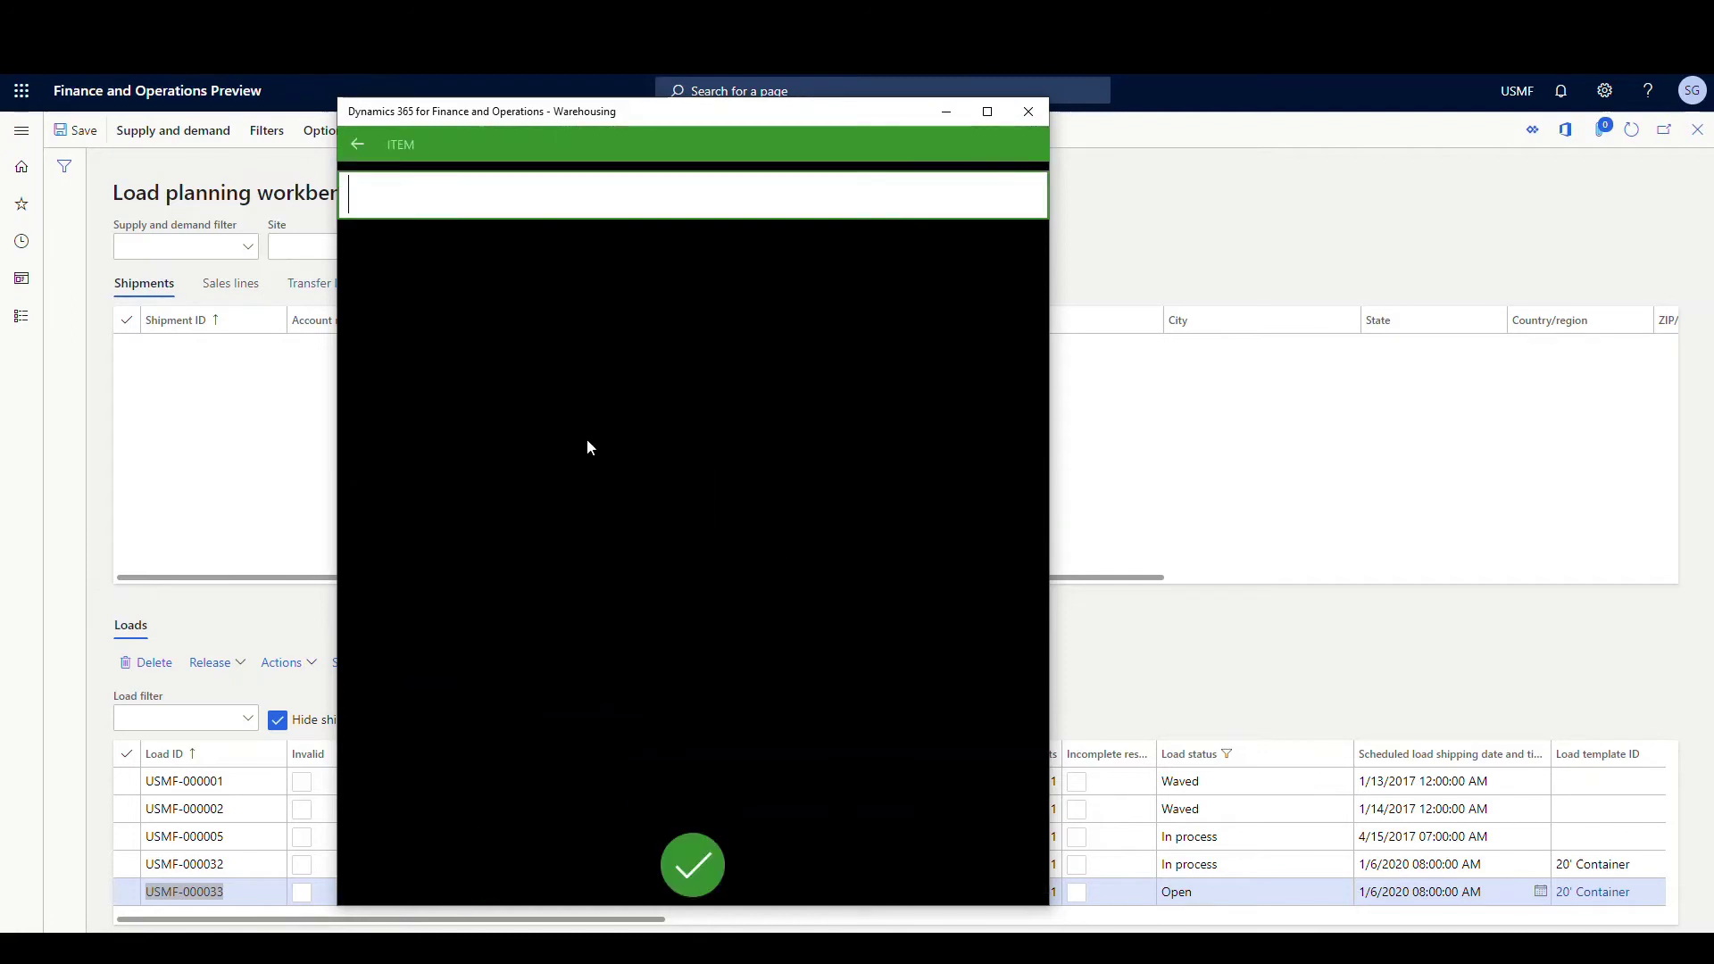
type("a0002")
key("Return")
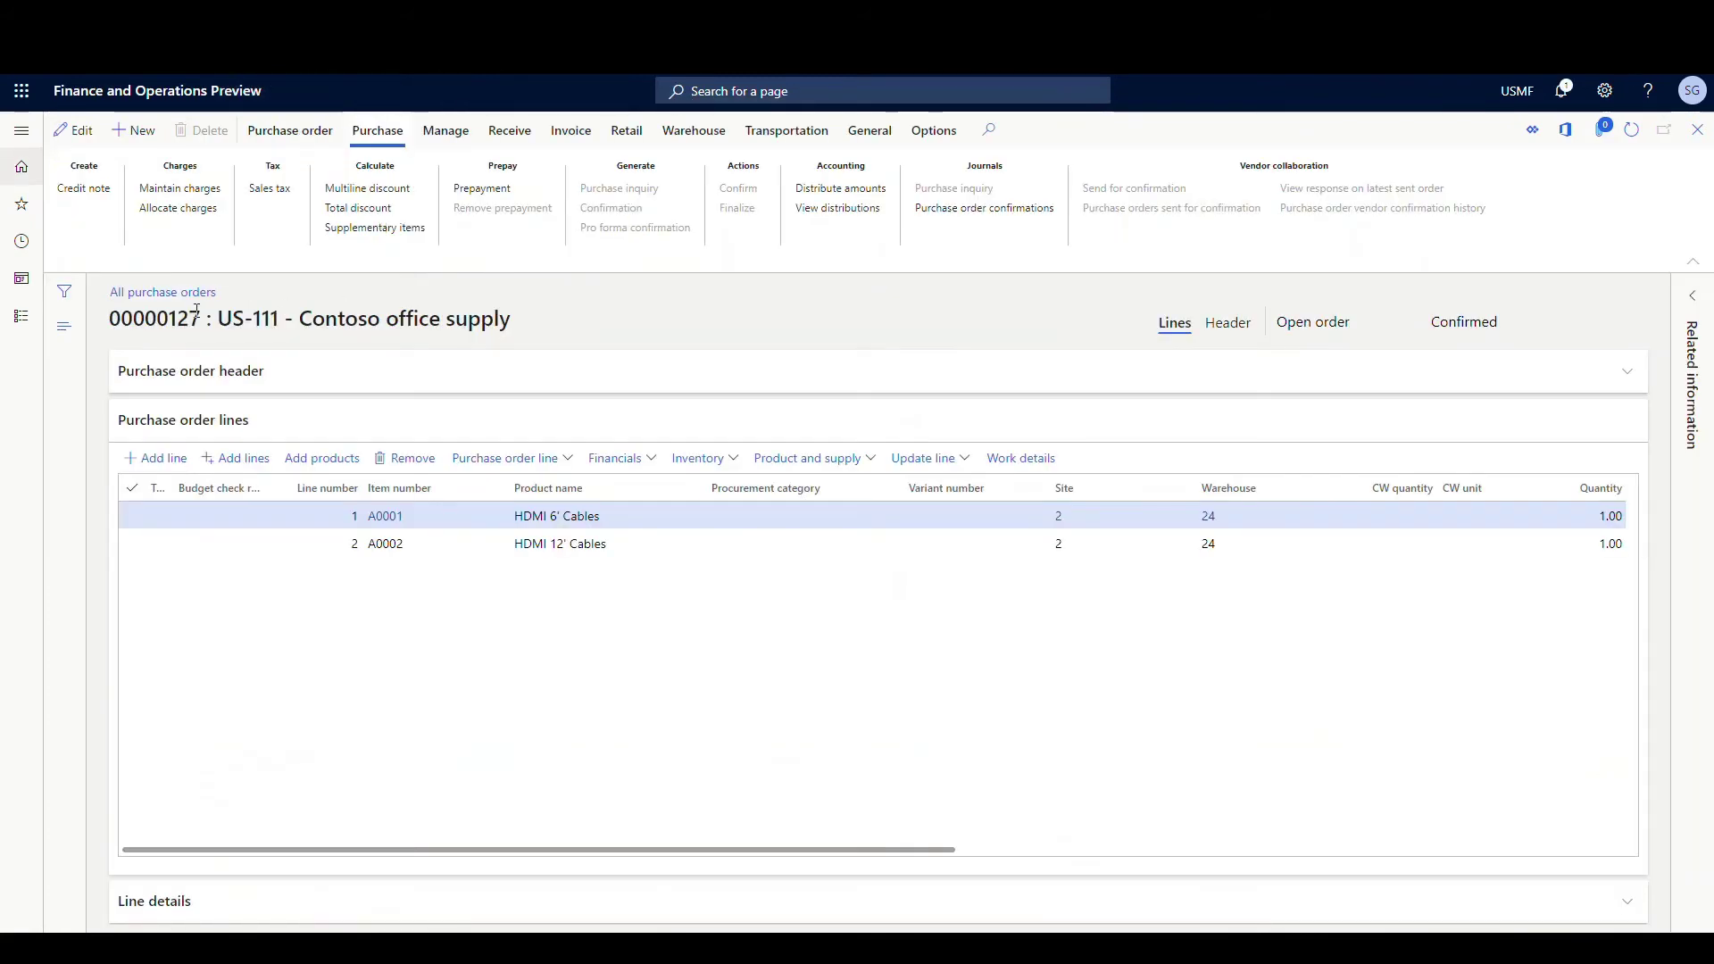
left_click_drag(199, 319, 109, 319)
right_click(109, 319)
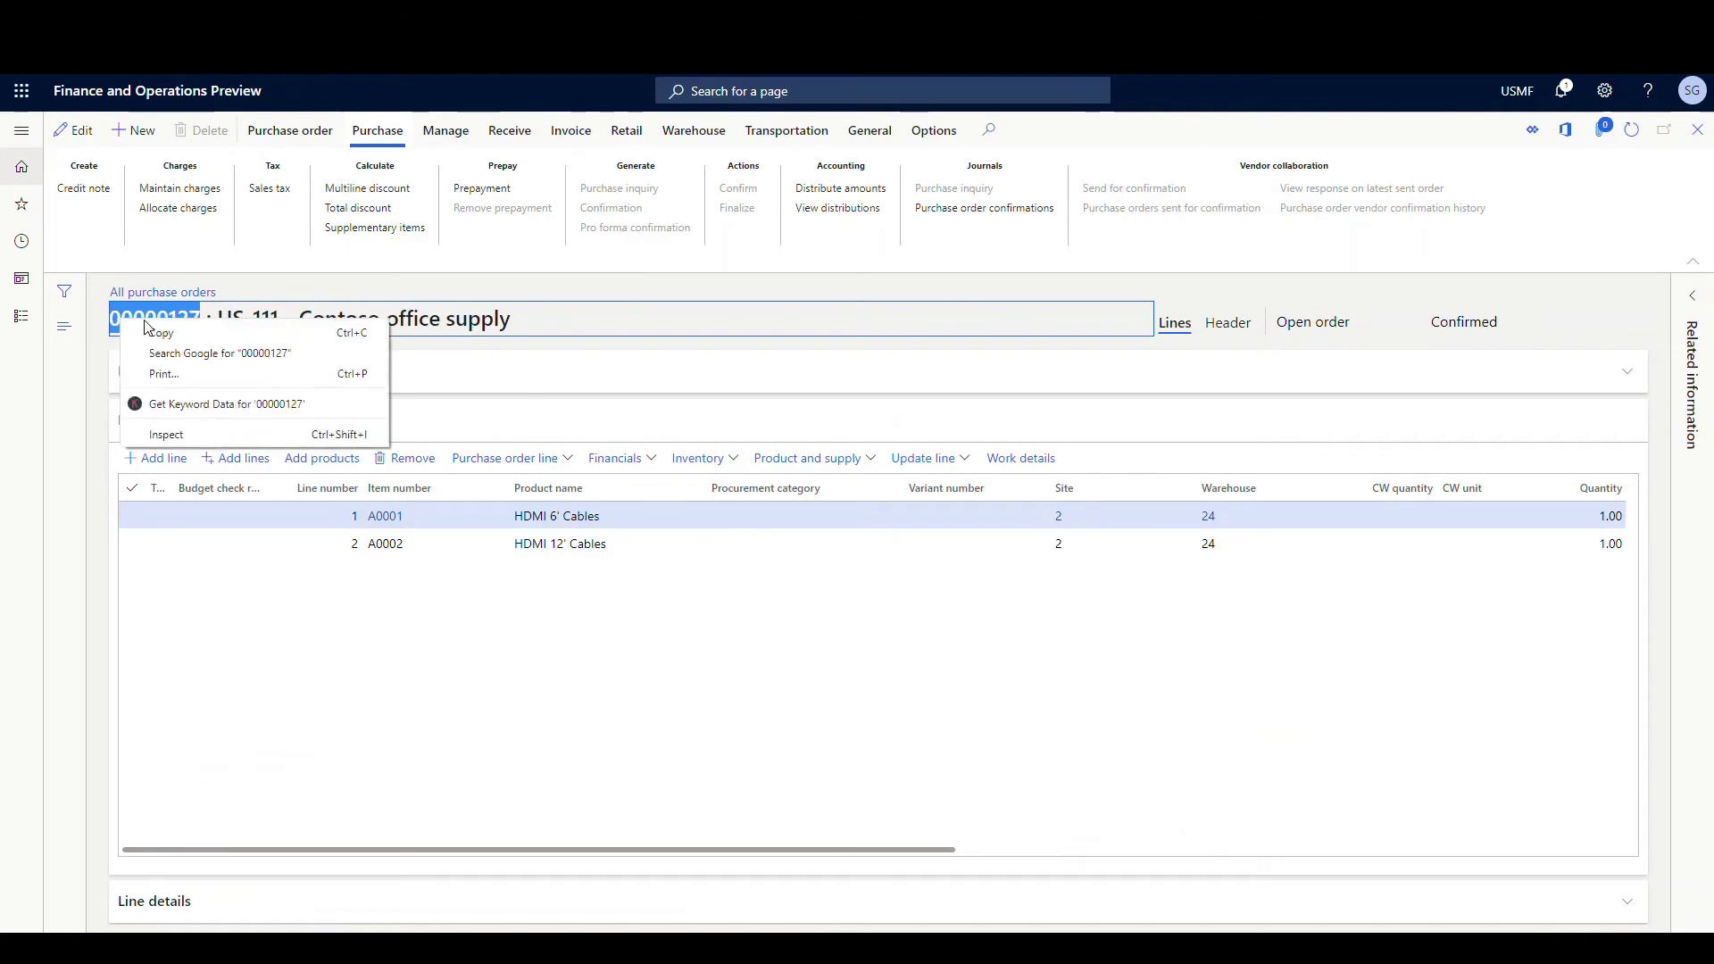
left_click(158, 333)
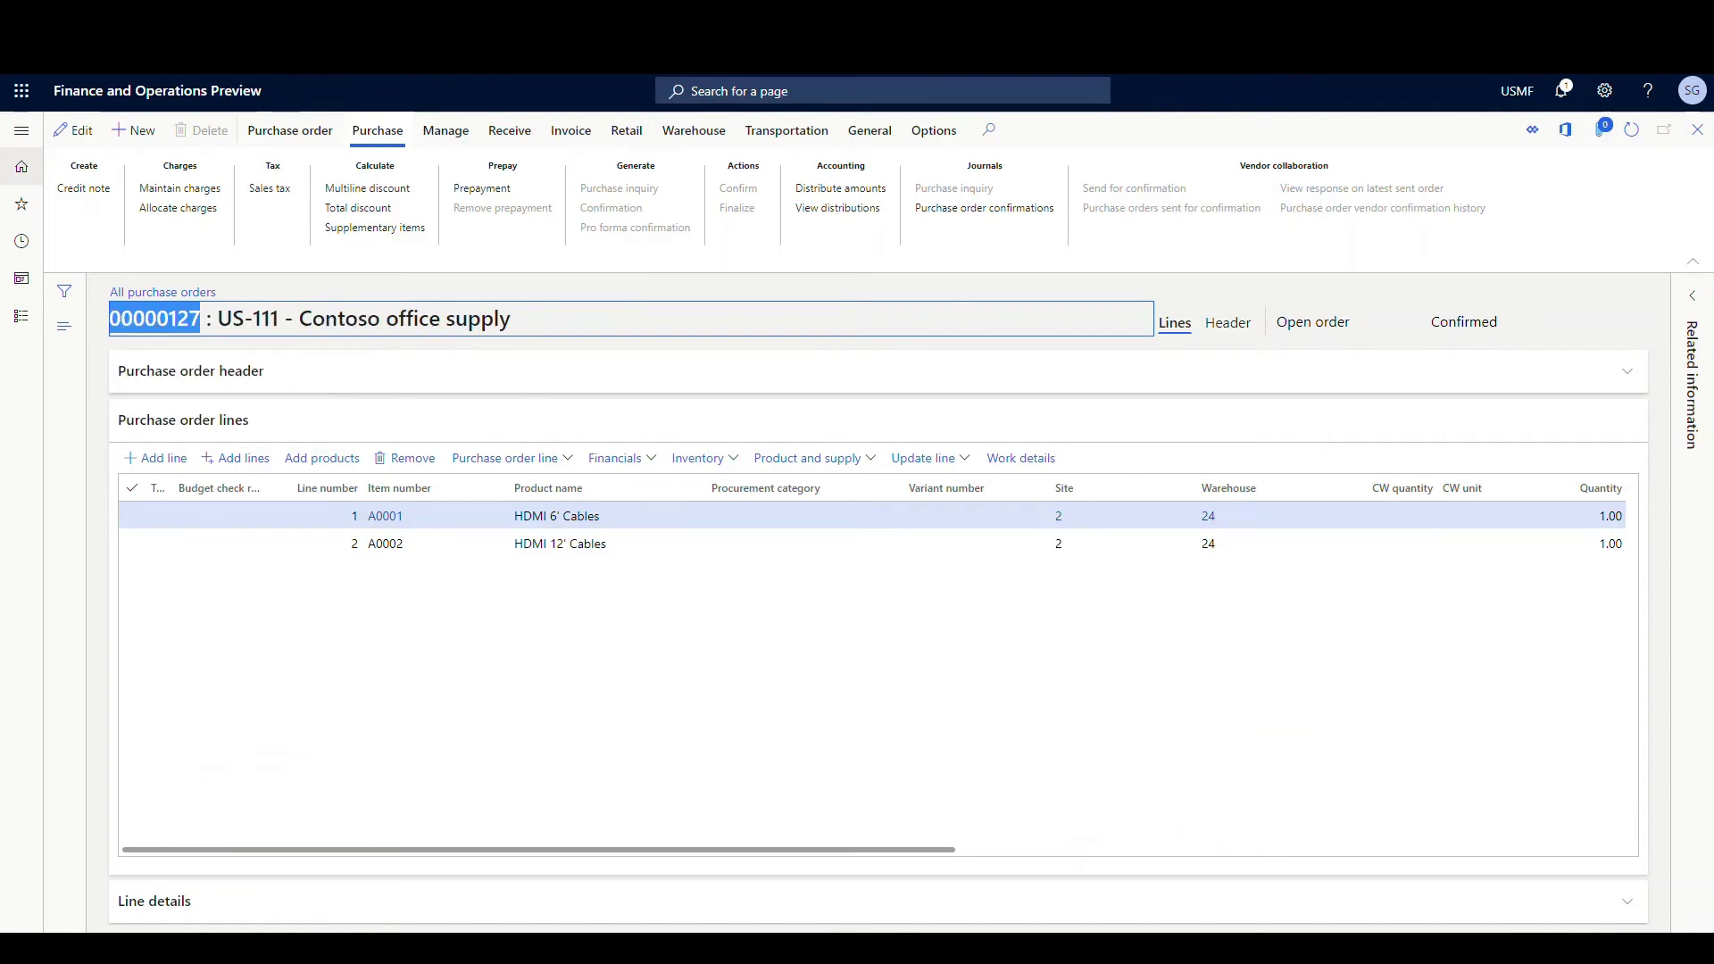
Paste PO 00000127 into PONUM and receive quantity 1 of A0002.
left_click(312, 946)
left_click(588, 540)
key("ctrl+v")
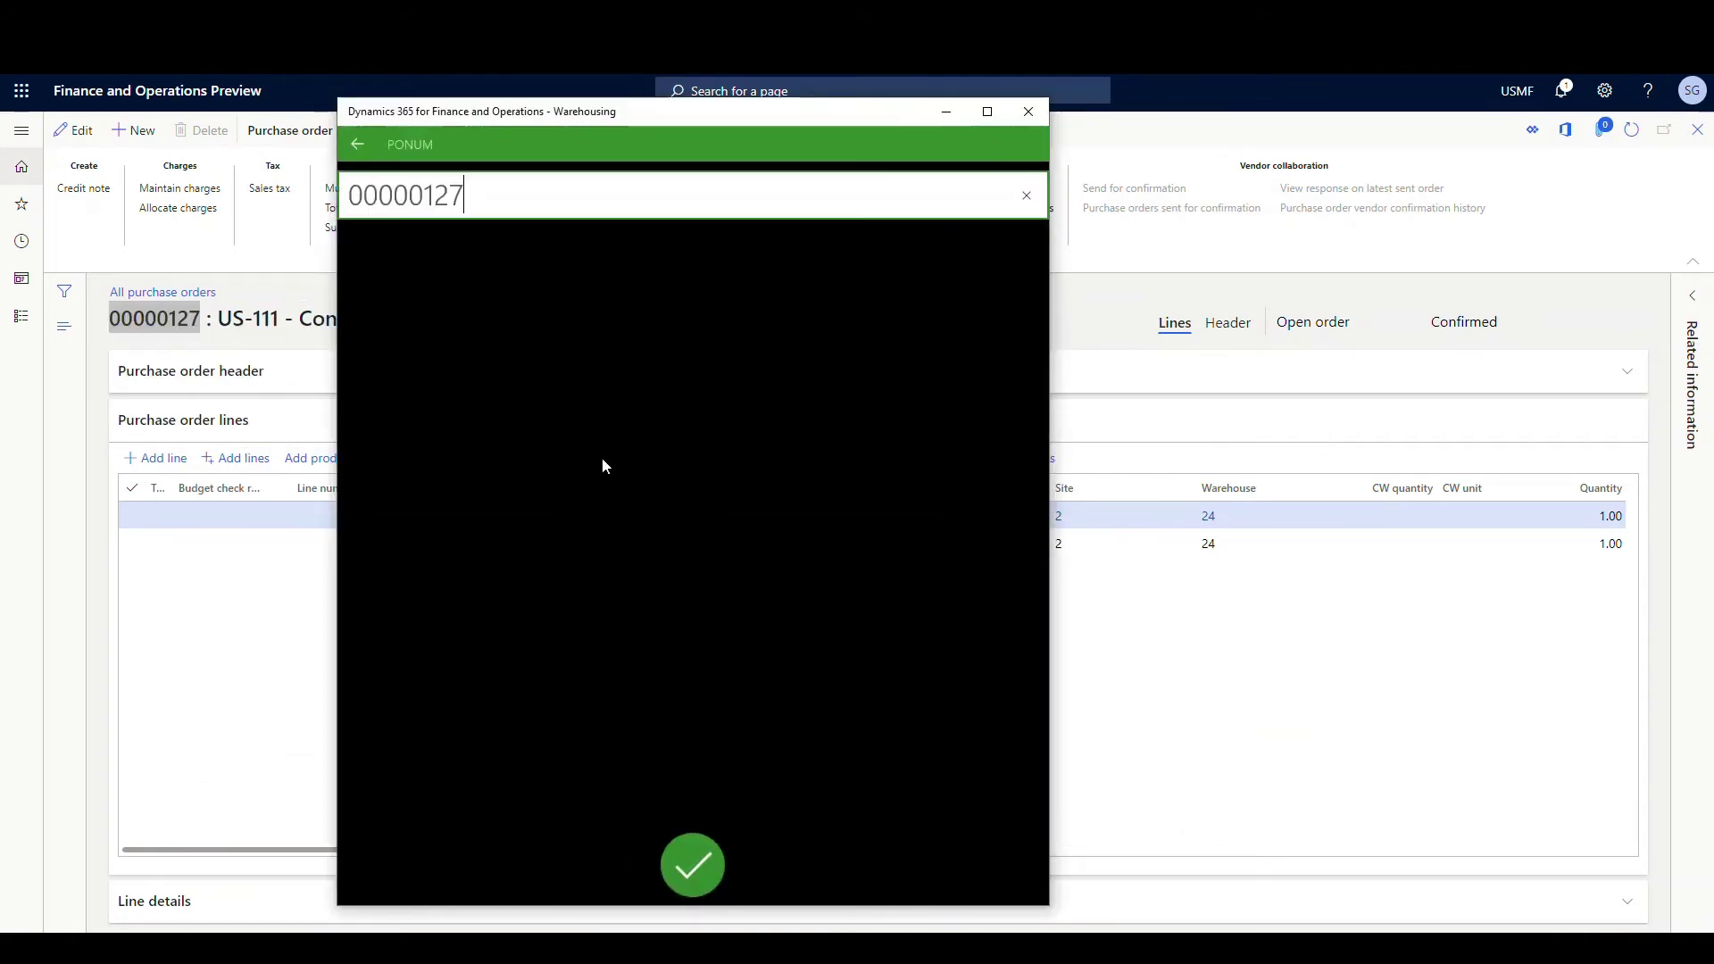
left_click(700, 859)
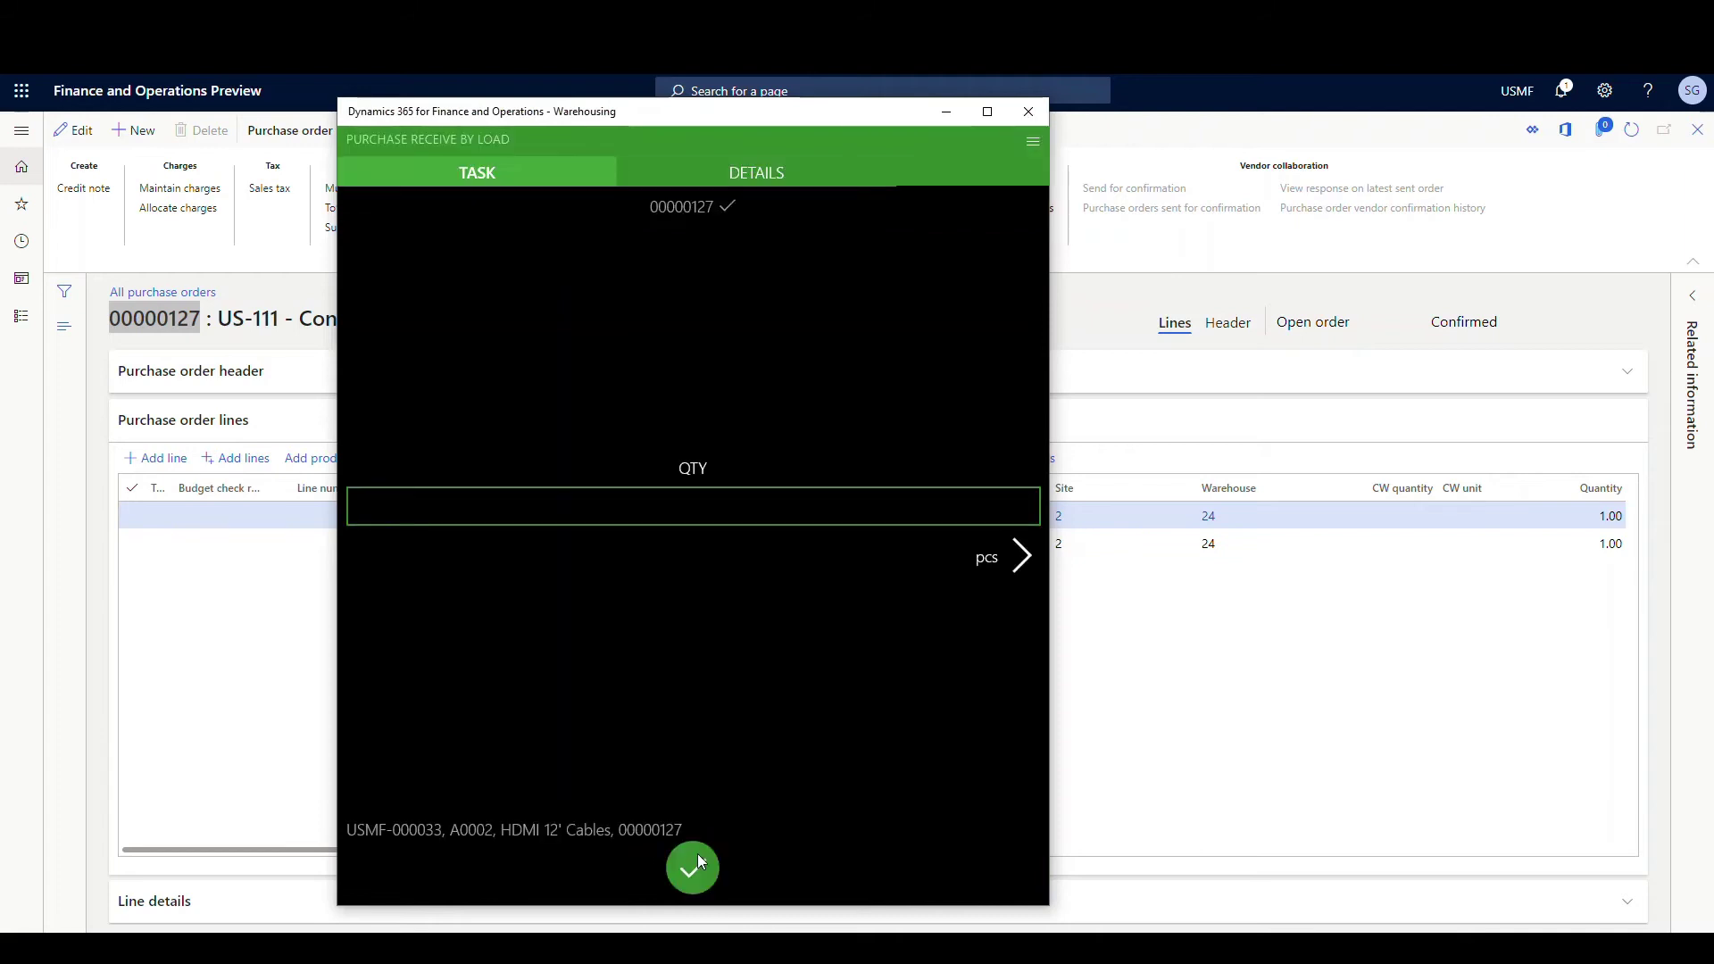
left_click(720, 506)
type("1")
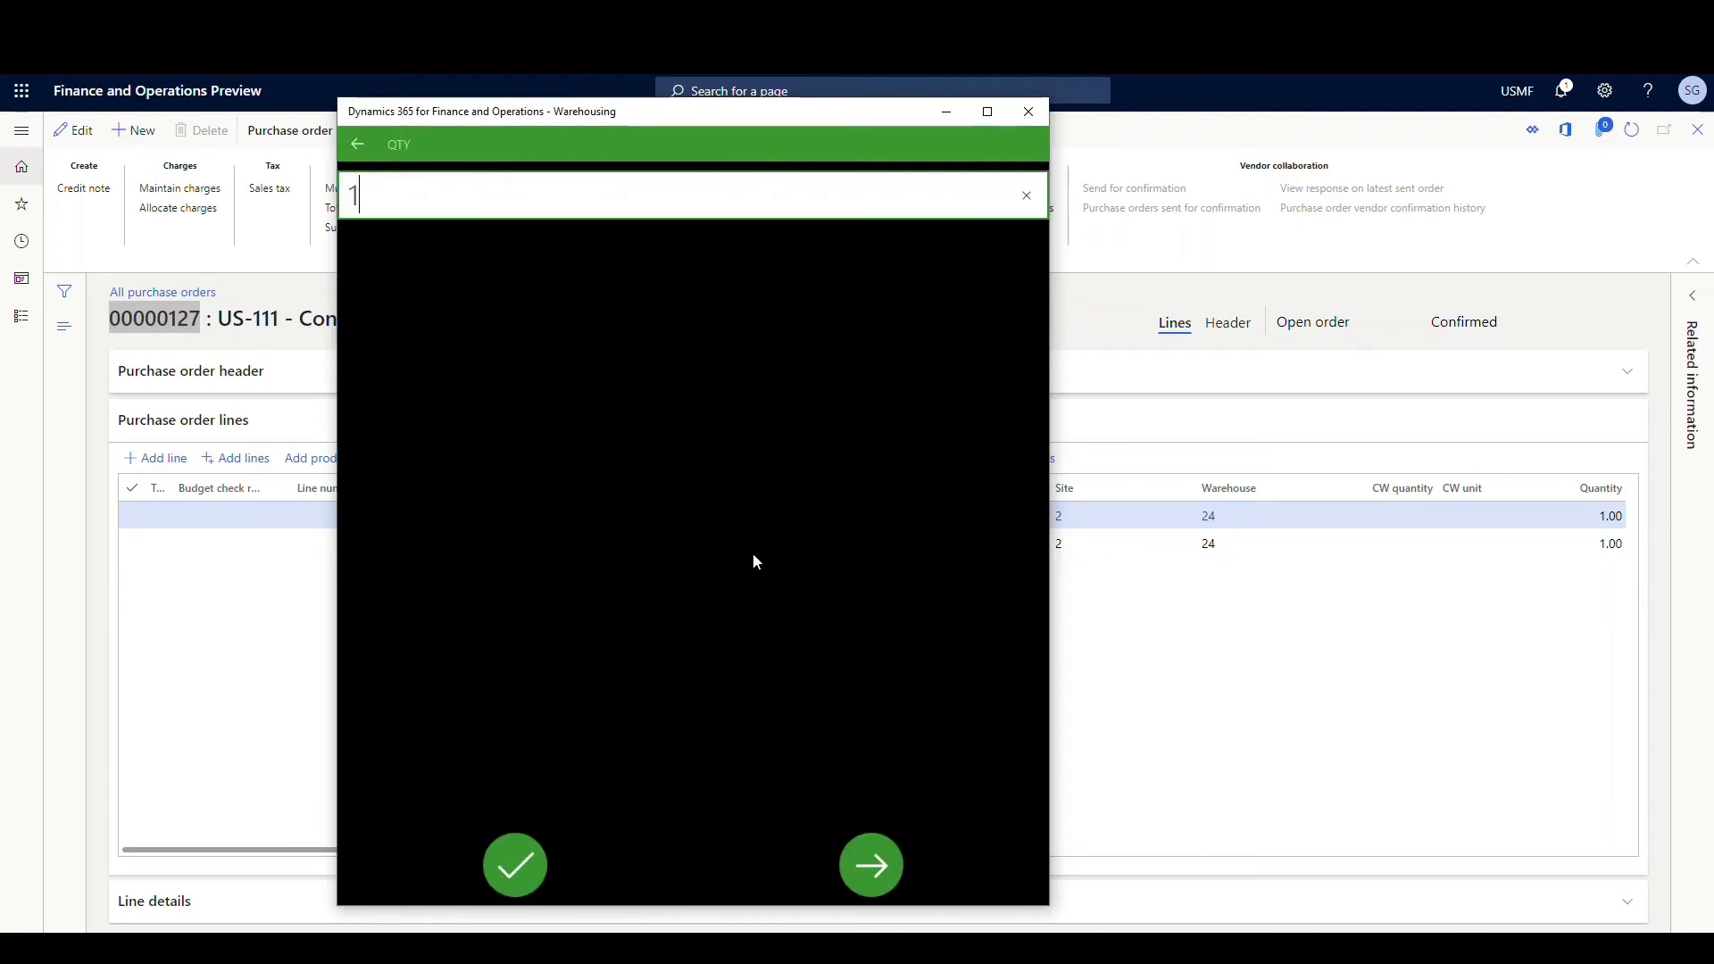
left_click(516, 868)
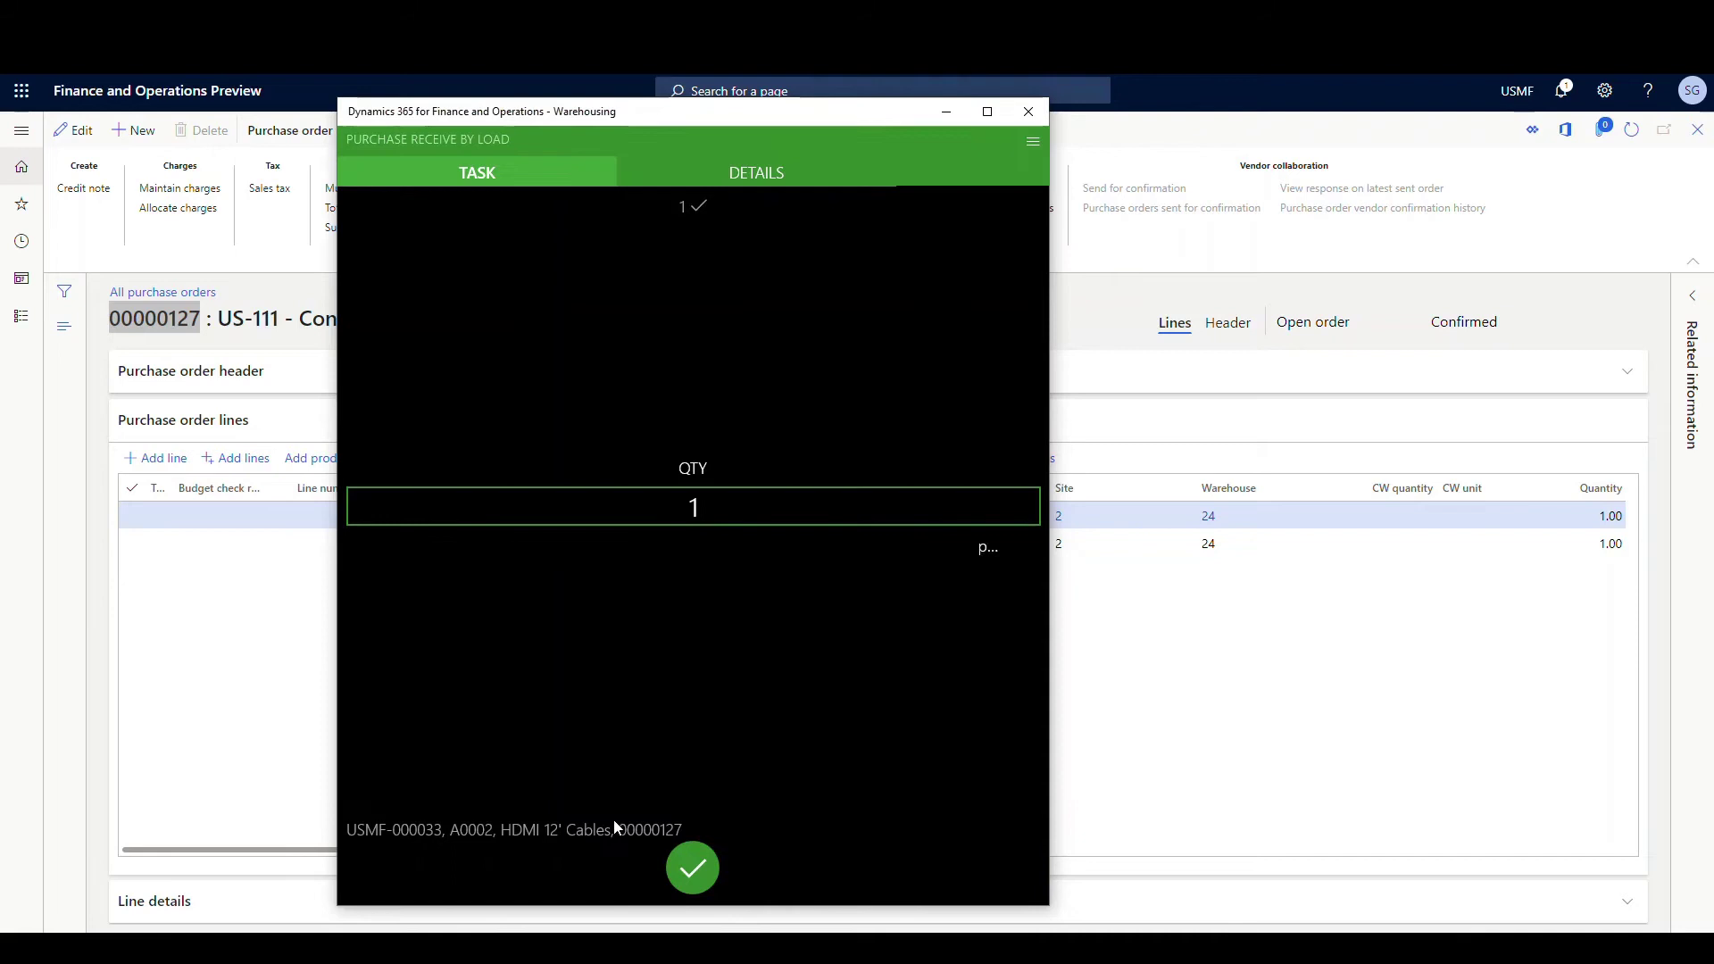
left_click(690, 875)
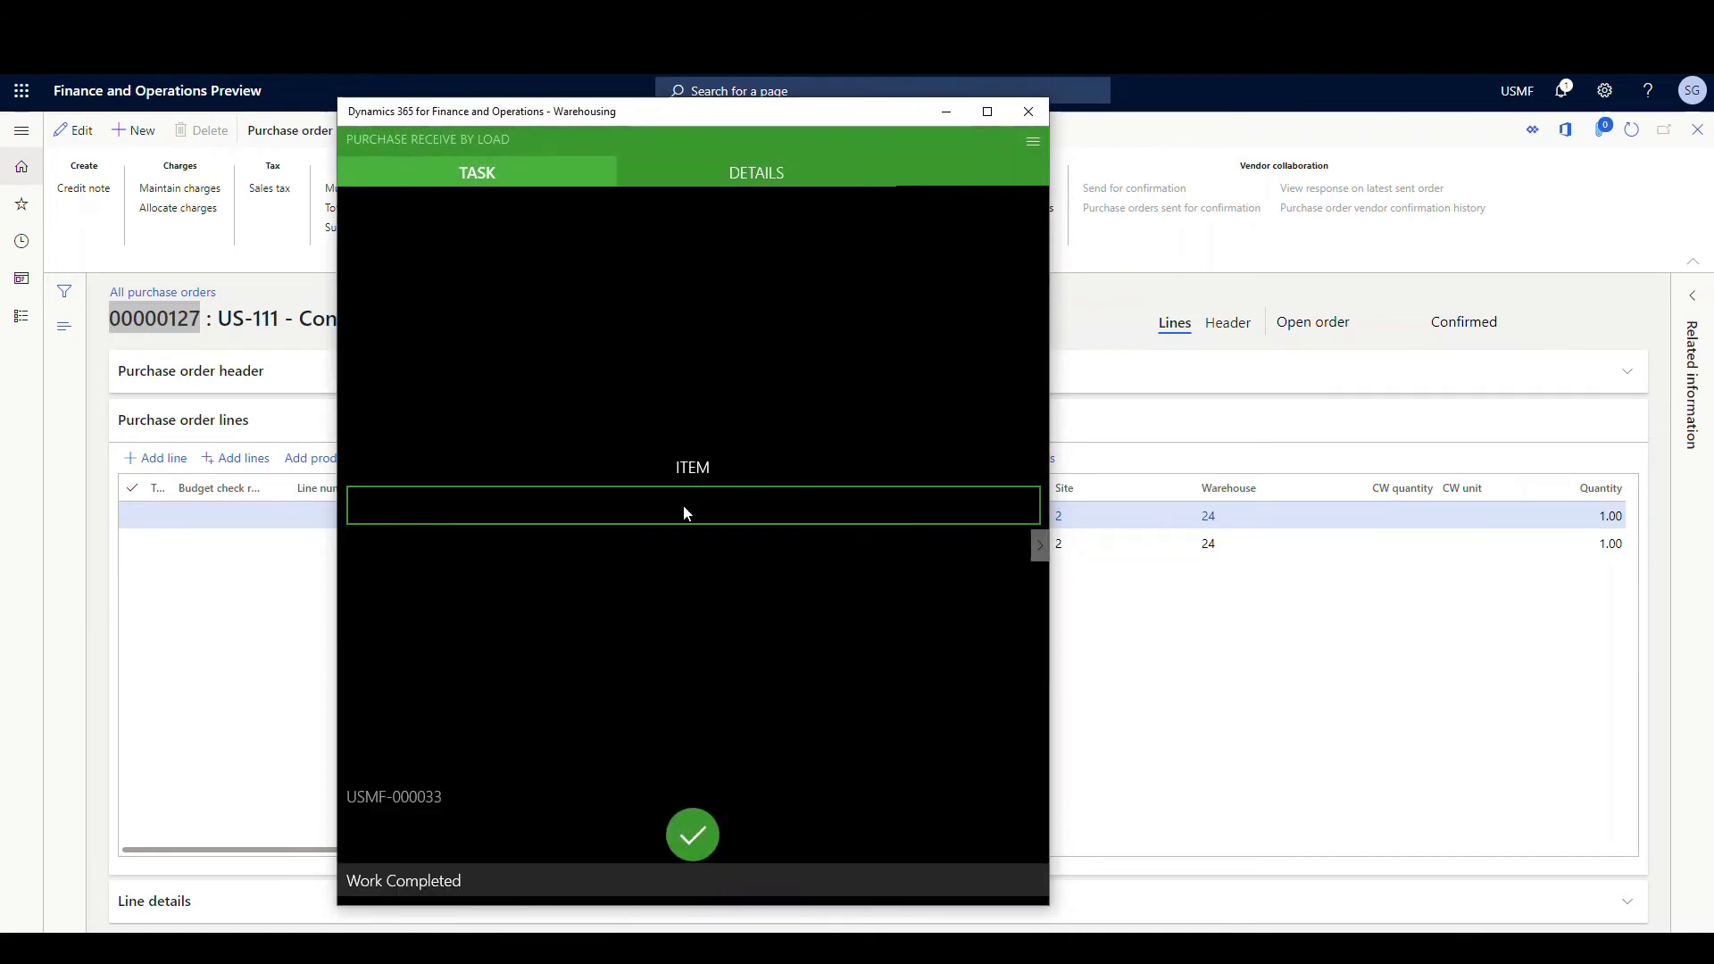
Receive 1 piece of item a0002 against PO 00000128 on the load.
left_click(682, 505)
type("a0002")
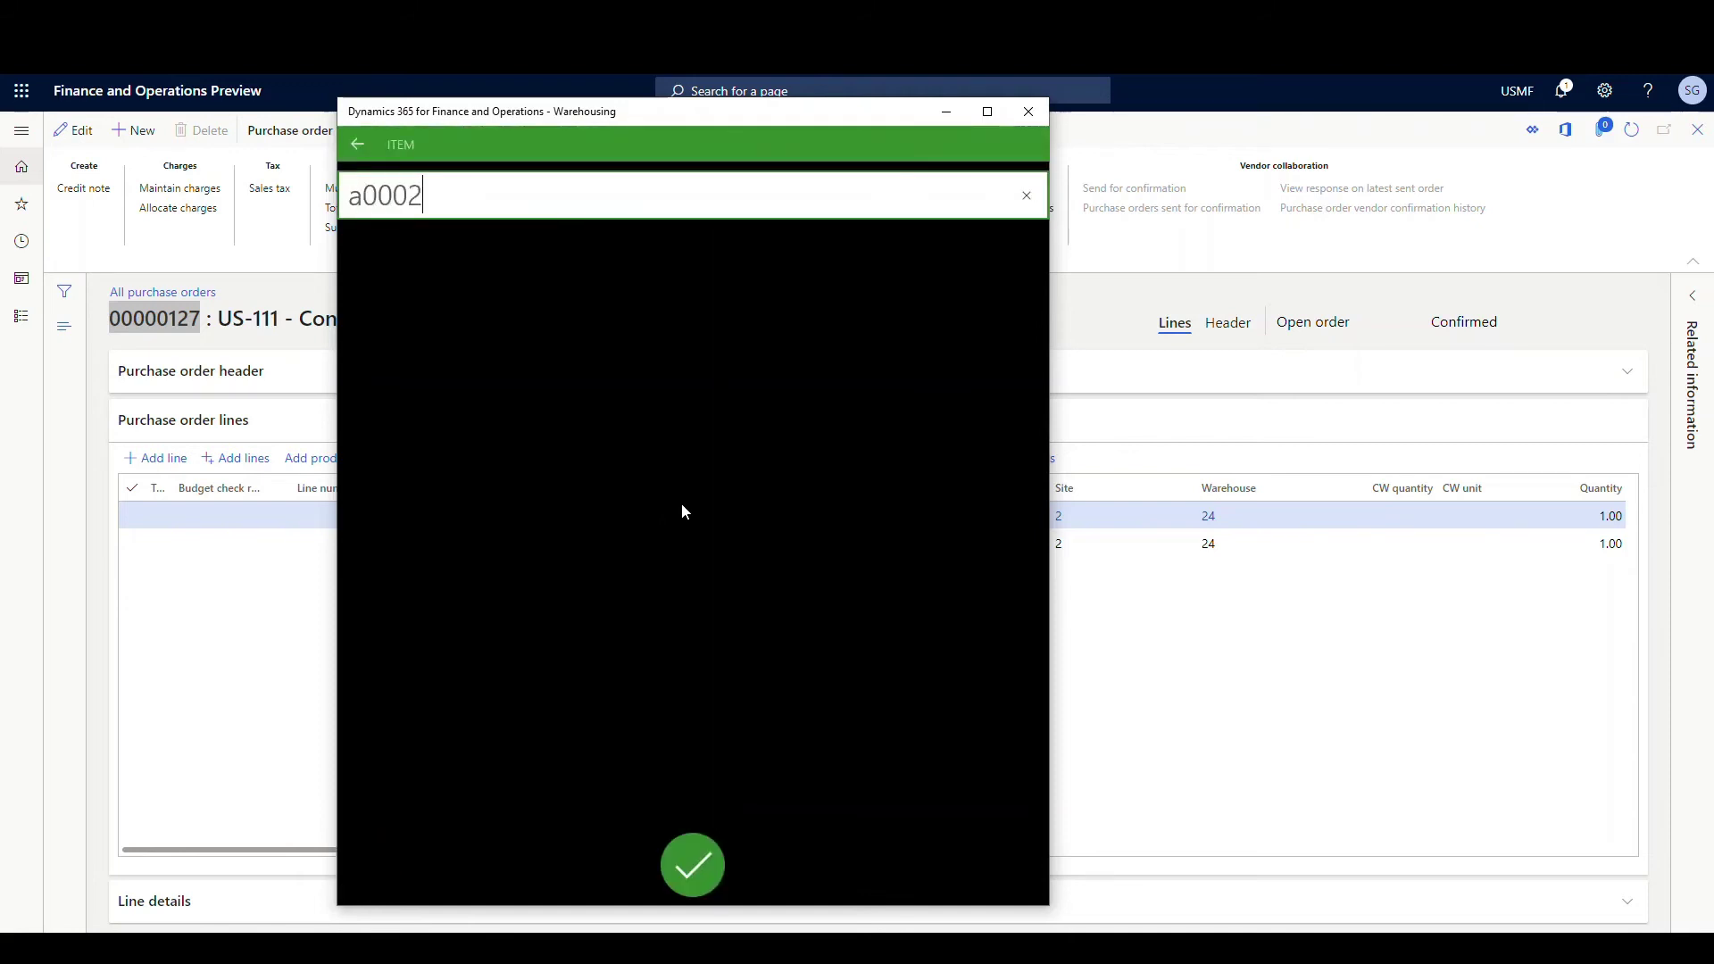
key("Return")
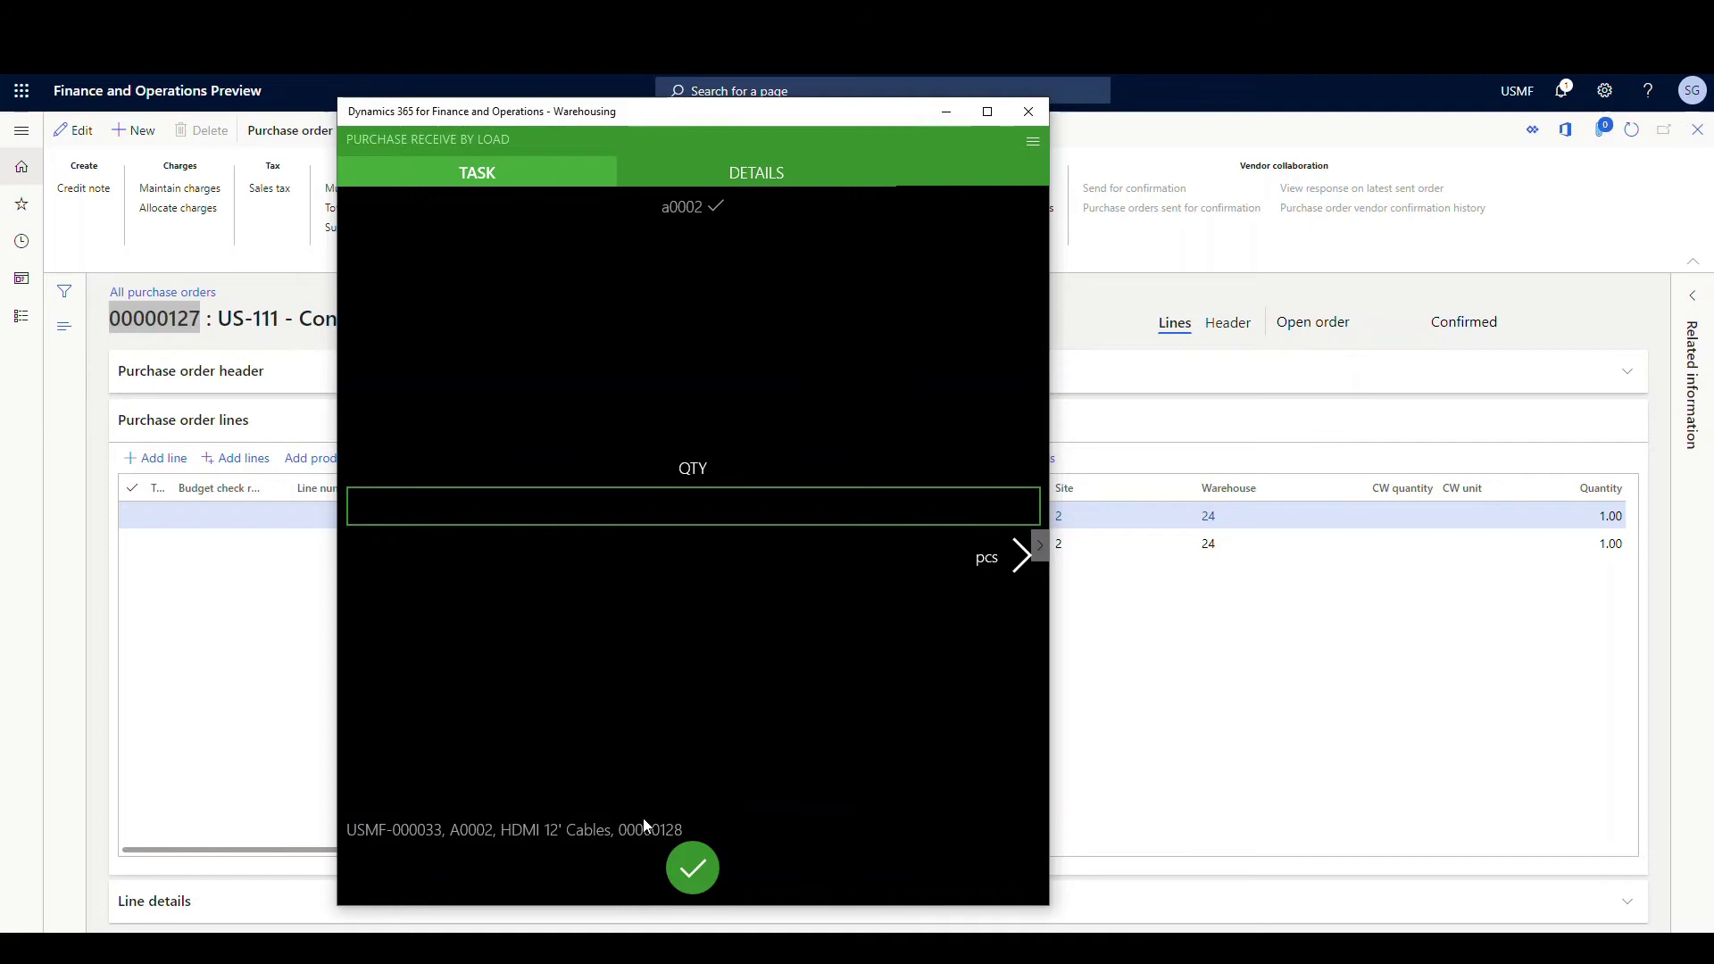
left_click(666, 505)
type("1")
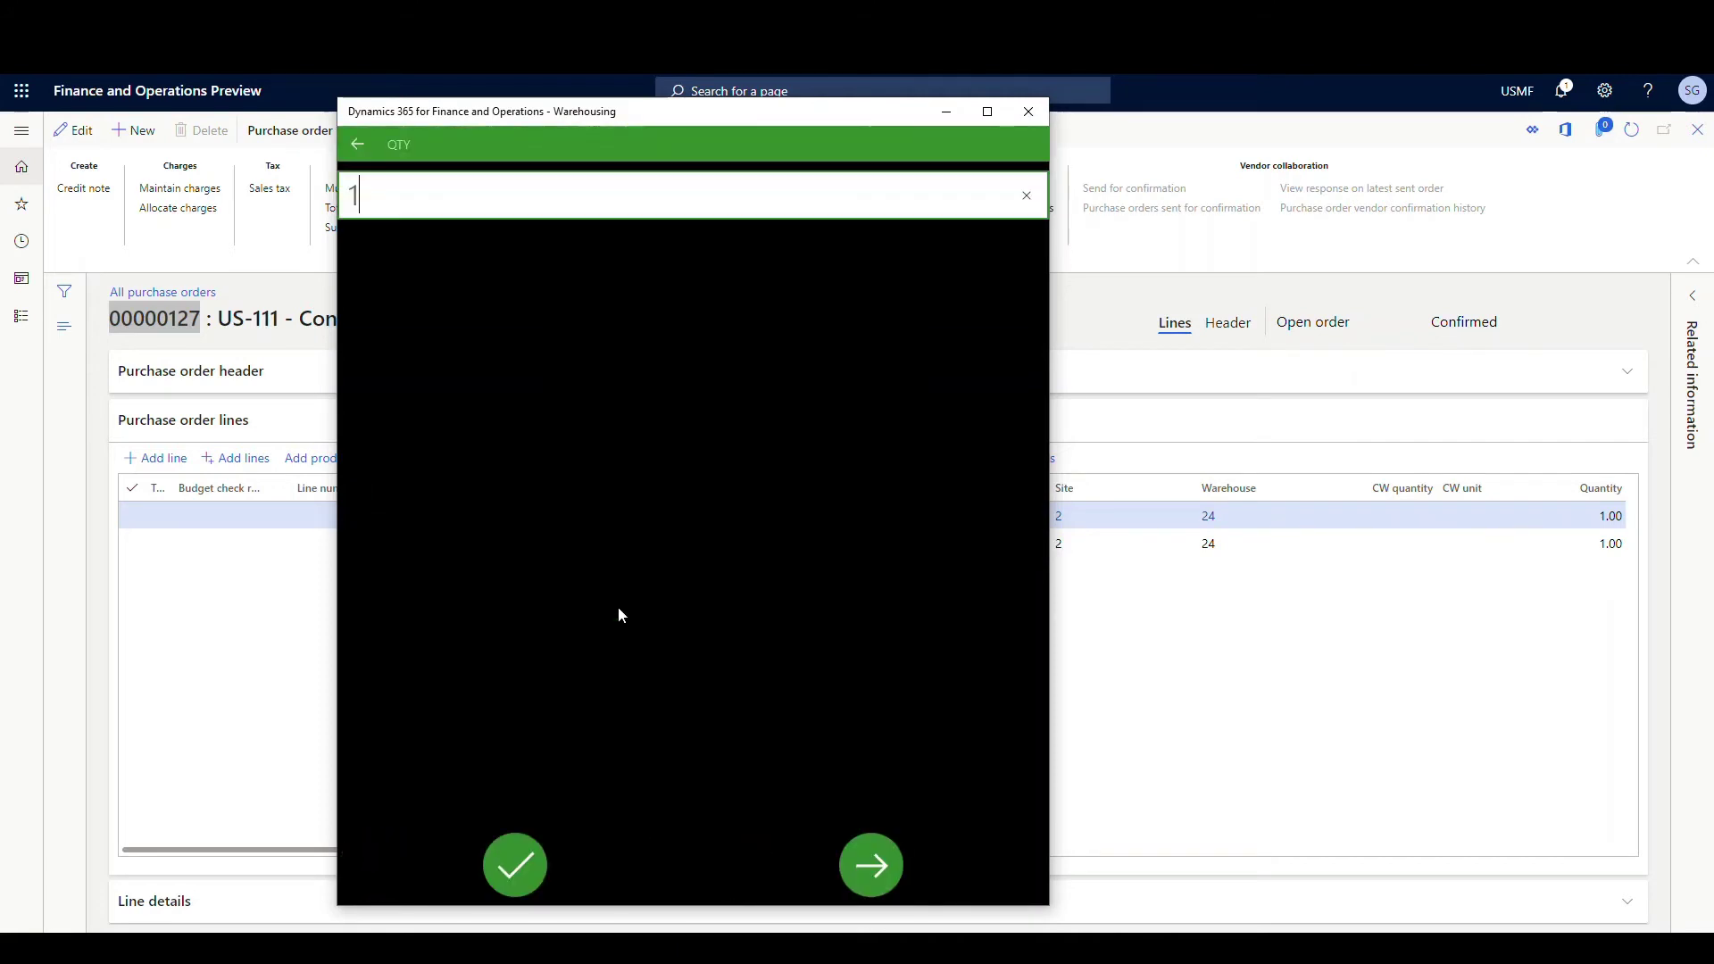
left_click(502, 875)
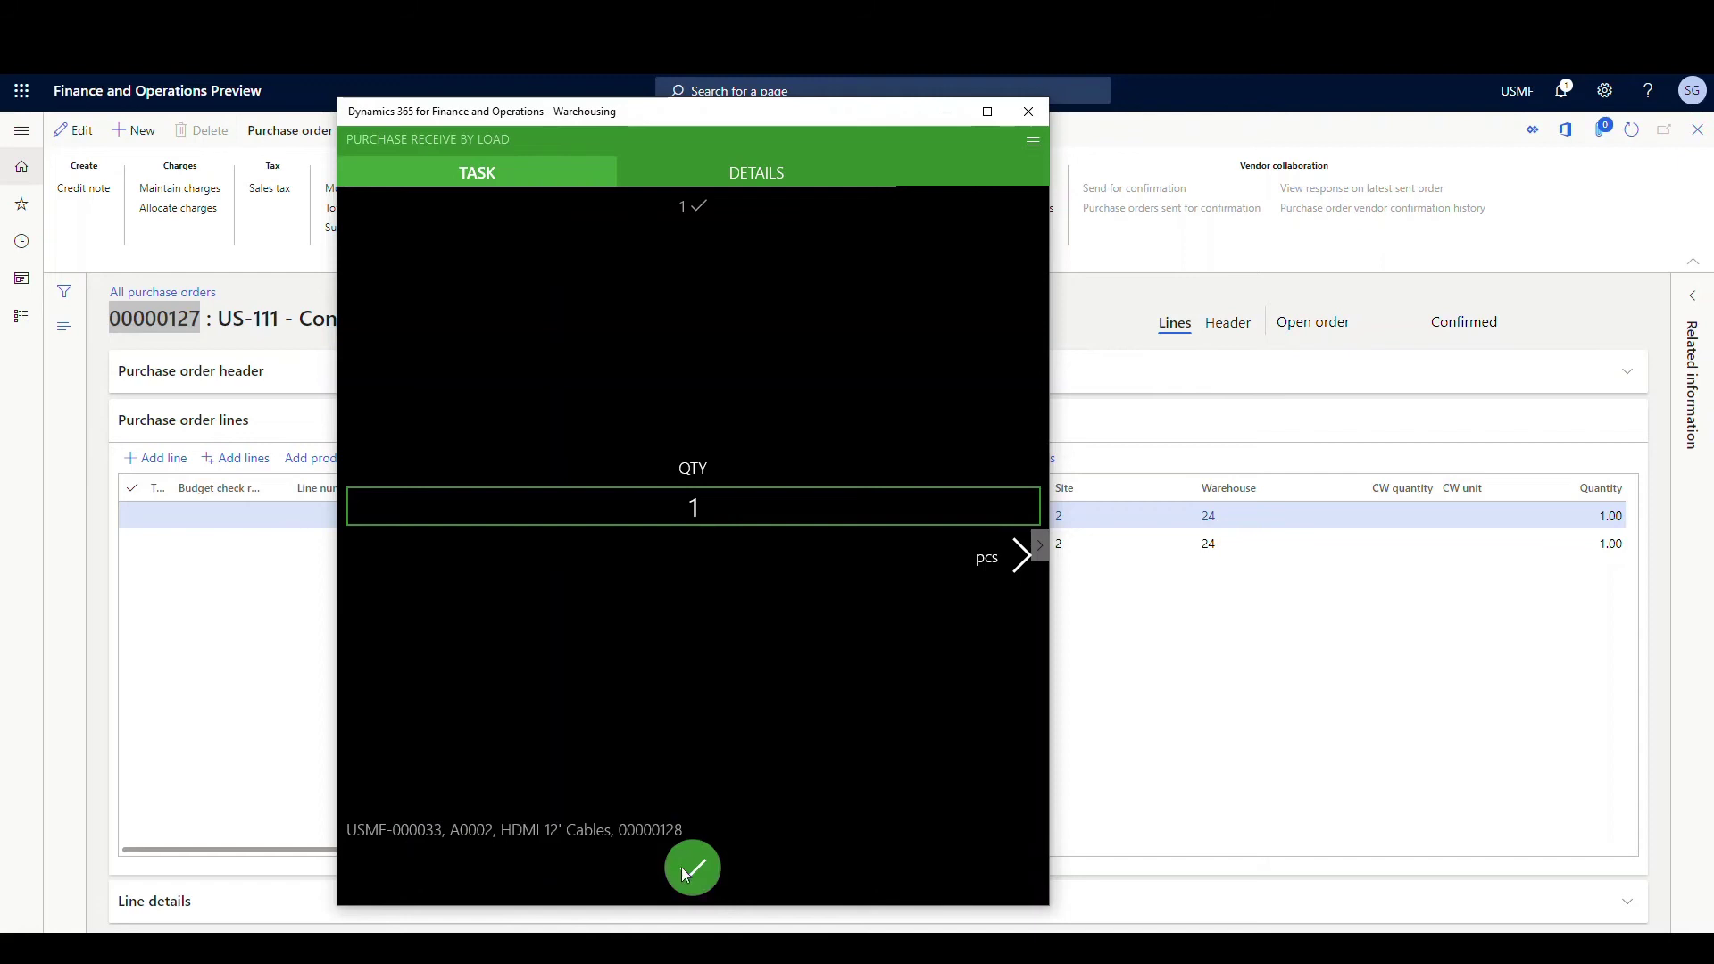
left_click(686, 872)
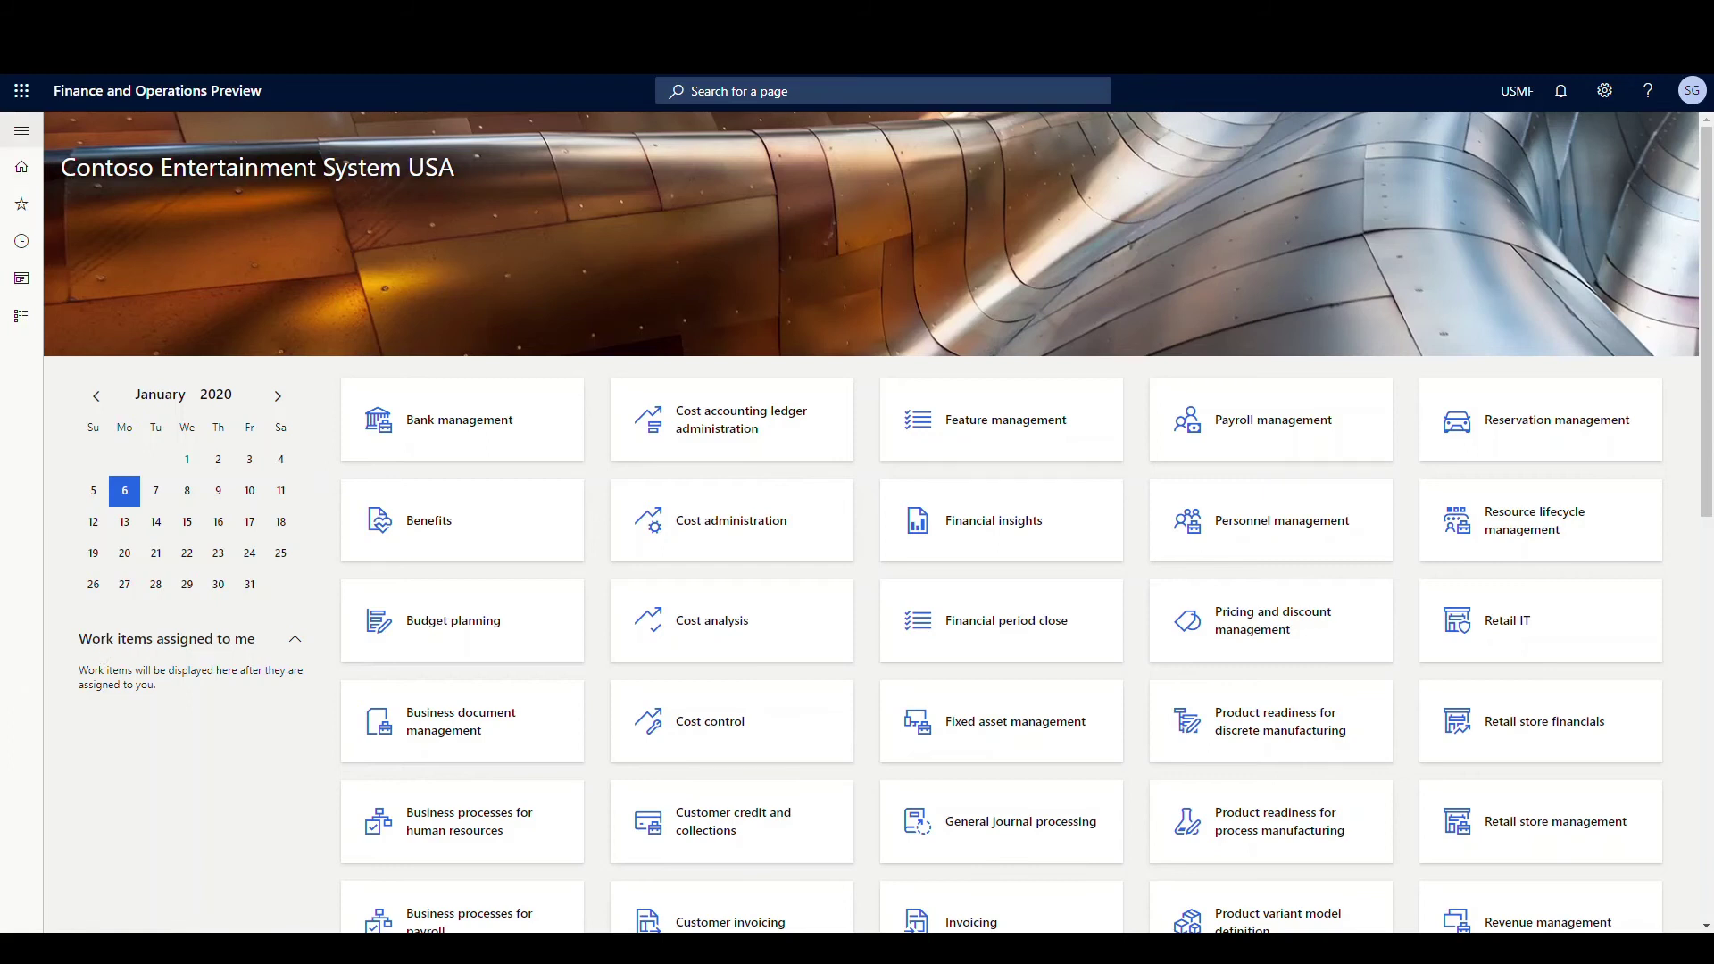
Open load USMF-000033 from All loads and display its work IDs USMF-000044 to USMF-000047.
left_click(21, 132)
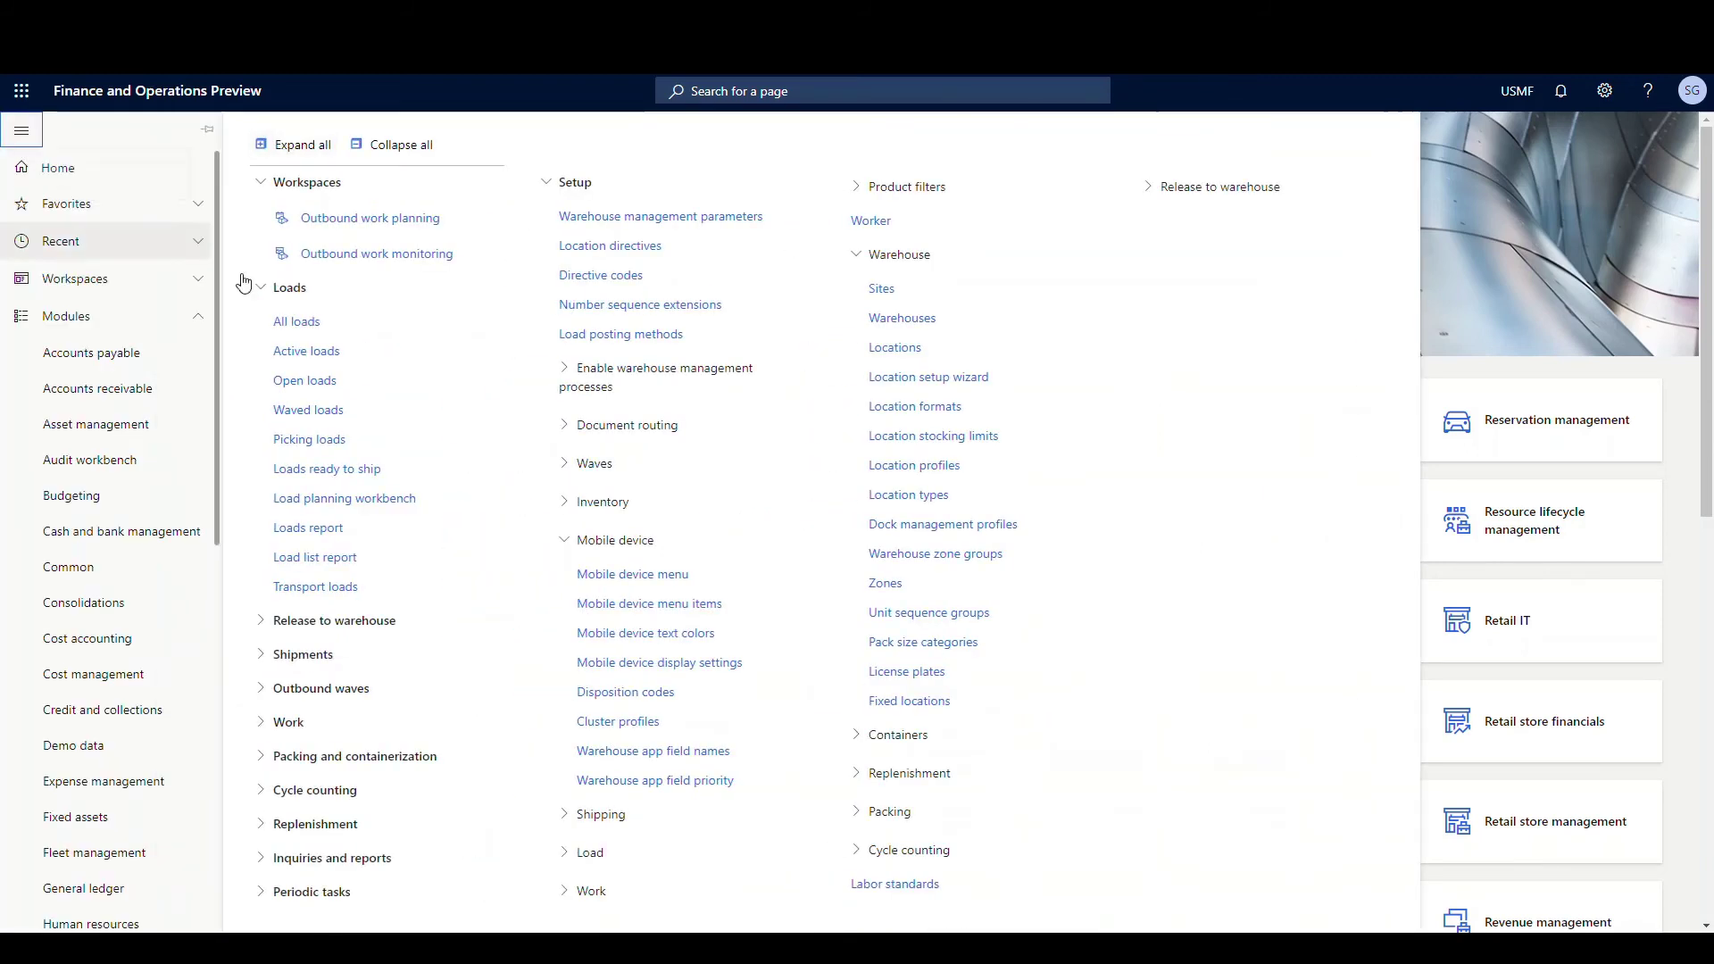
scroll(72, 509, "down", 8)
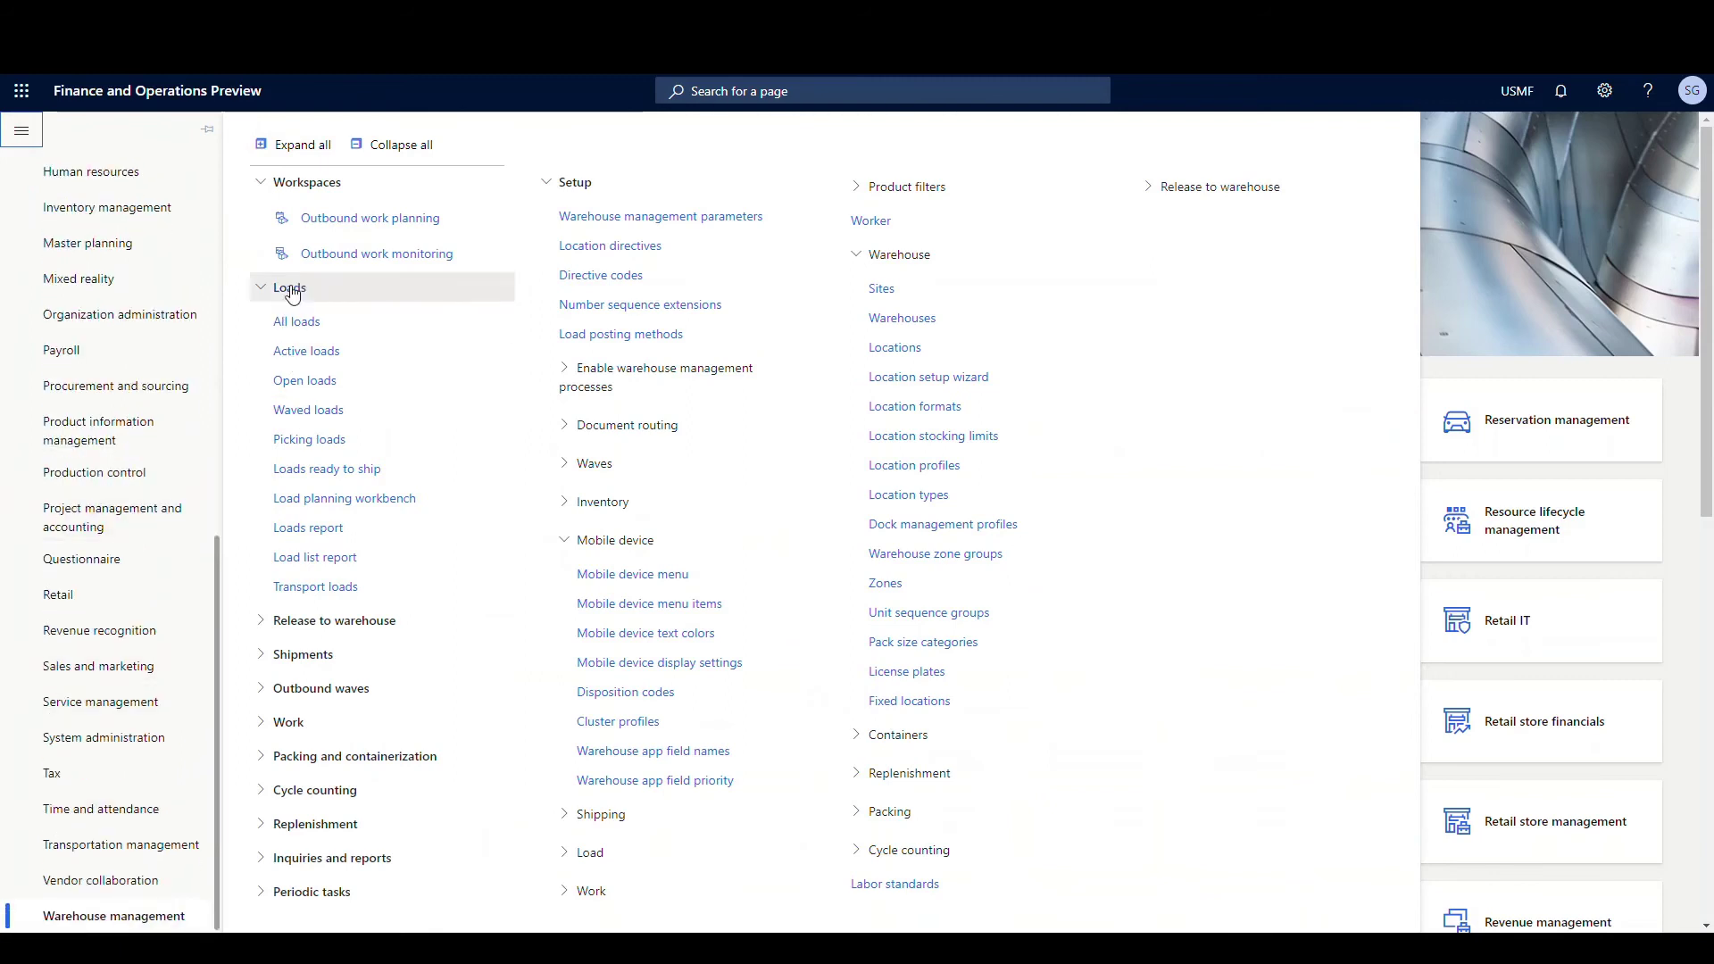
left_click(295, 323)
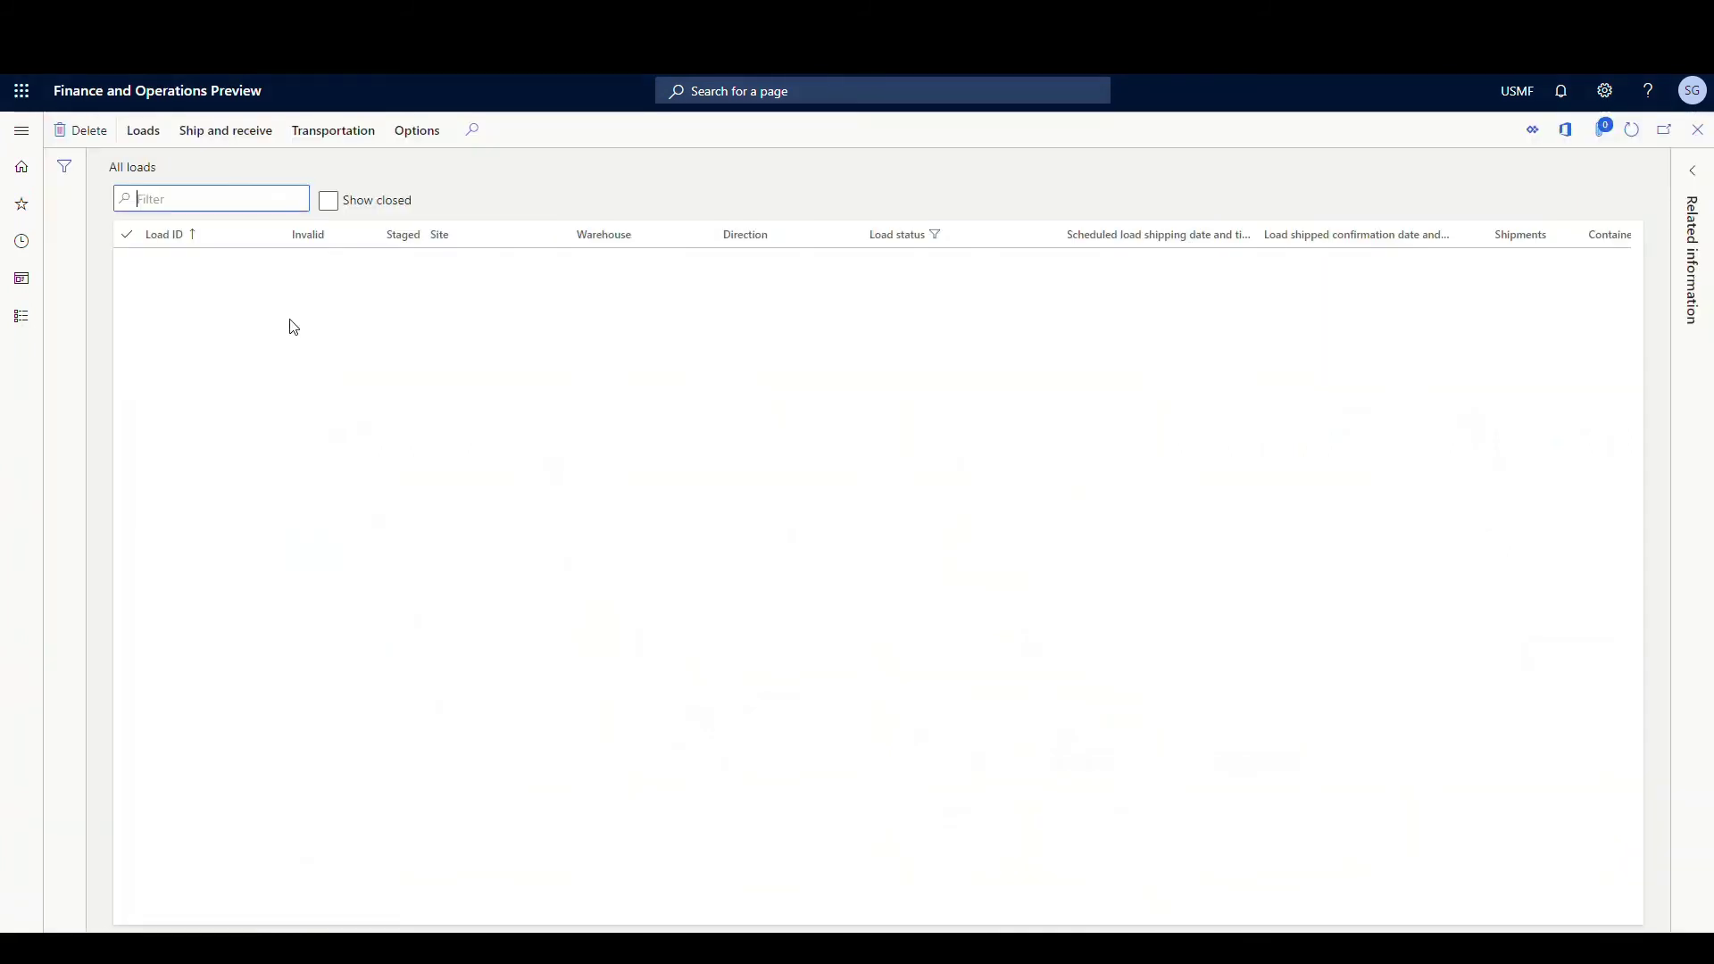
left_click(178, 500)
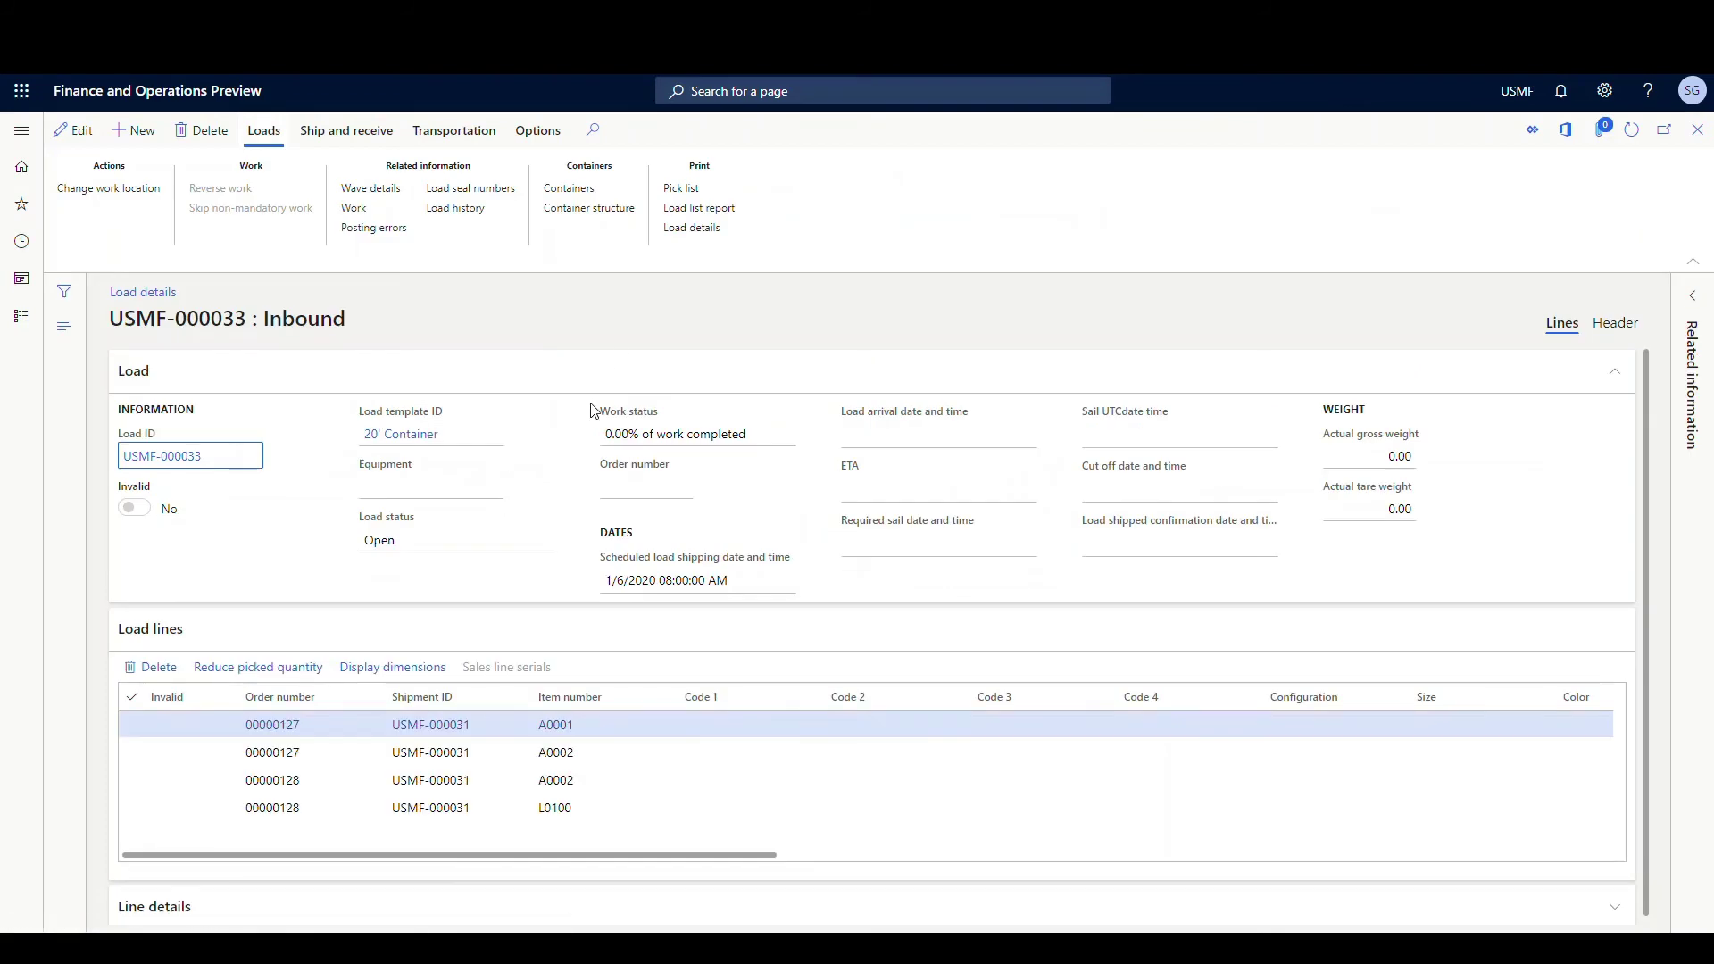
left_click(354, 208)
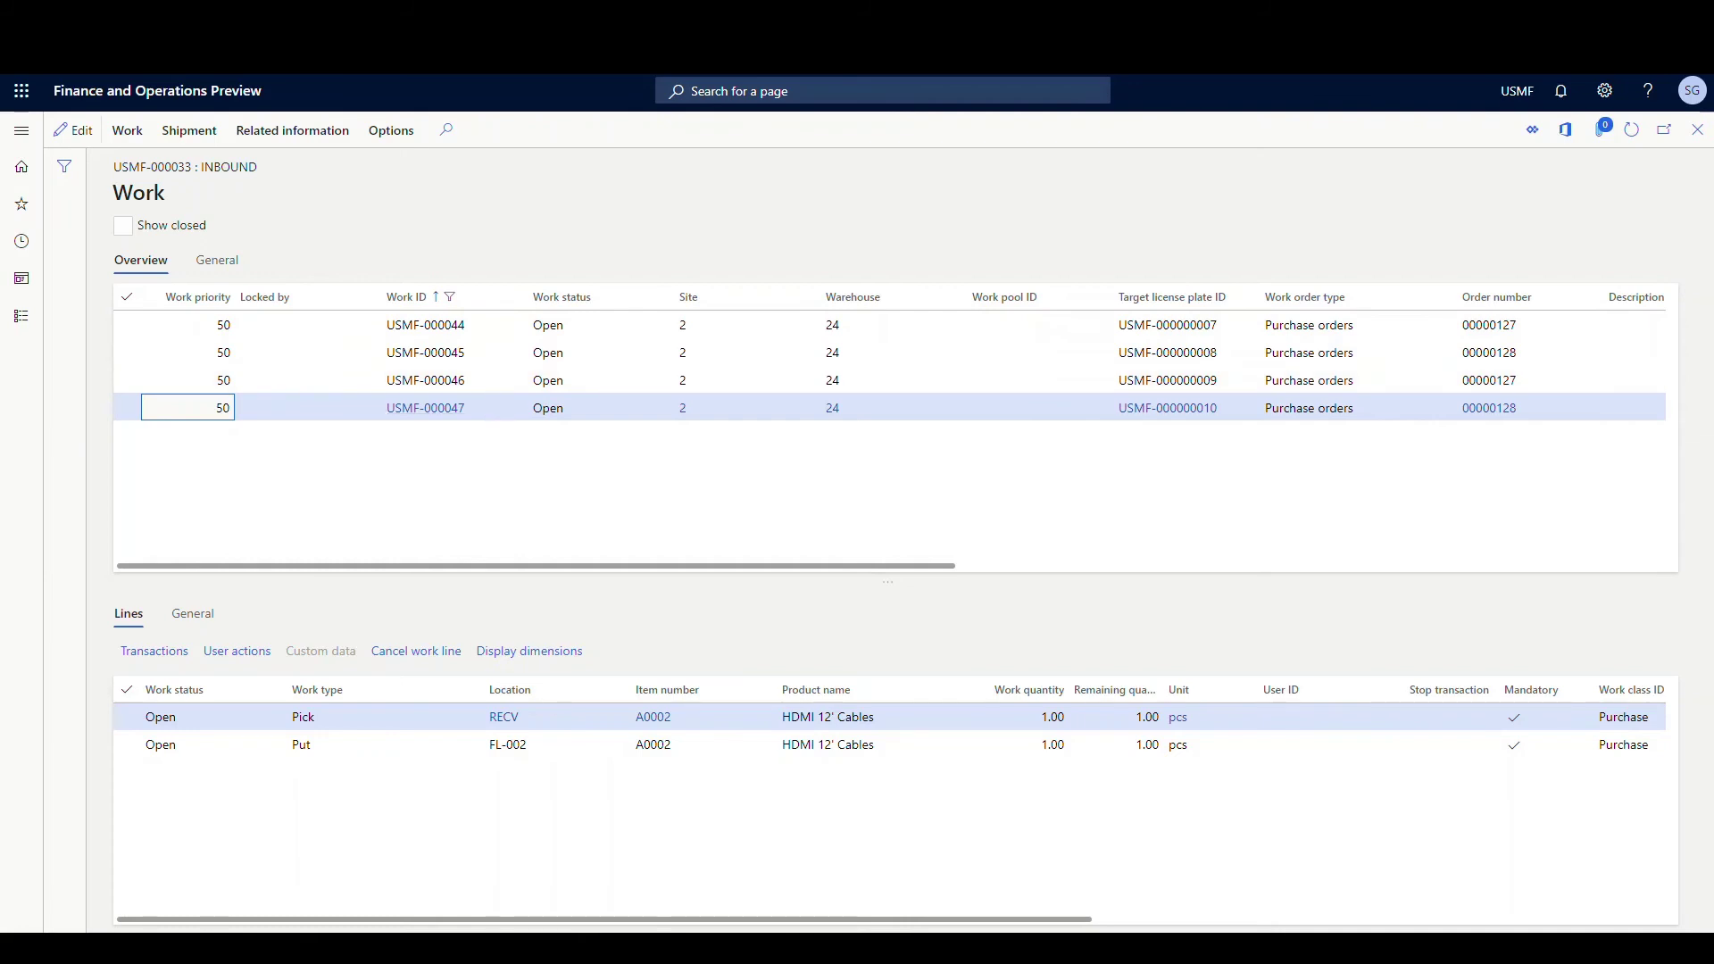
Cancel Purchase Receive by Load in the Warehousing app and start Purchase Put-away.
mouse_move(327, 948)
left_click(328, 862)
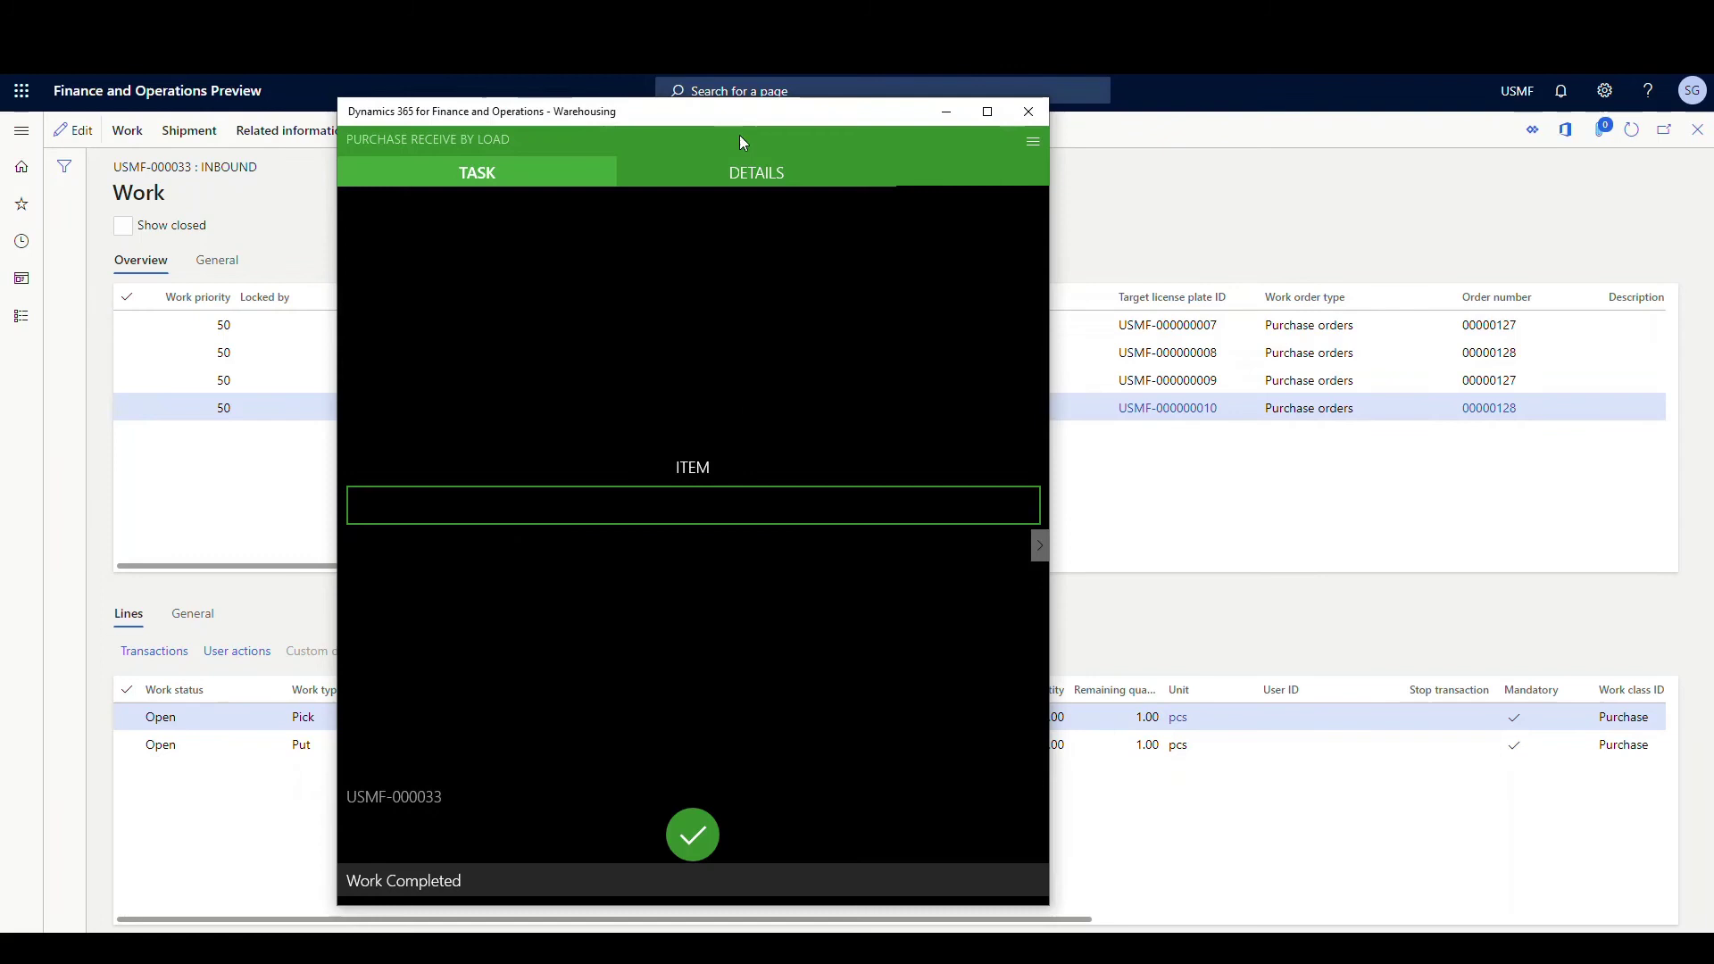
left_click_drag(739, 136, 1204, 76)
left_click(1513, 96)
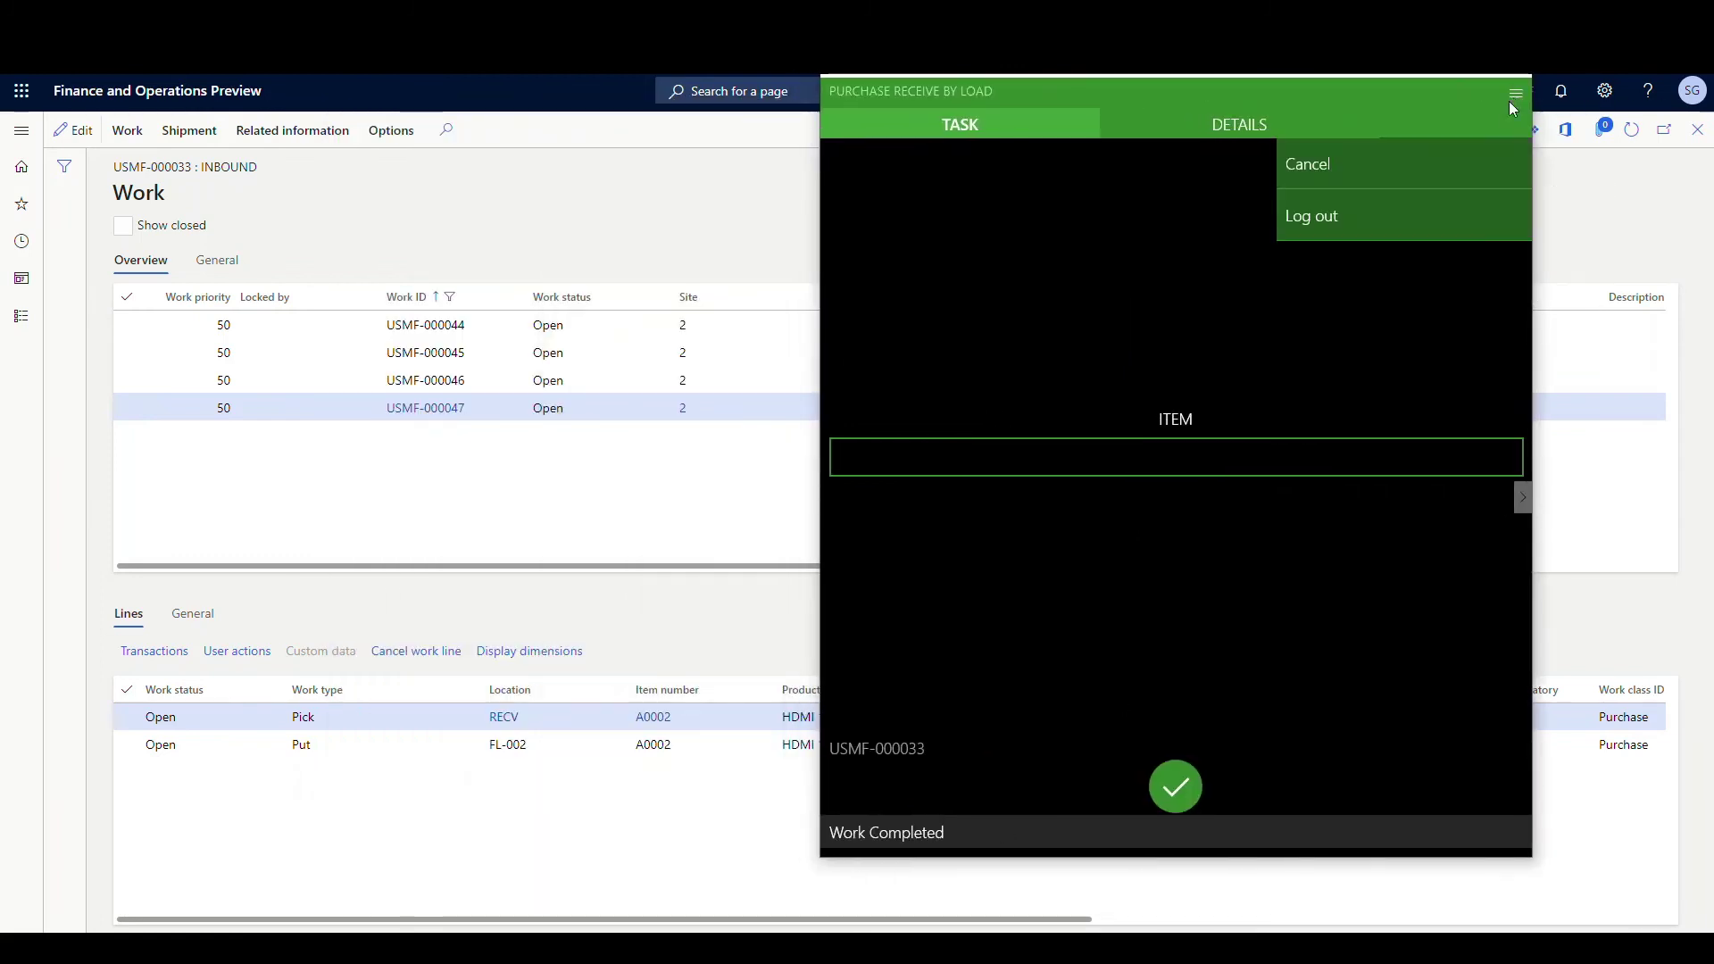
left_click(1317, 168)
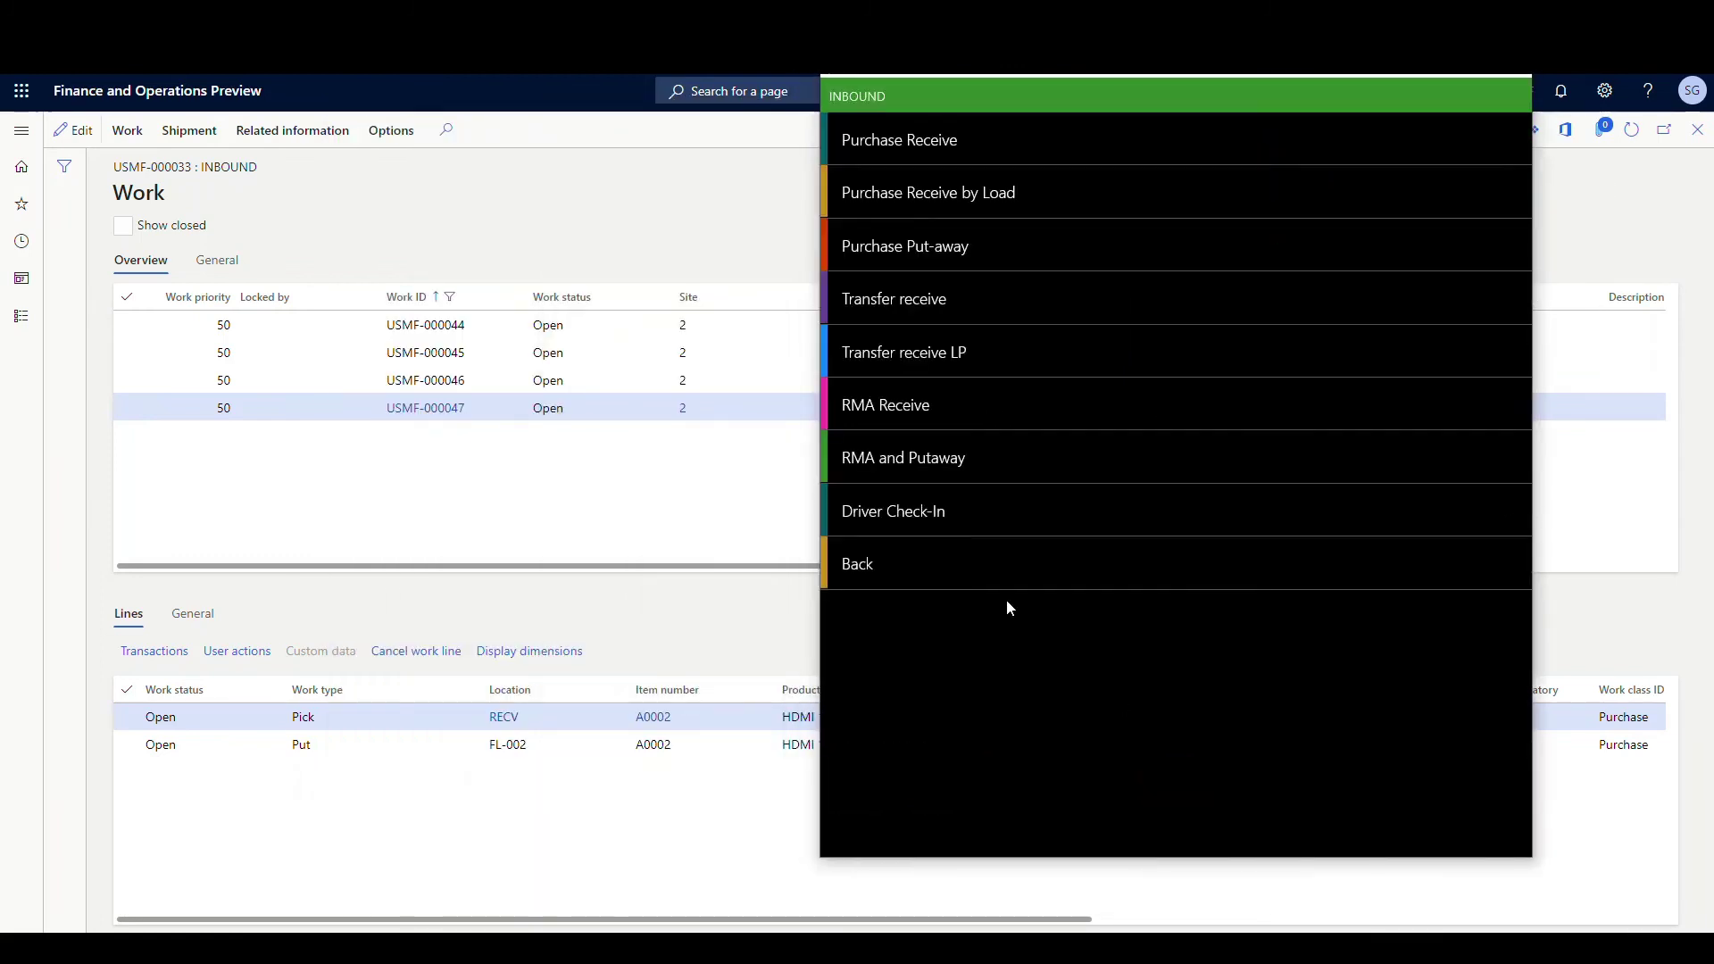
left_click(935, 255)
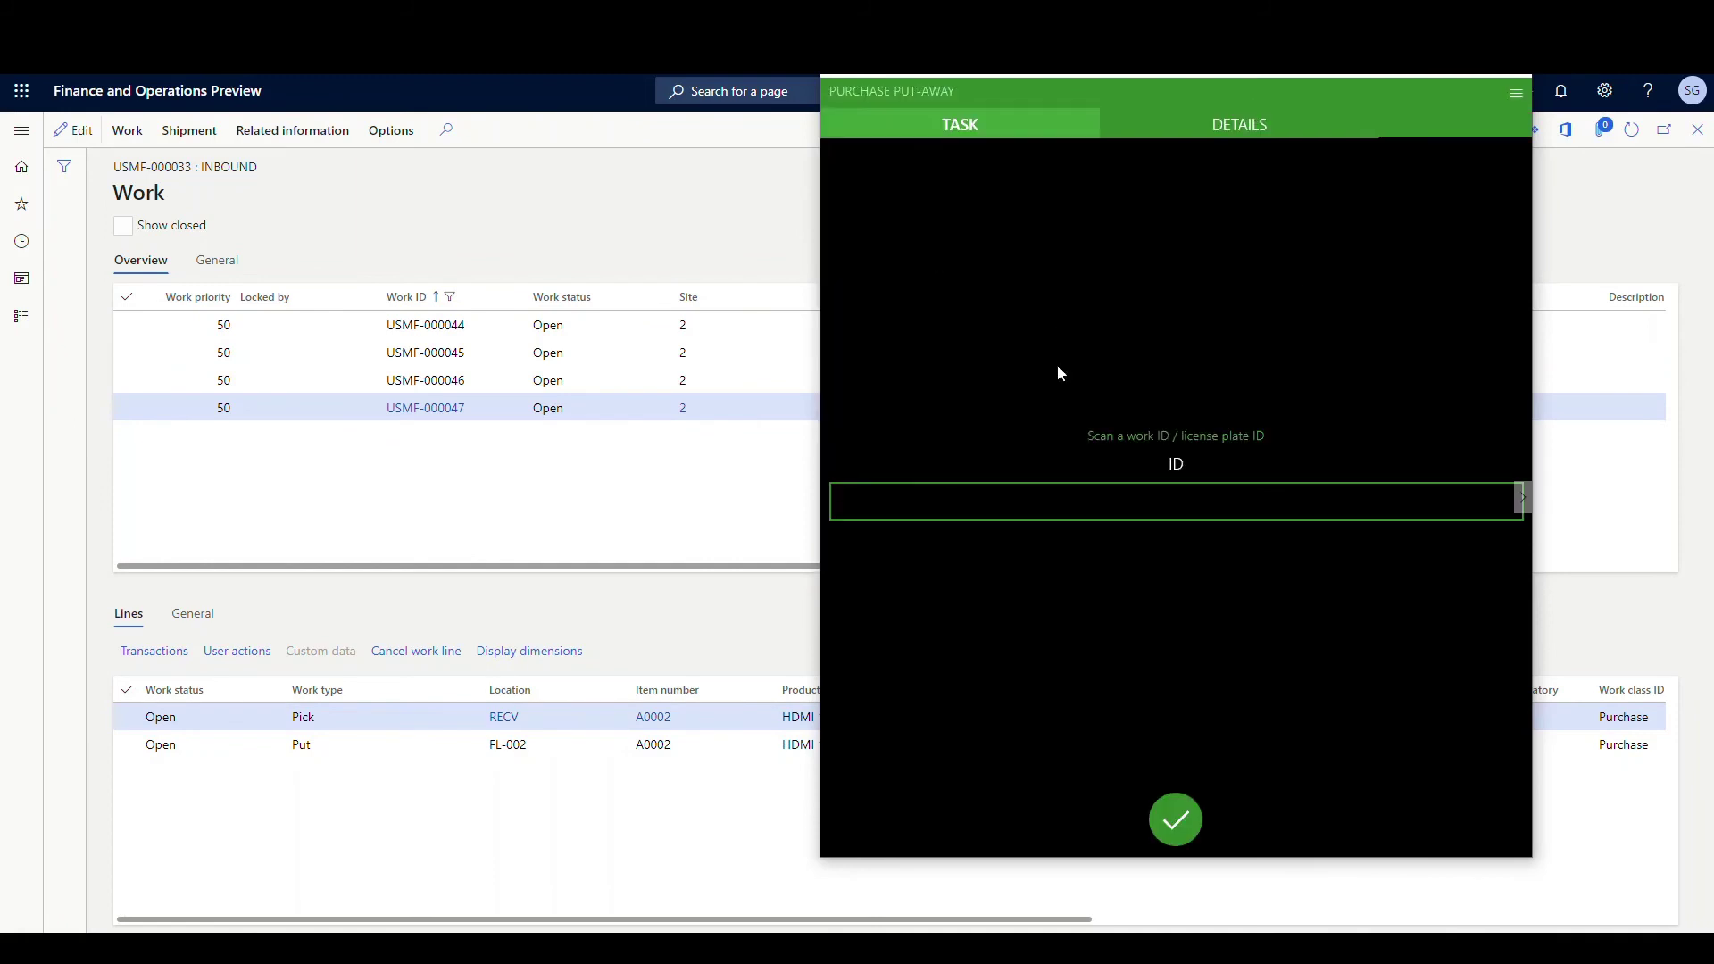
Copy work ID USMF-000044 from the Work grid and submit it in Purchase Put-away.
left_click(469, 334)
left_click(451, 327)
key("ctrl+c")
right_click(414, 330)
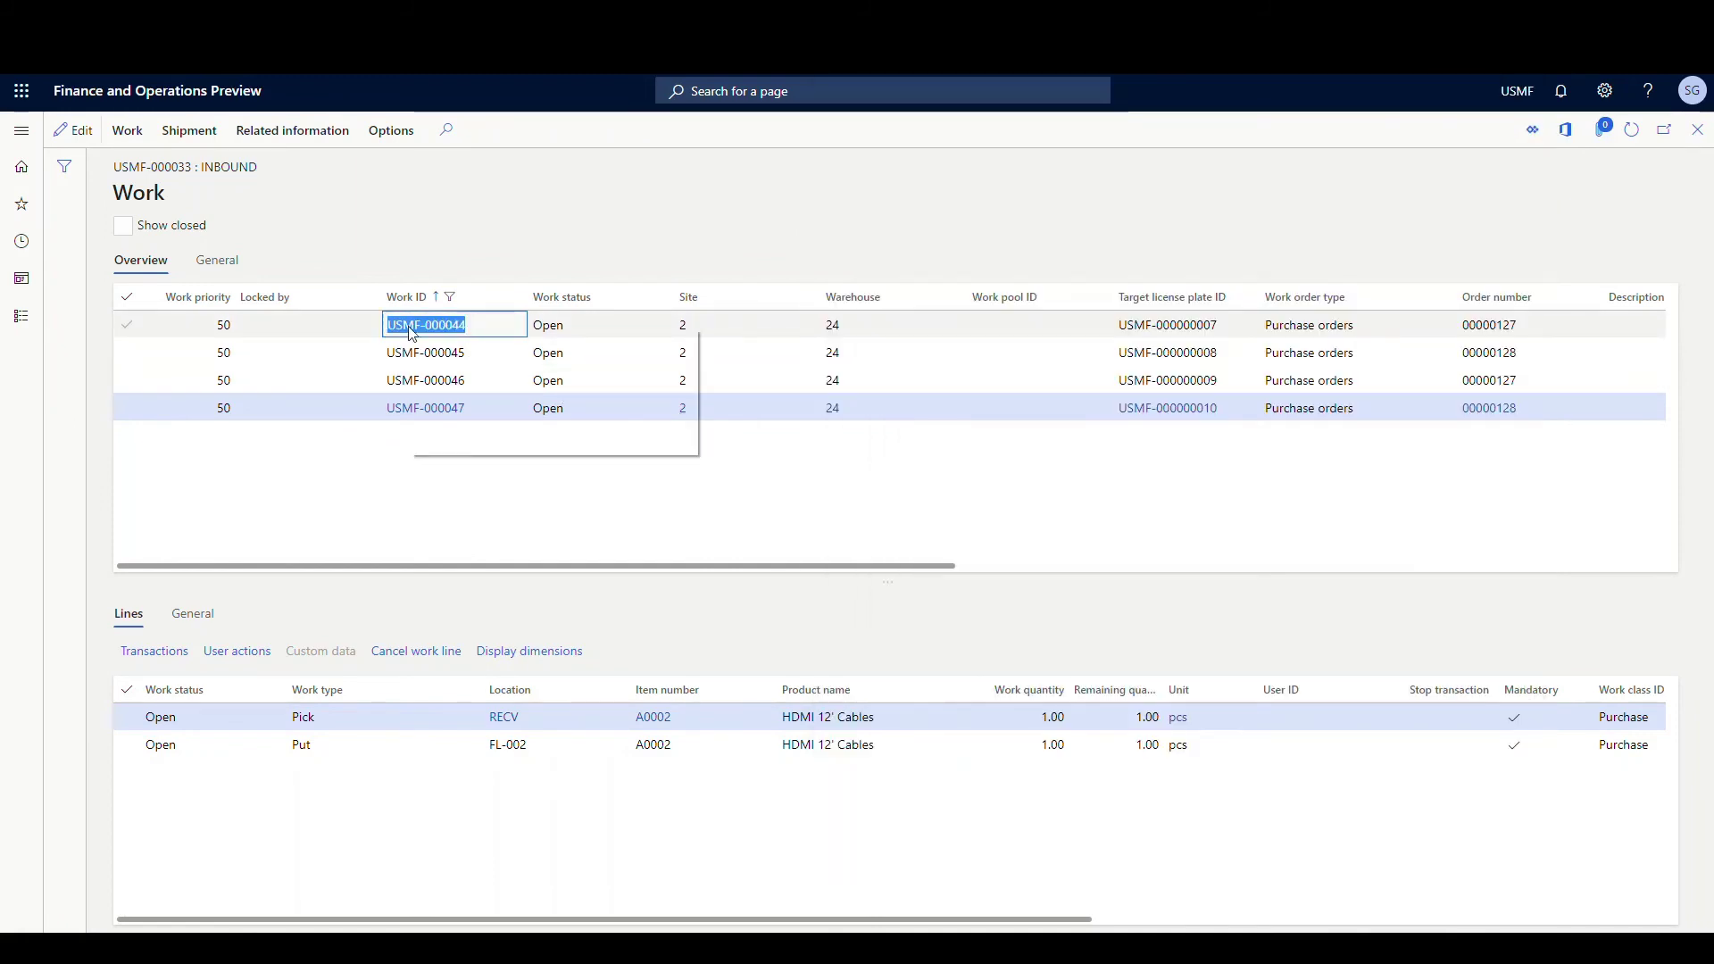
left_click(455, 344)
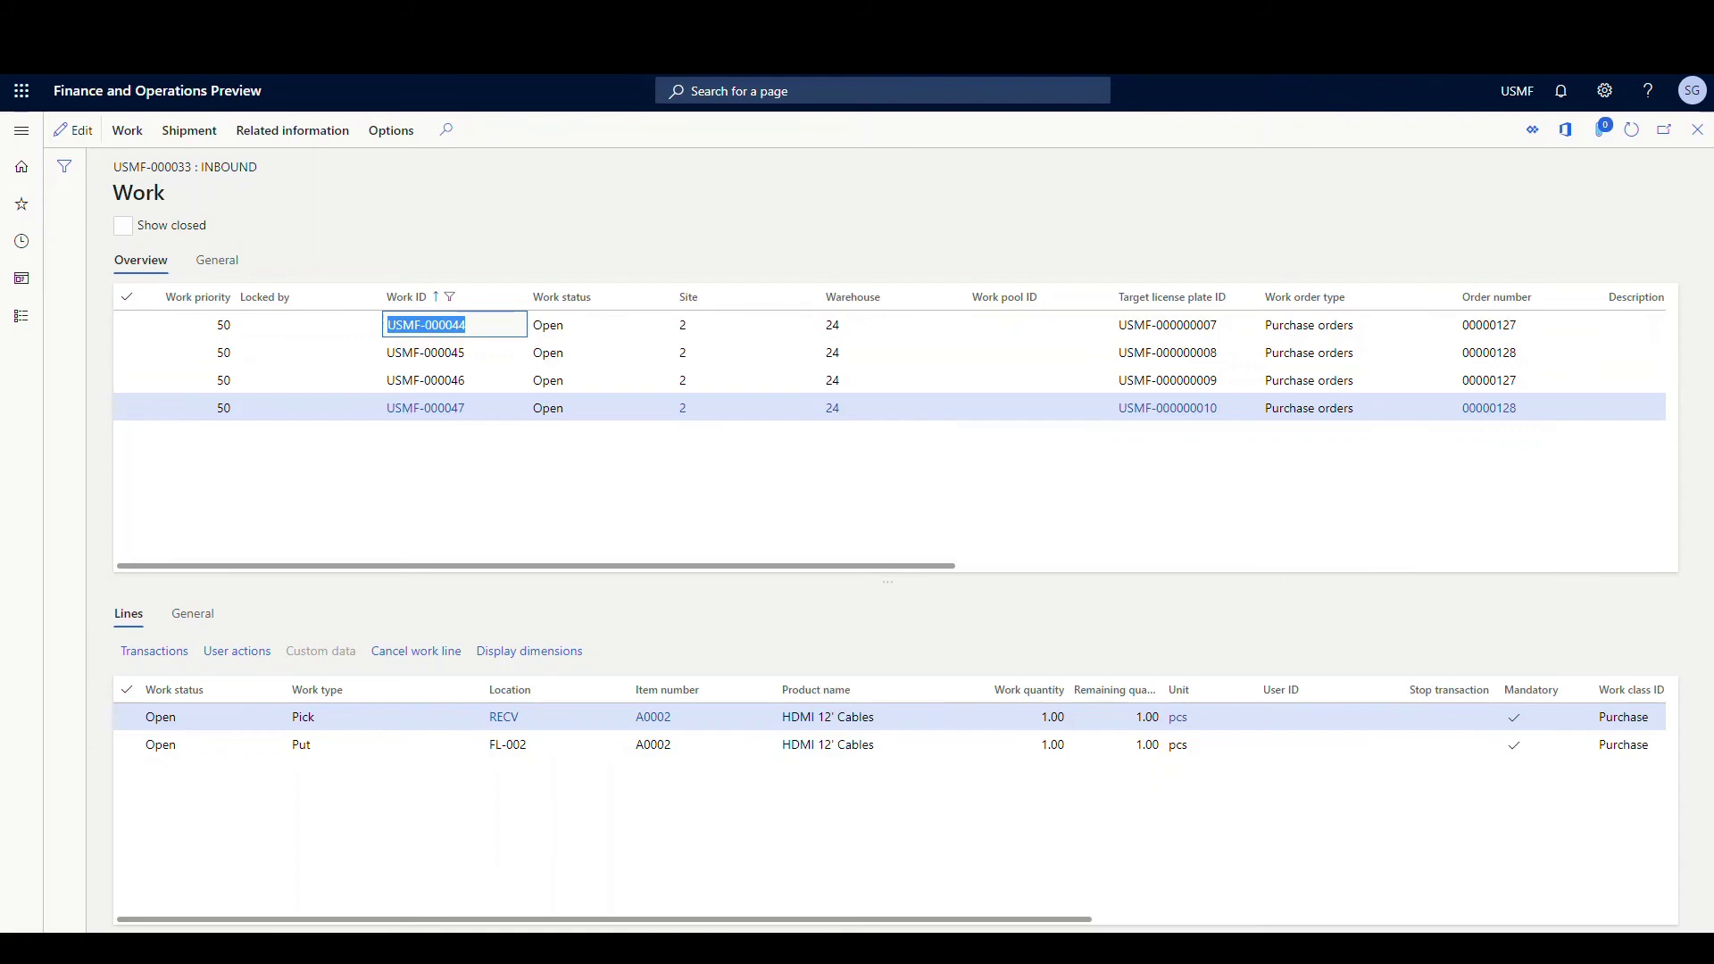
key("alt+Tab")
left_click(1063, 501)
right_click(979, 153)
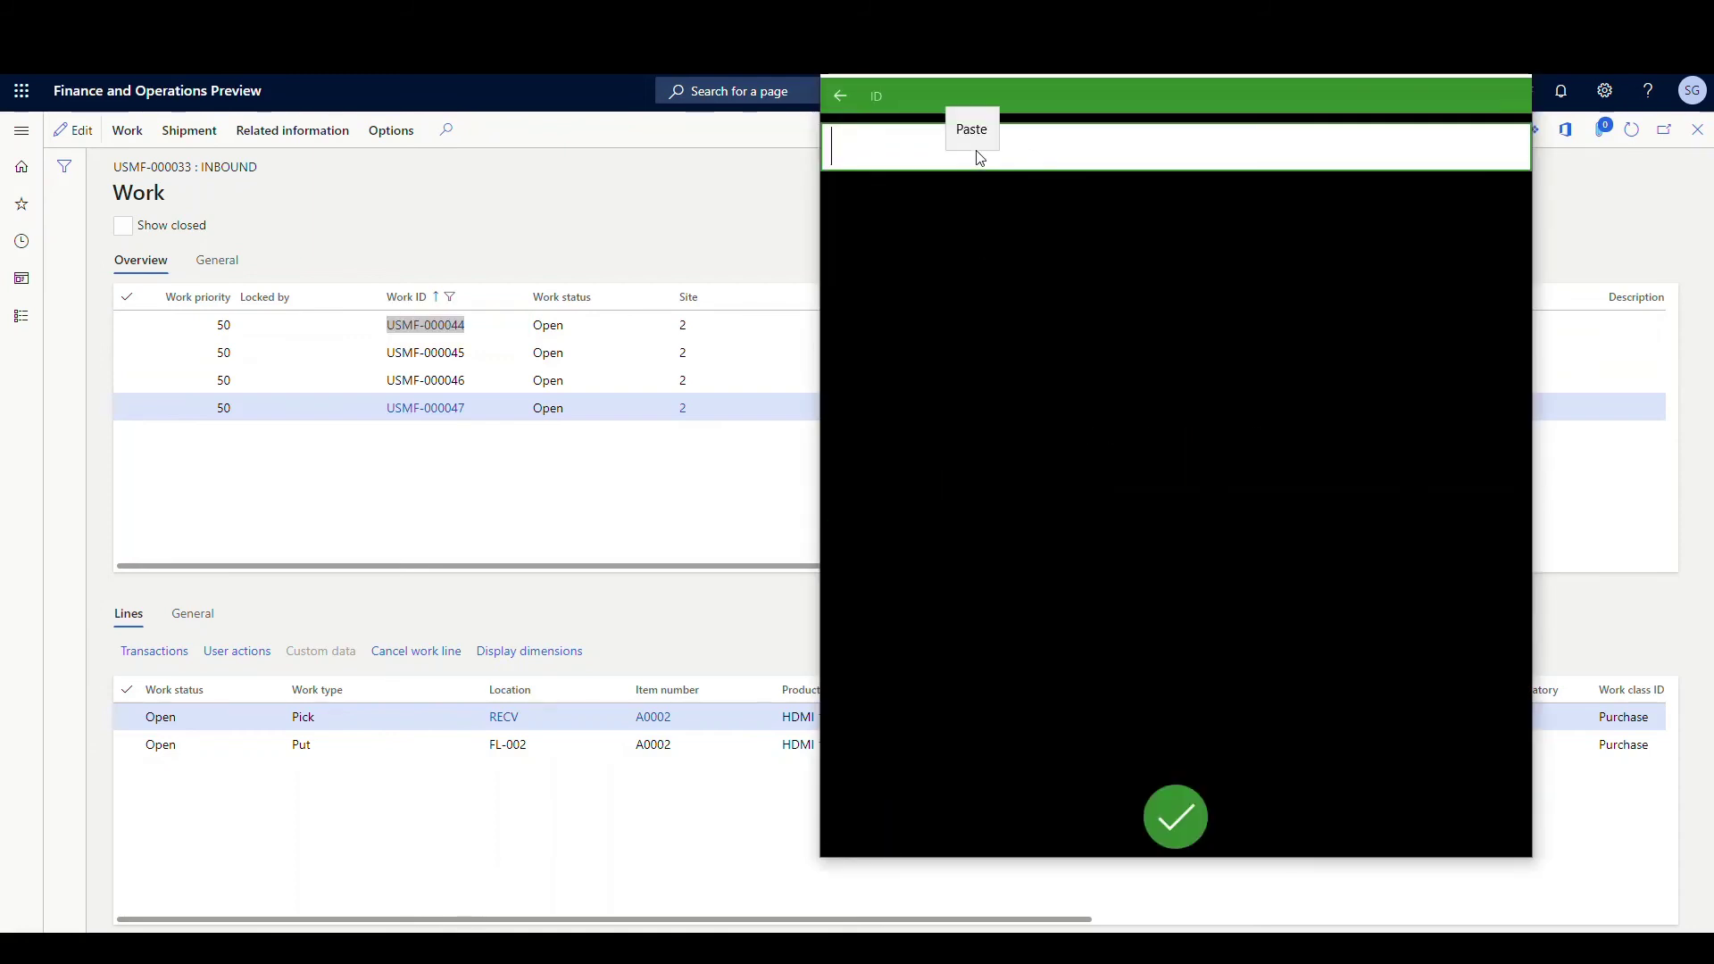
left_click(972, 130)
left_click(1171, 814)
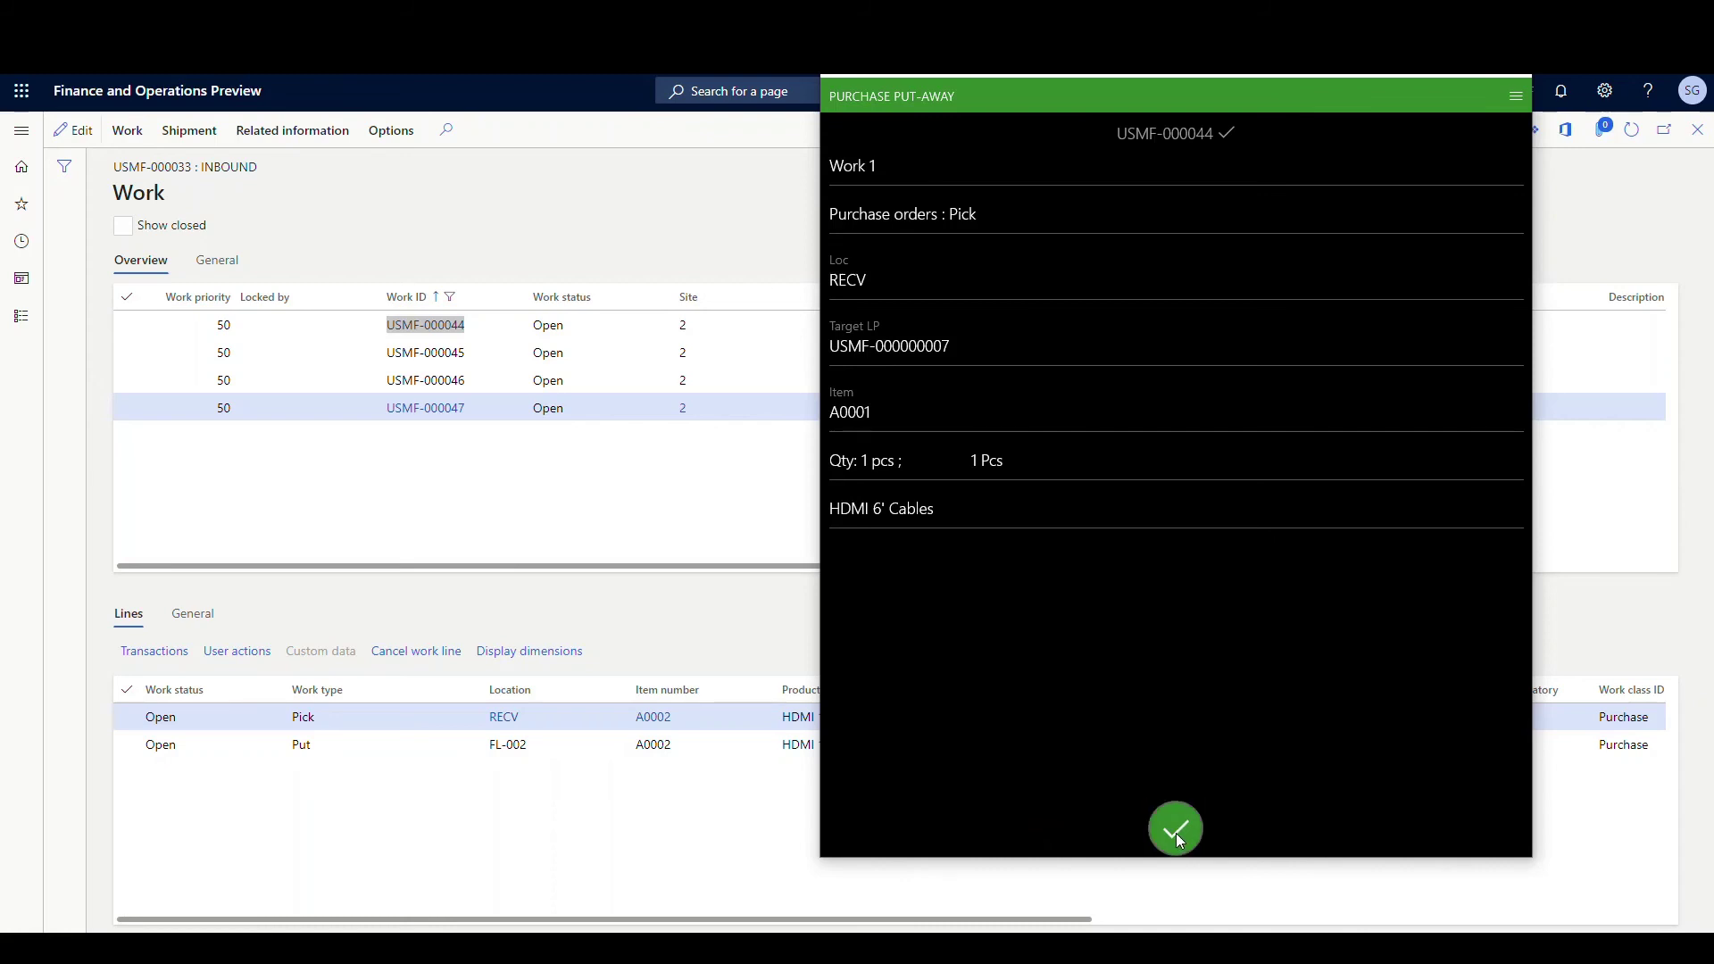
Add work USMF-000044 to the group, then enter and add work USMF-000045.
left_click(1177, 835)
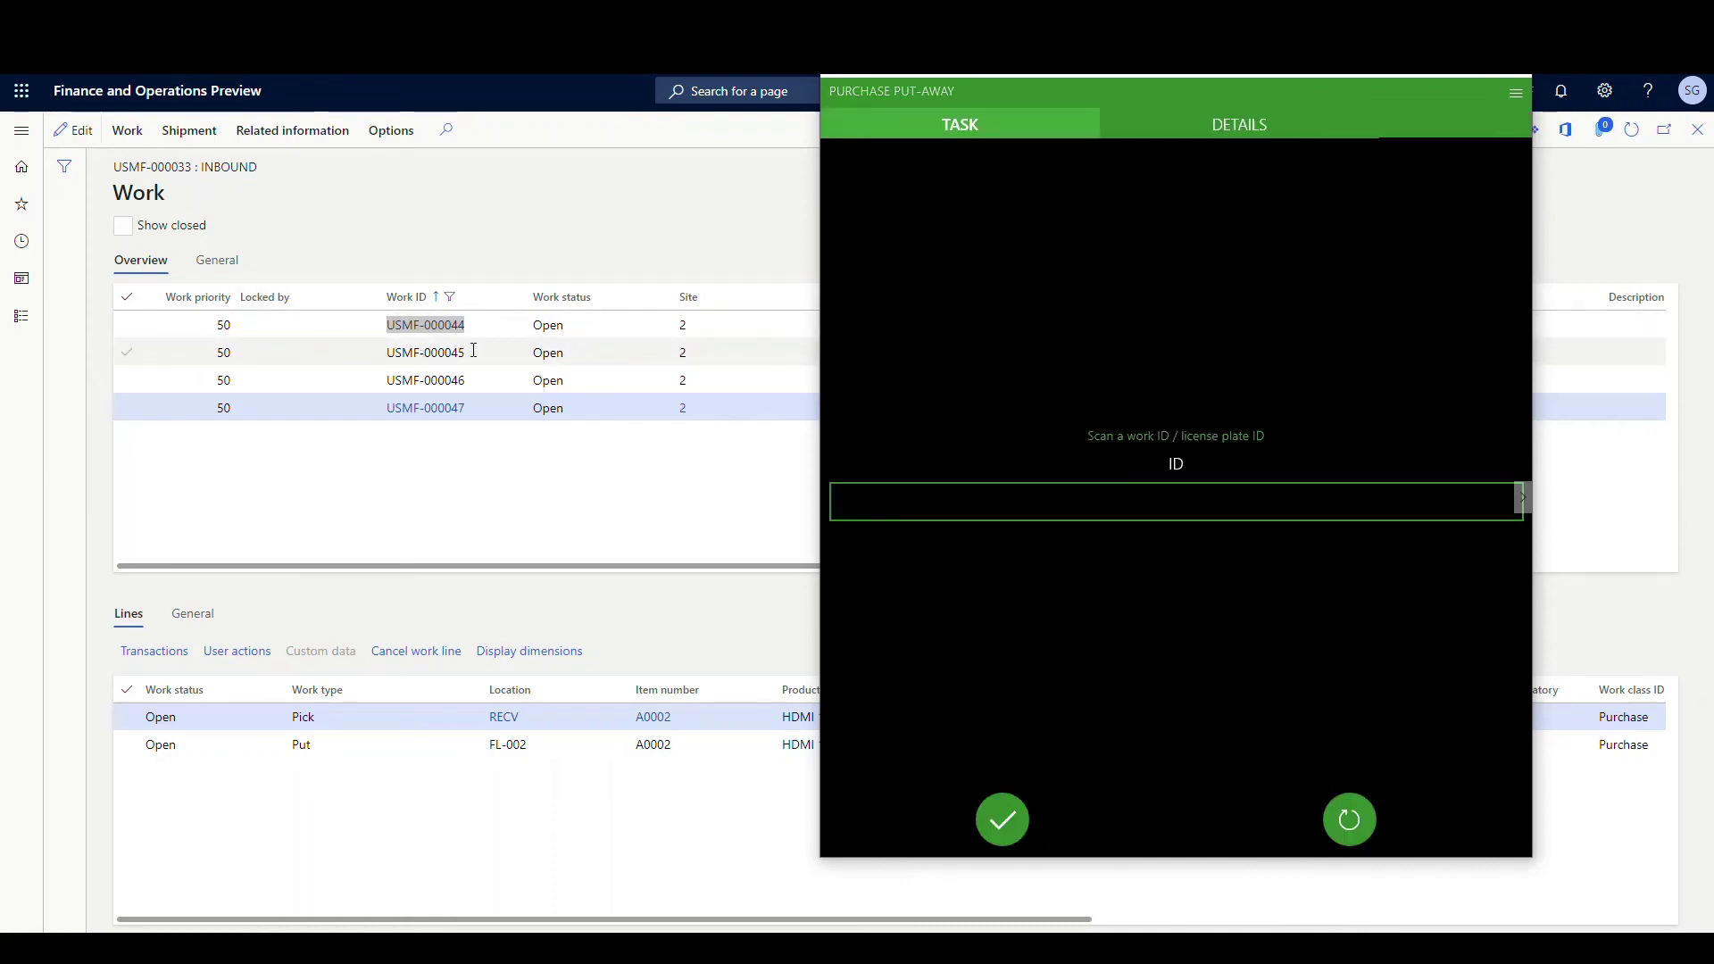
left_click_drag(474, 350, 388, 348)
right_click(410, 352)
left_click(446, 366)
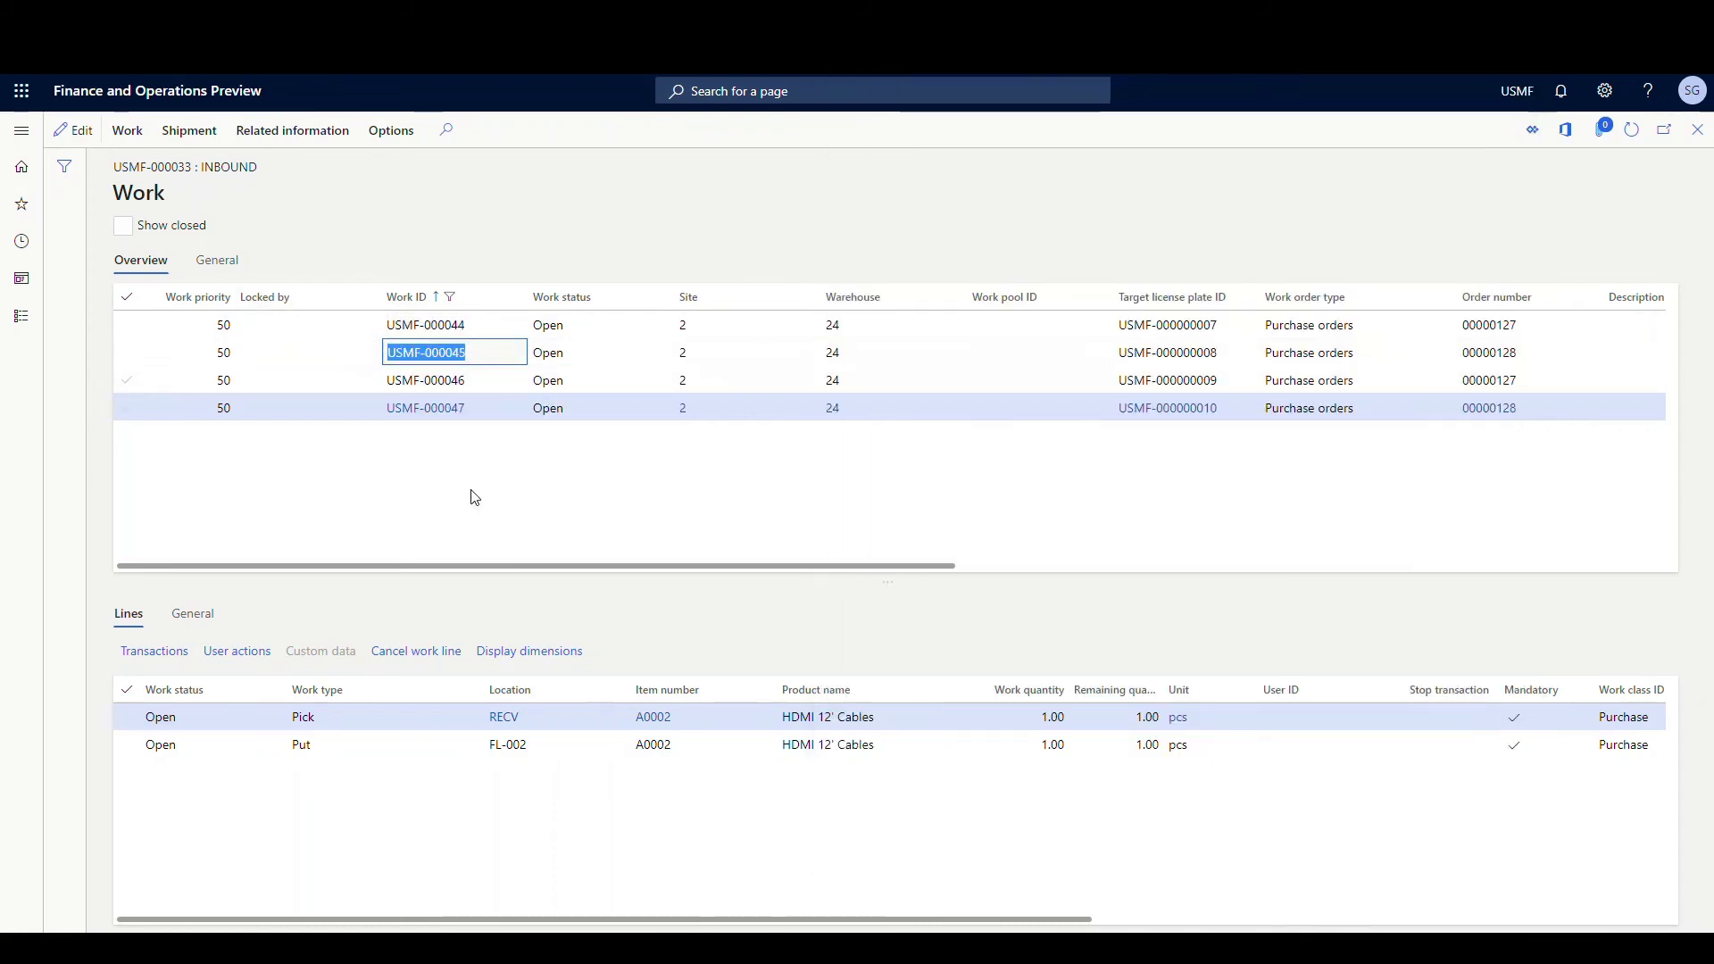
key("alt+Tab")
left_click(1155, 512)
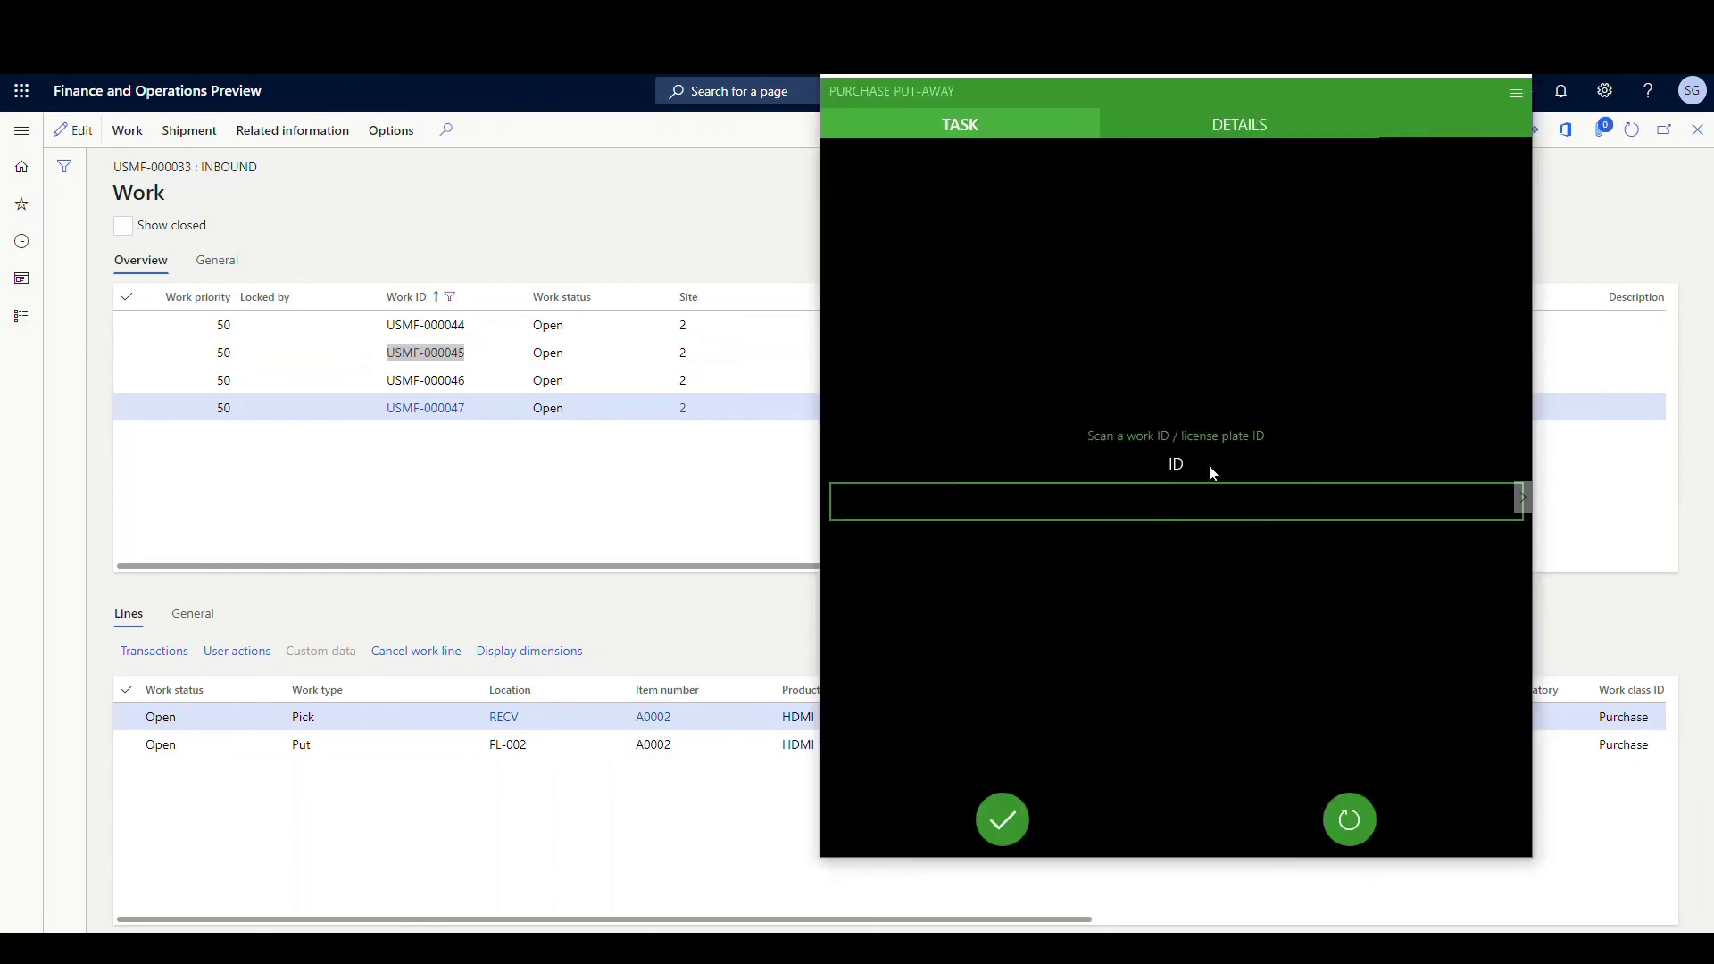
right_click(874, 137)
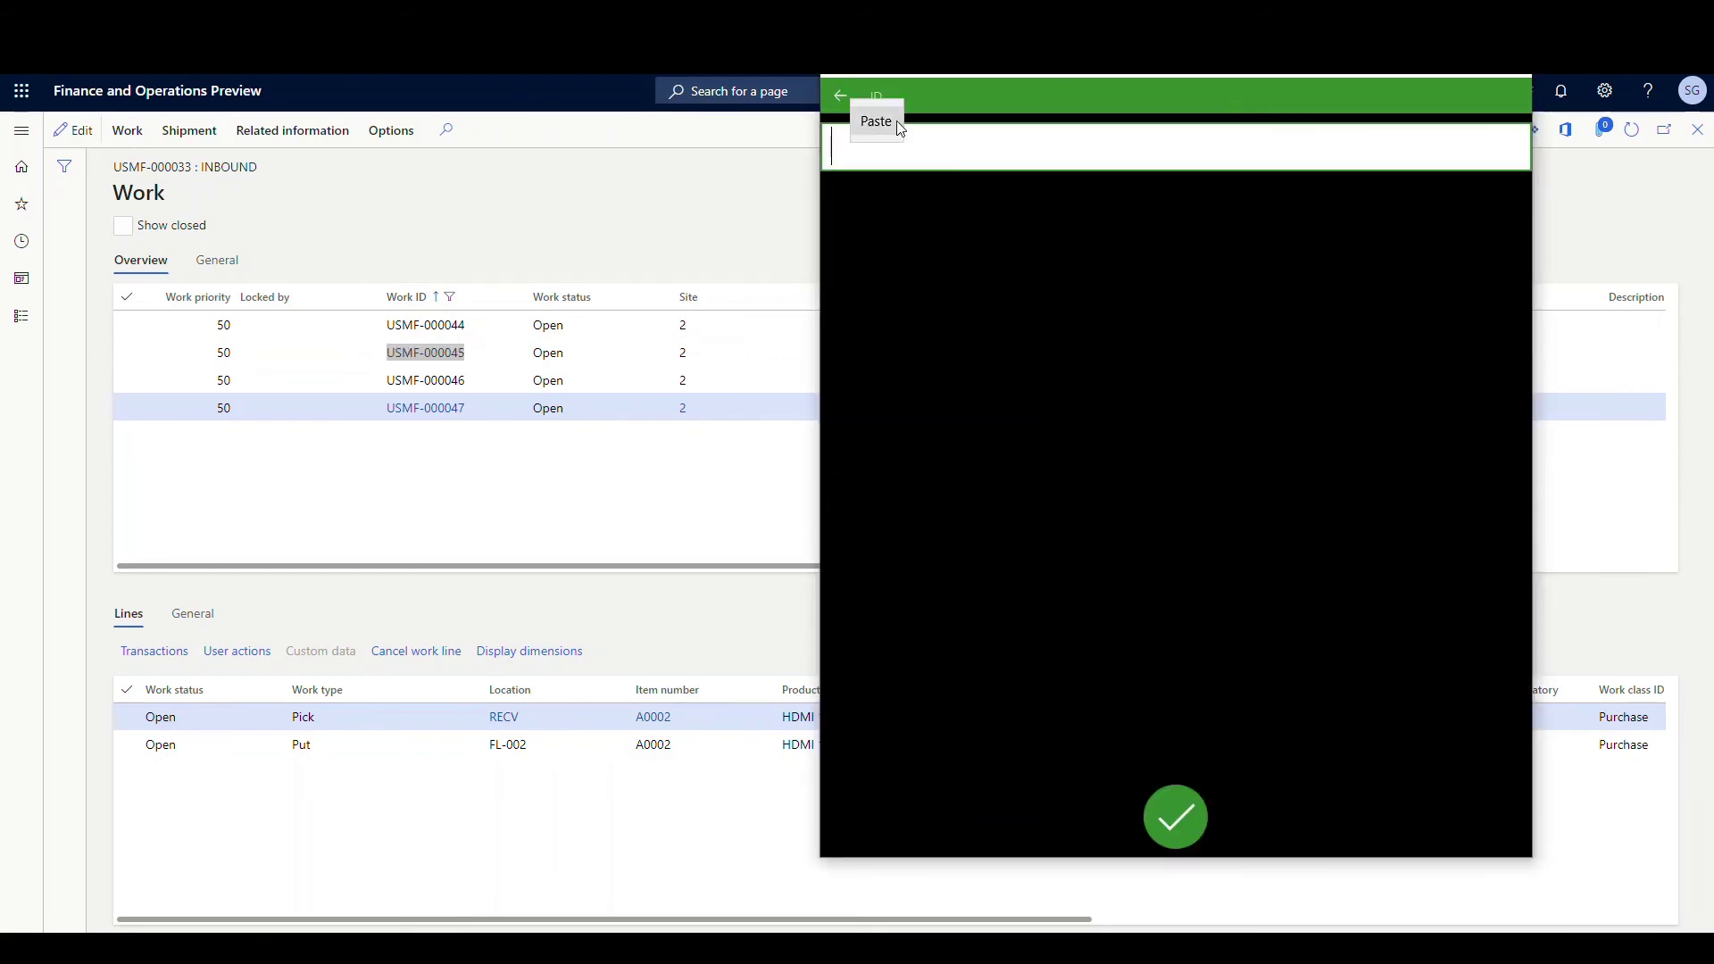
left_click(878, 120)
left_click(1159, 818)
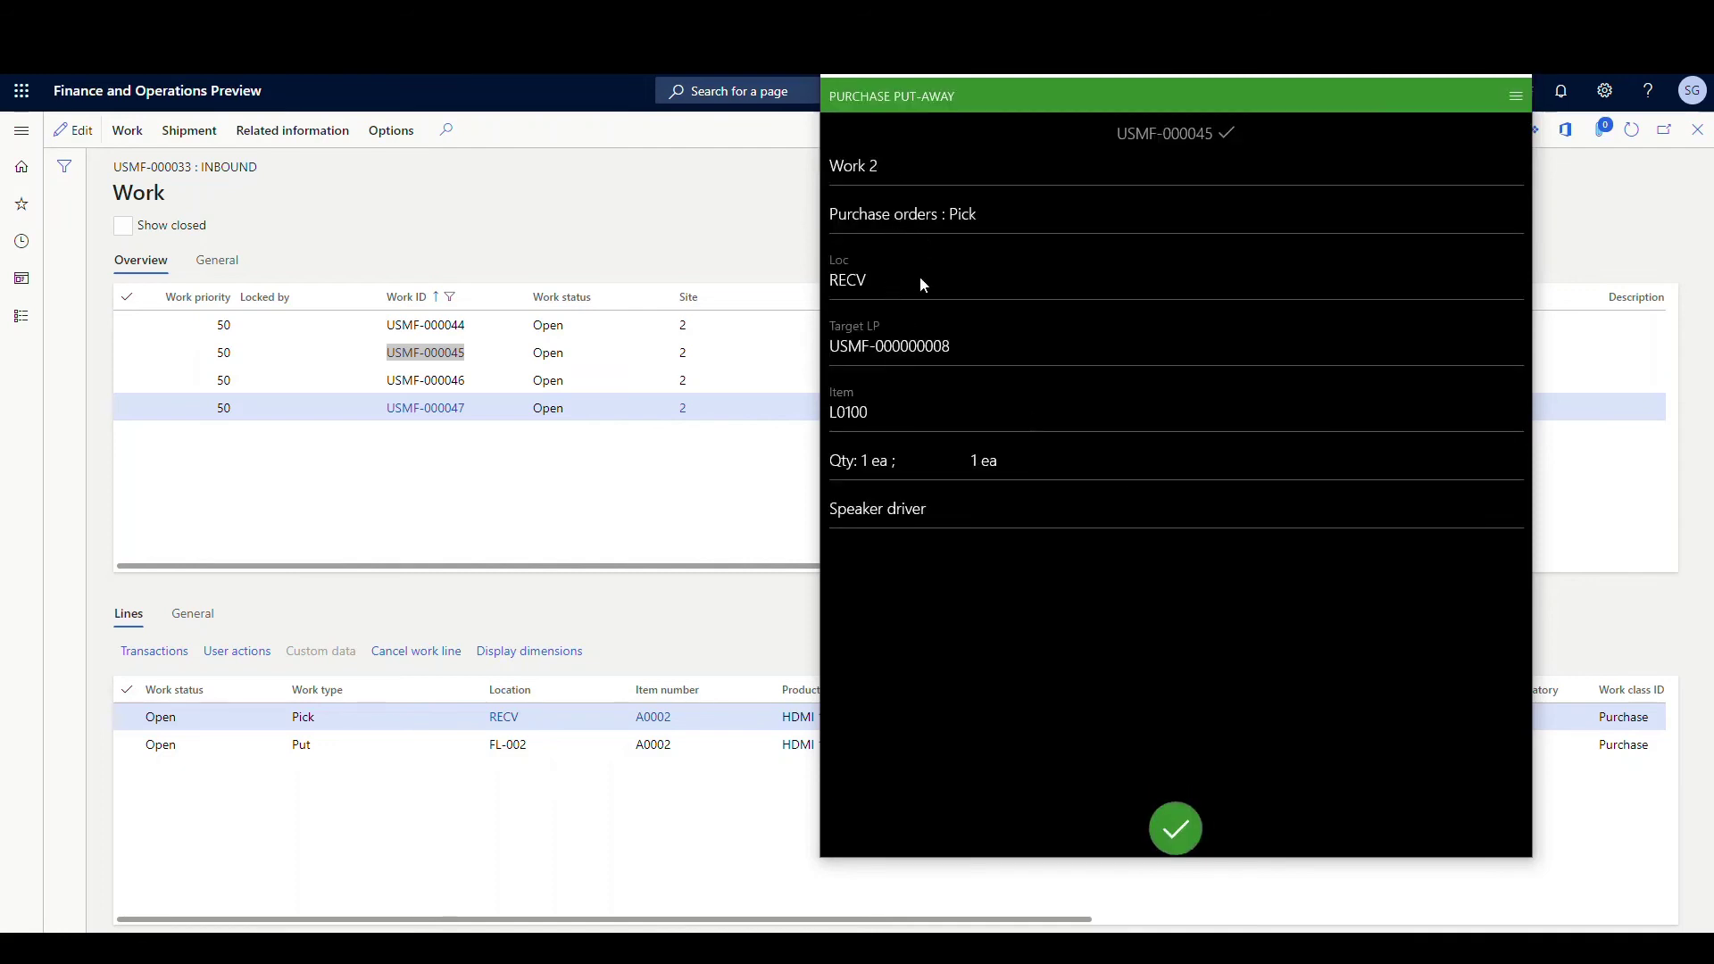
left_click(1174, 814)
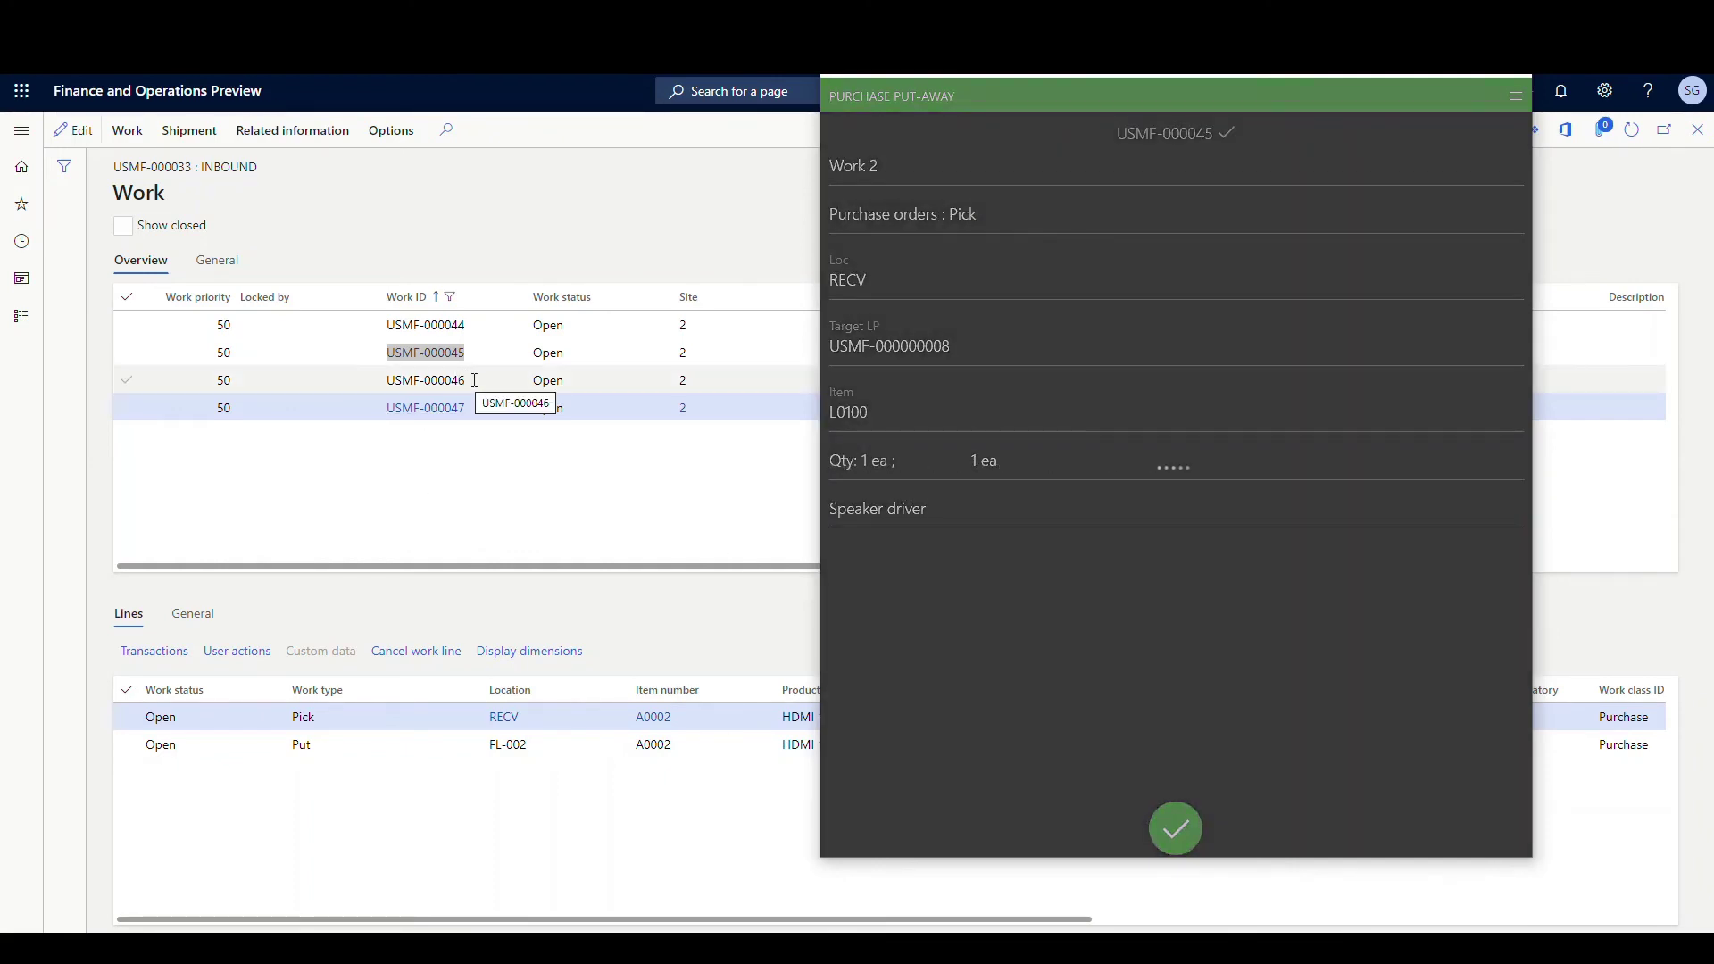
Copy work ID USMF-000046 from the grid and add it to the put-away group.
left_click(475, 381)
left_click_drag(475, 381, 386, 381)
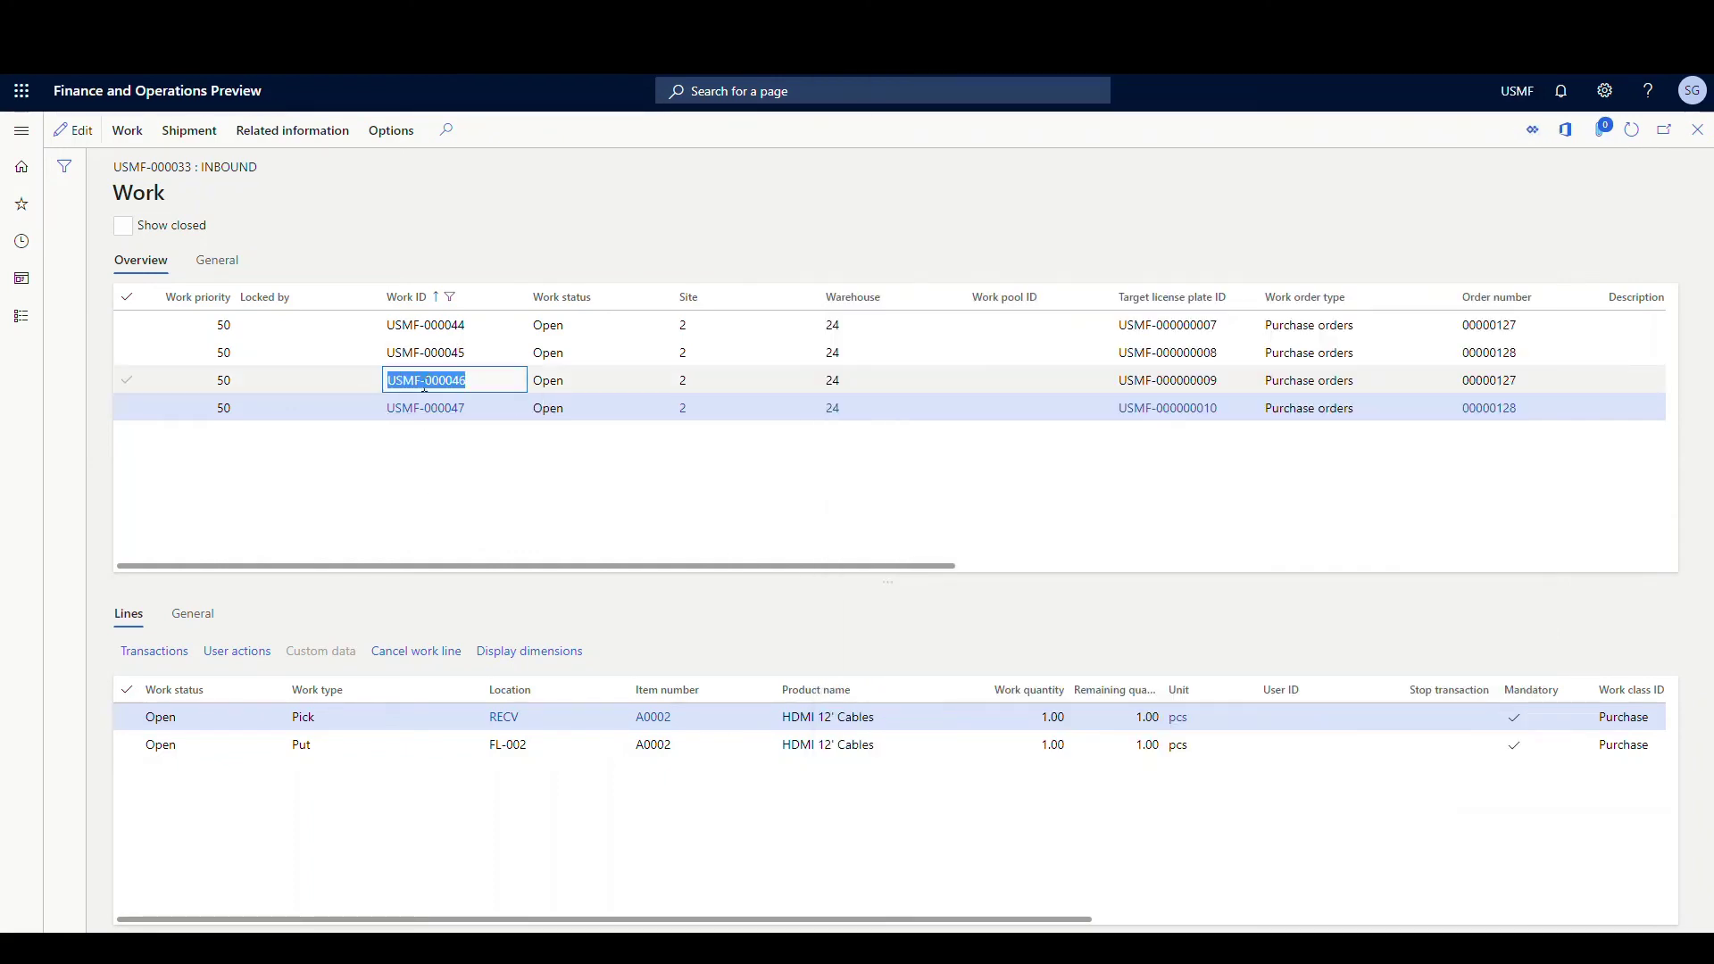
right_click(424, 390)
left_click(475, 401)
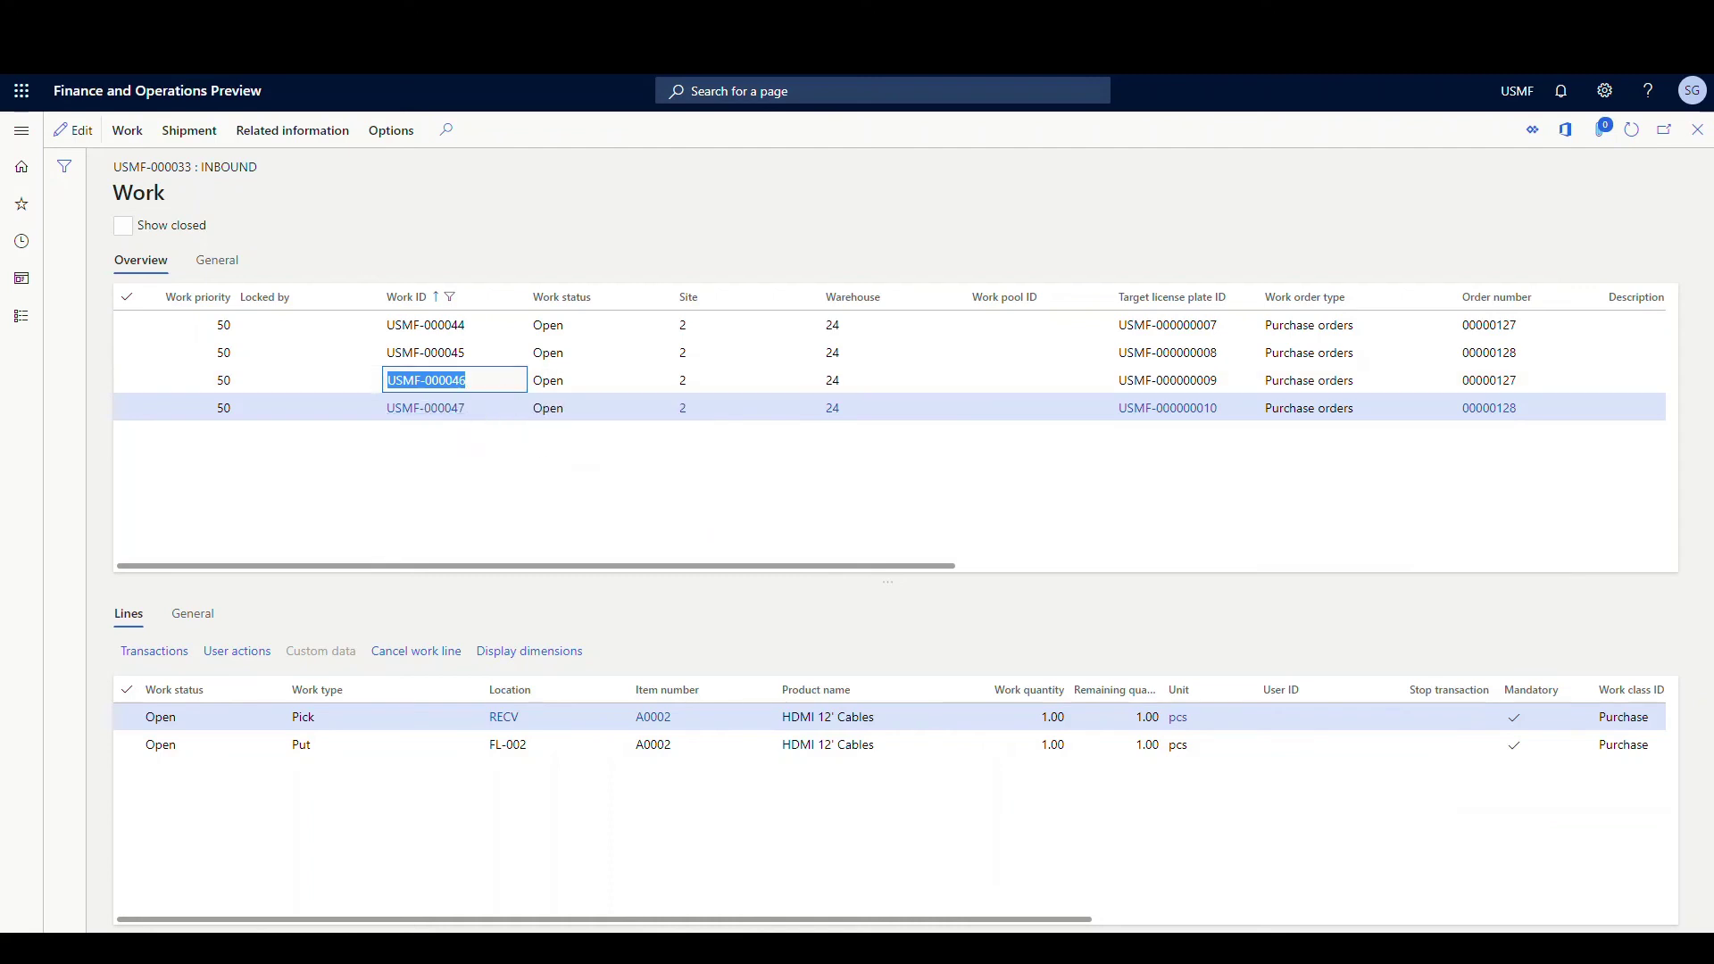
key("alt+Tab")
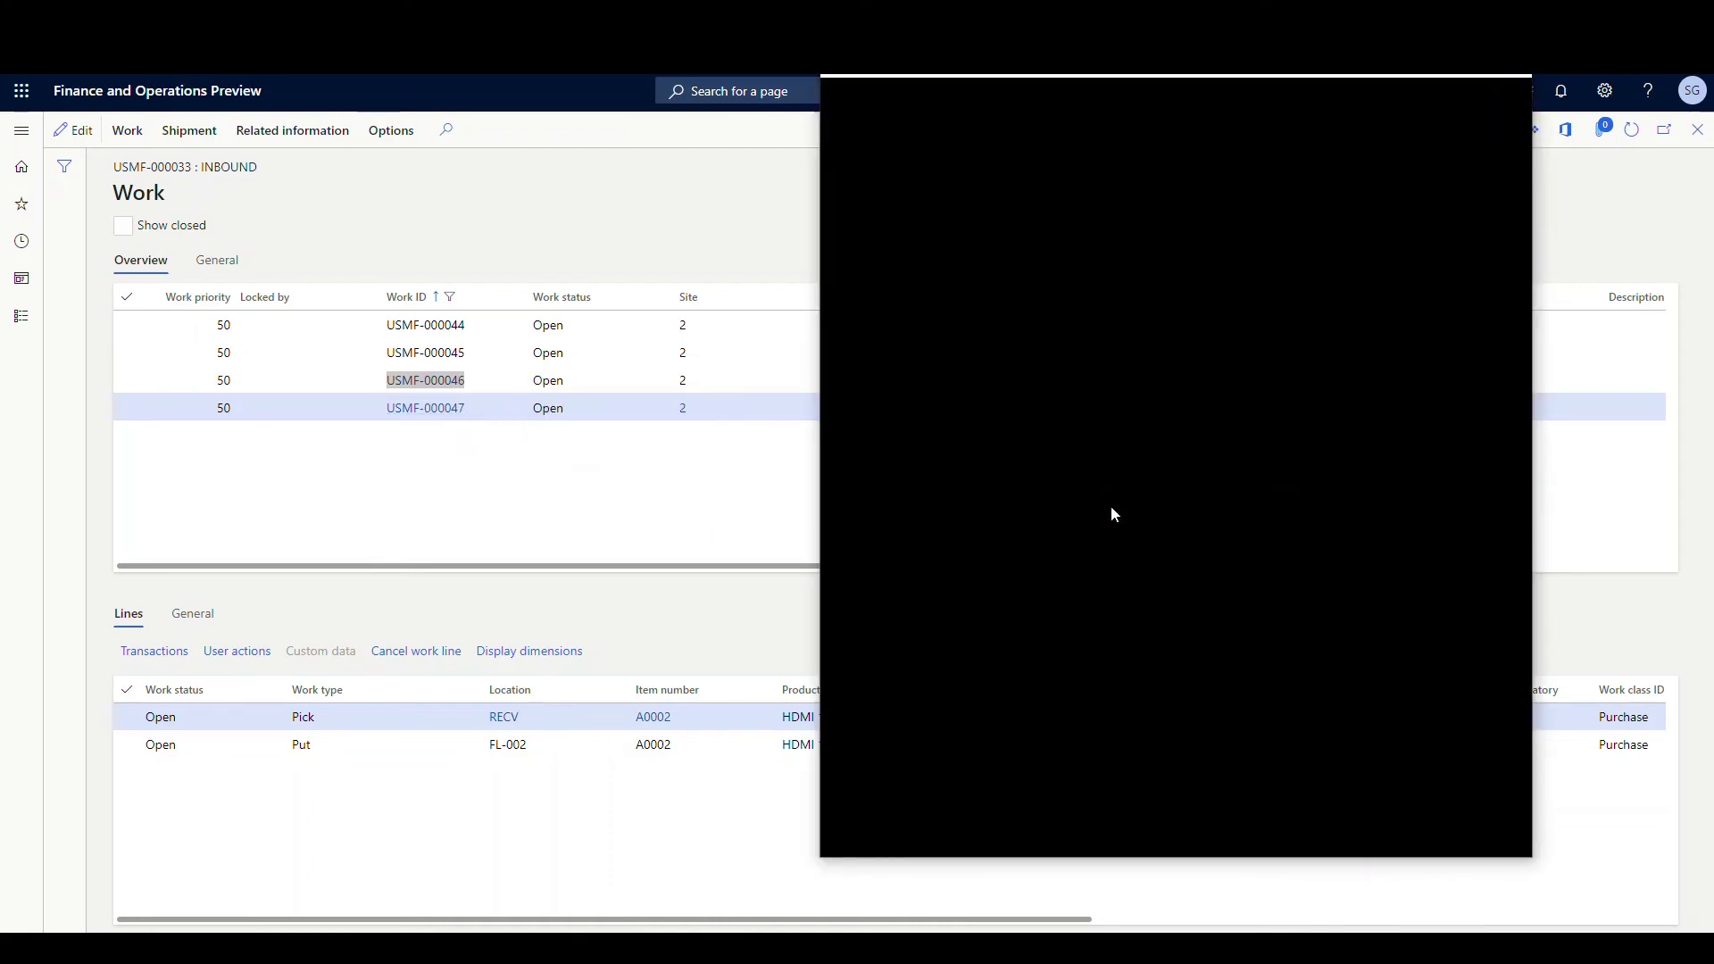
right_click(964, 150)
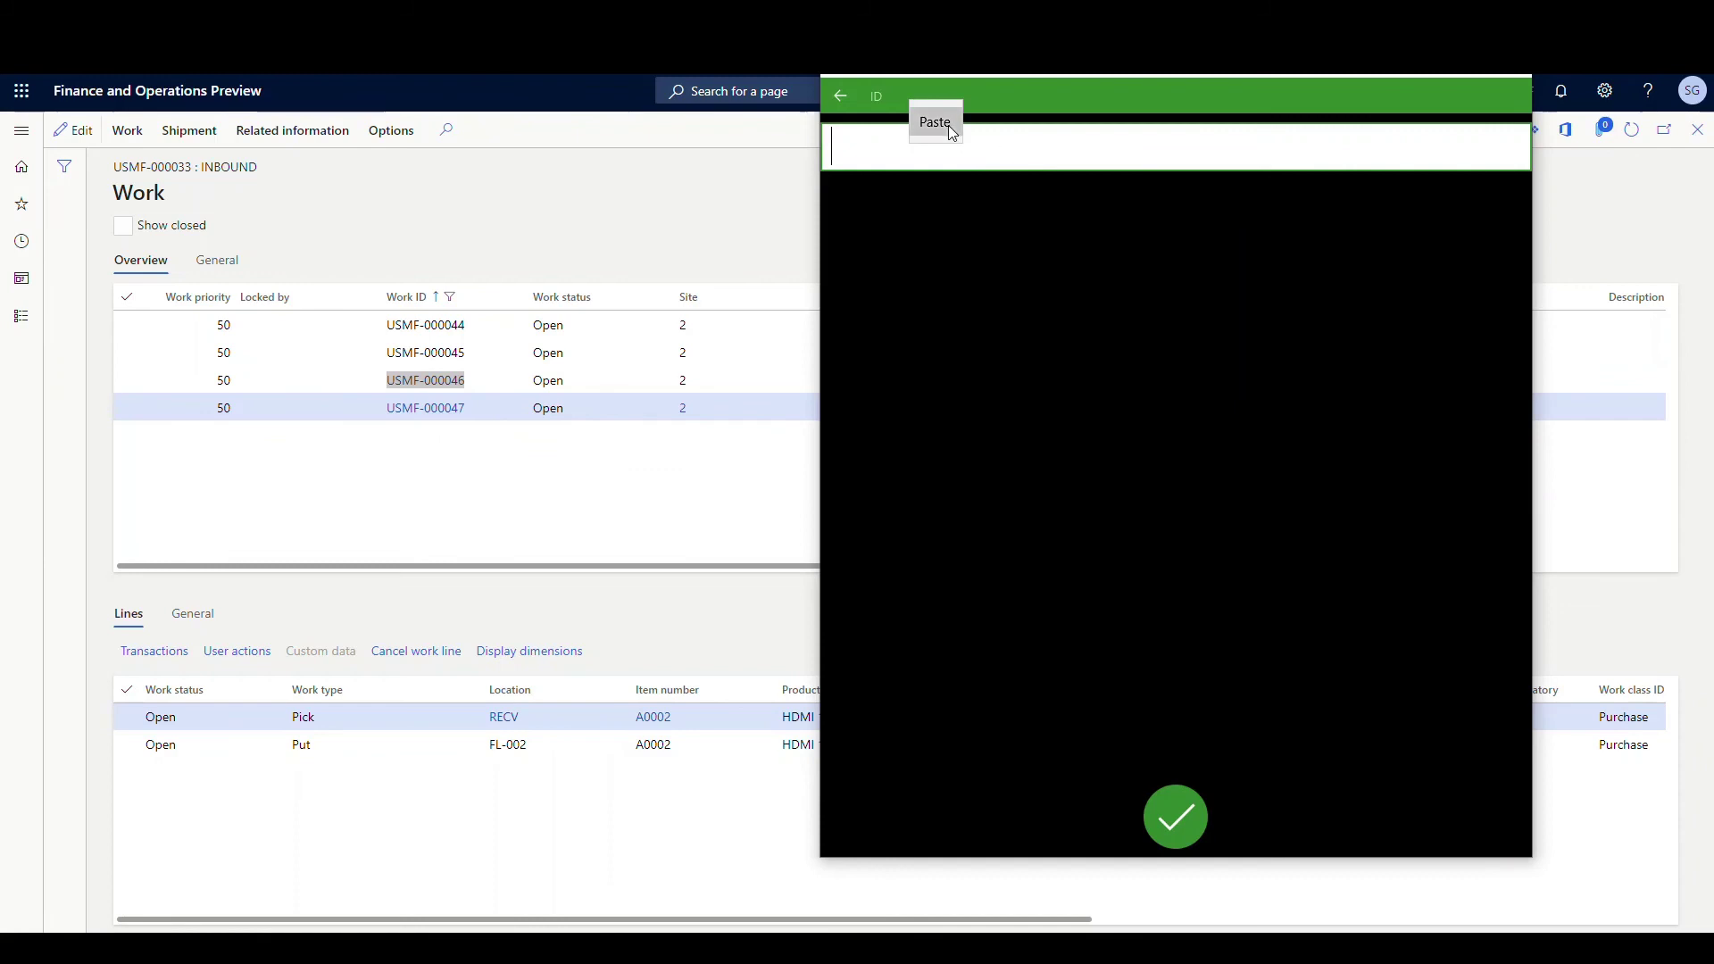
left_click(933, 124)
left_click(1177, 816)
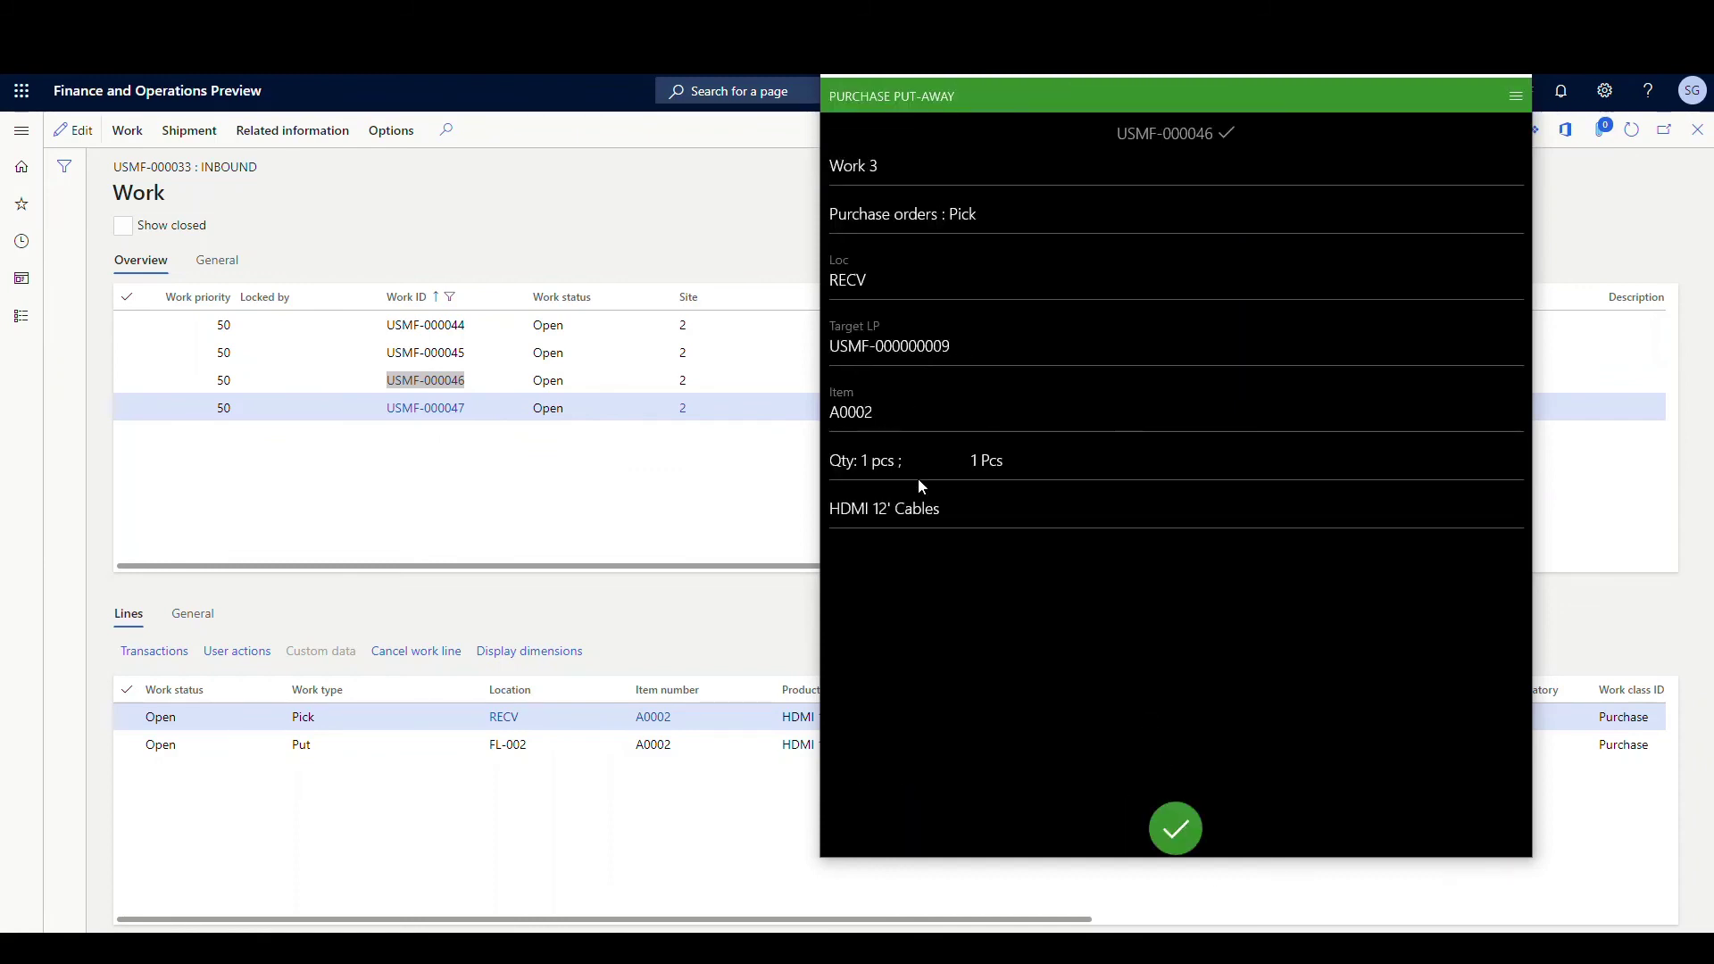
left_click(1178, 839)
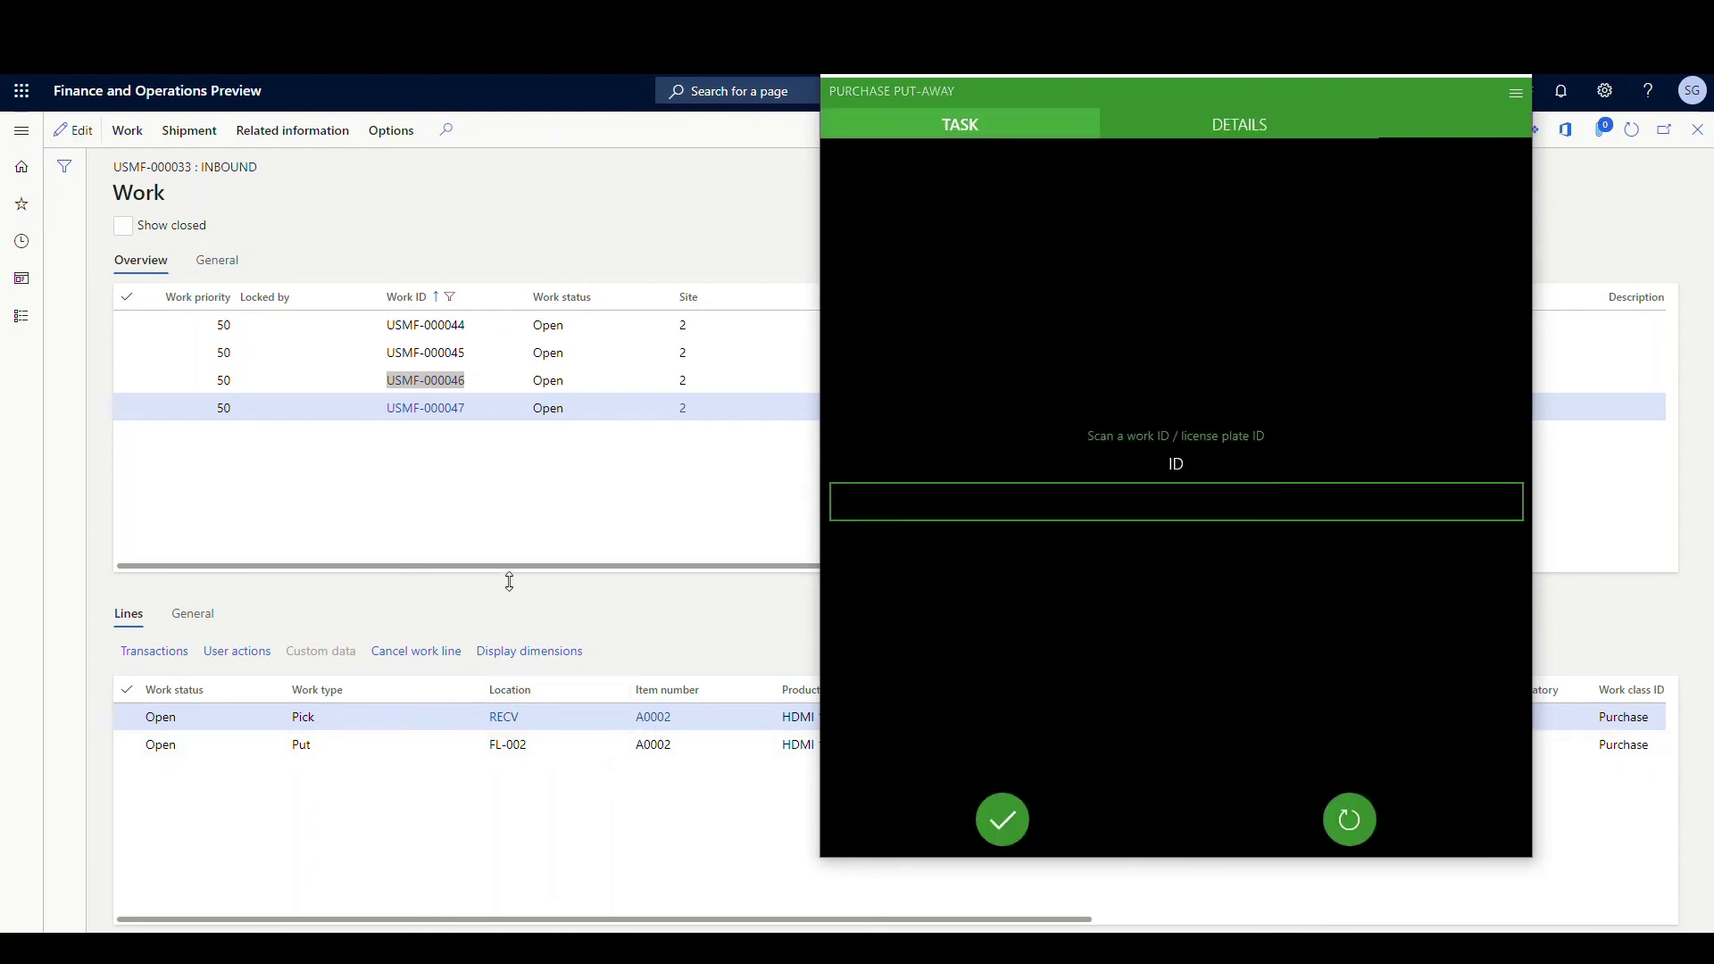
Copy work ID USMF-000047 from the grid and add it to the put-away group.
left_click(472, 422)
left_click(410, 412)
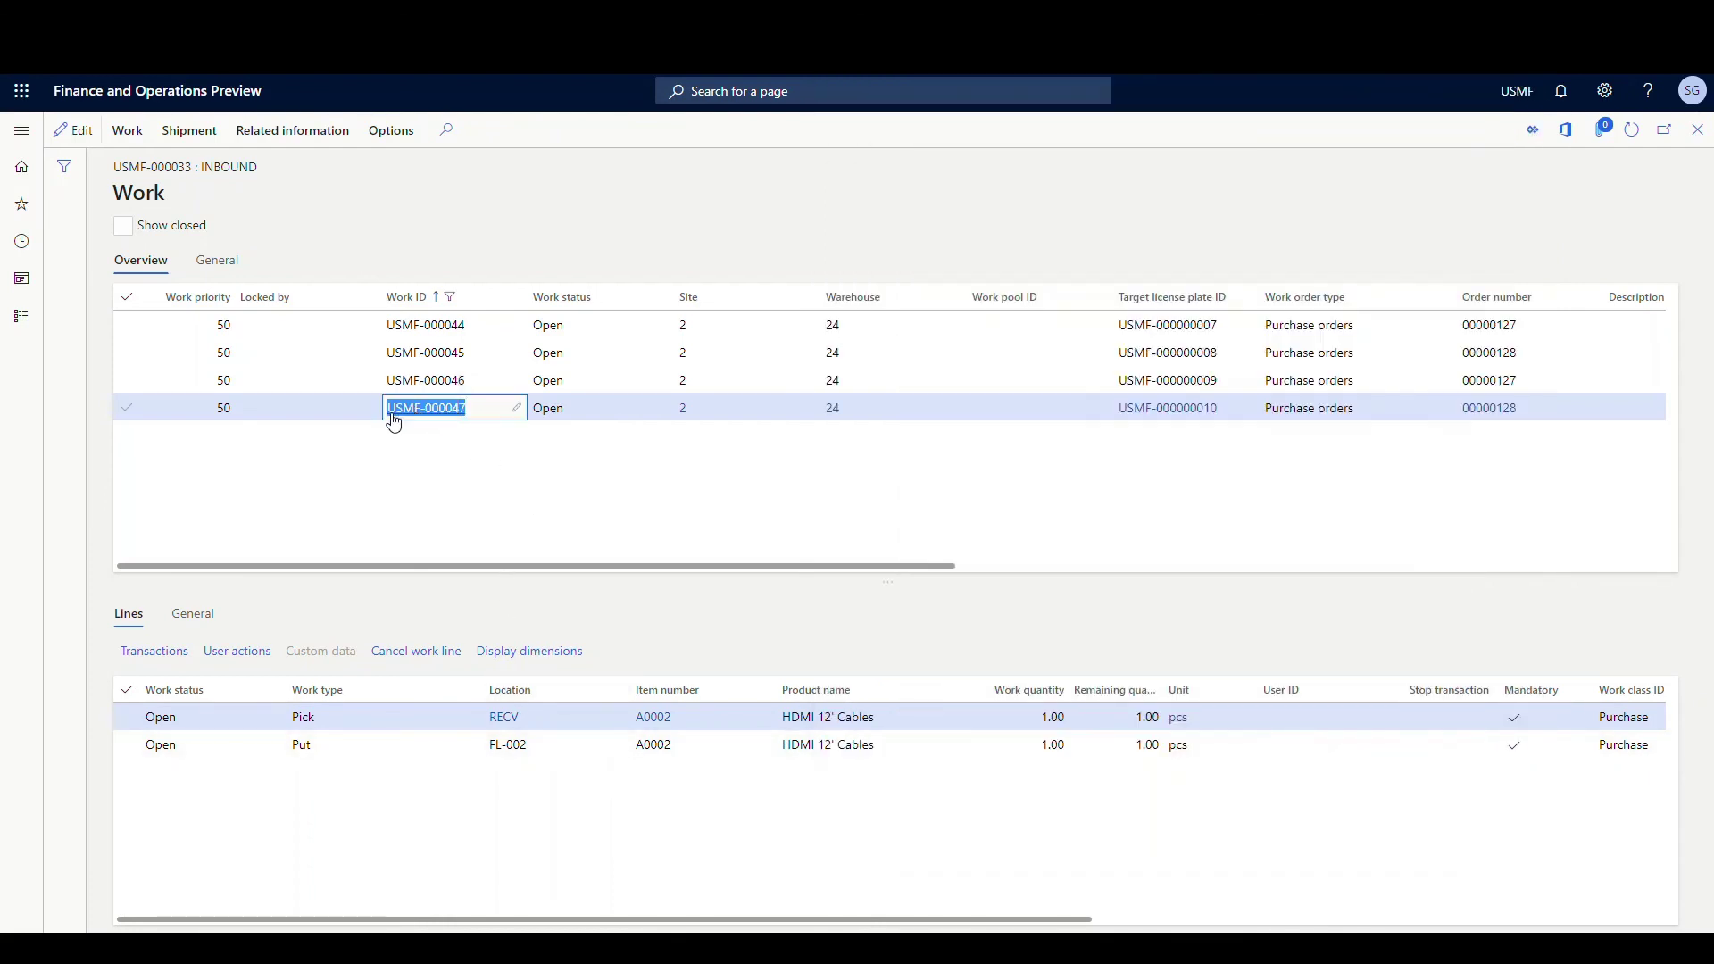
right_click(409, 414)
left_click(465, 425)
key("alt+Tab")
left_click(1006, 508)
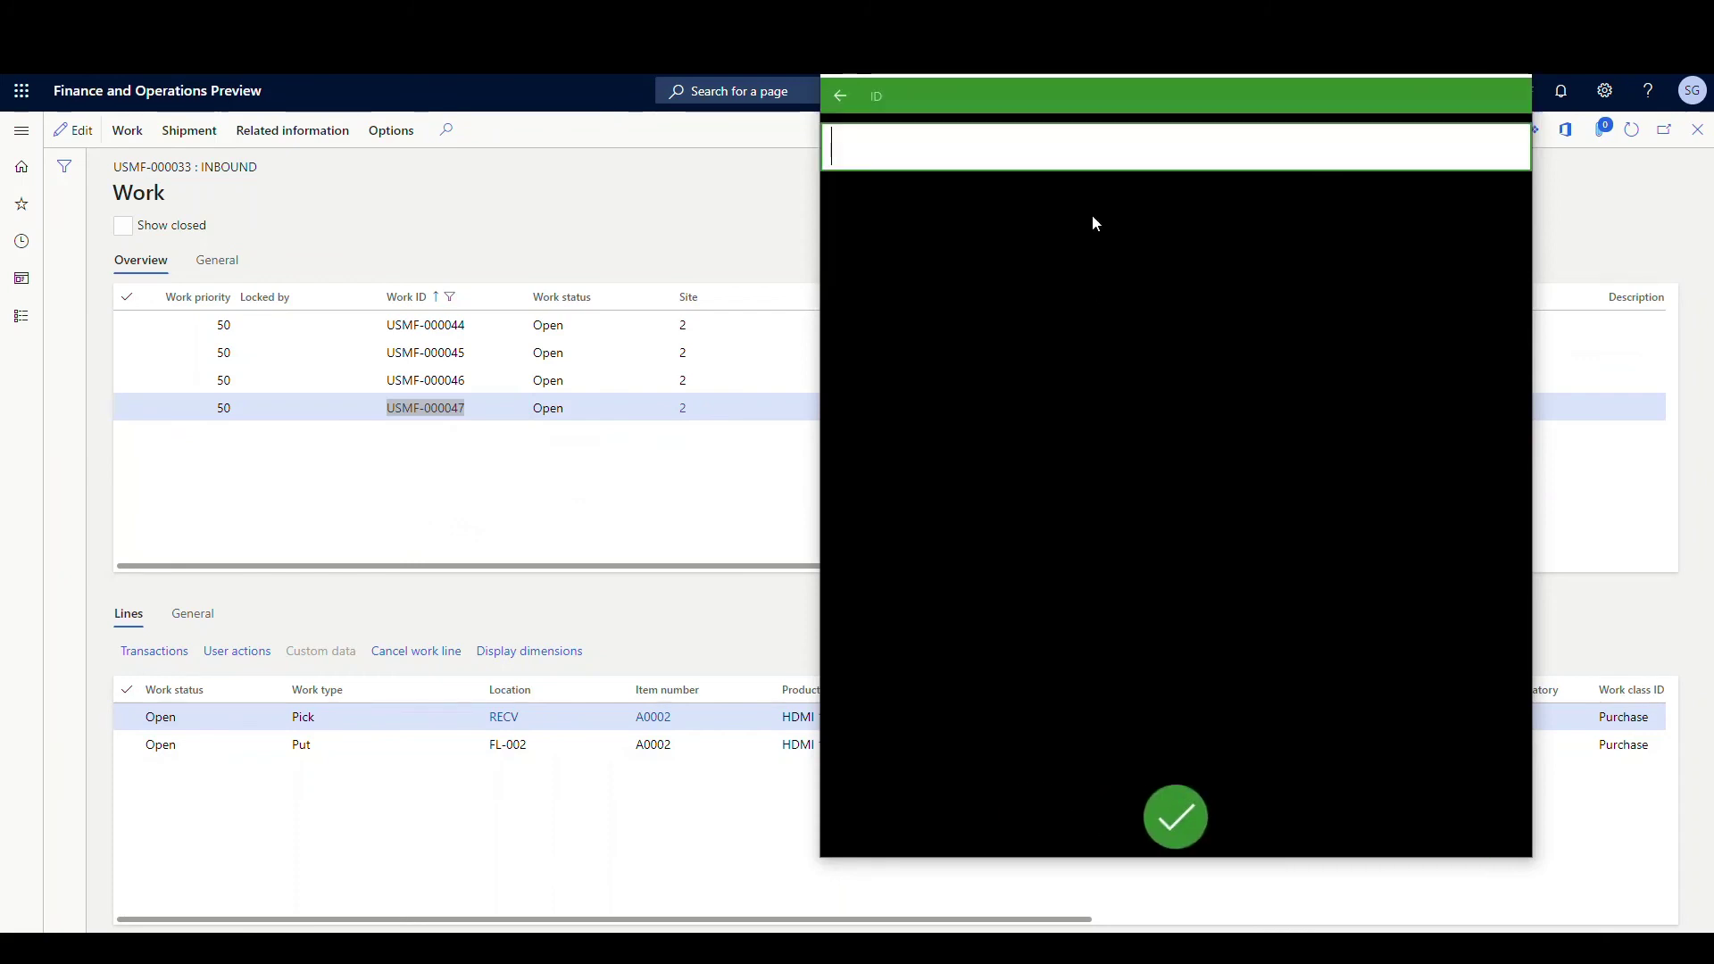
right_click(1020, 170)
left_click(1007, 141)
left_click(1176, 816)
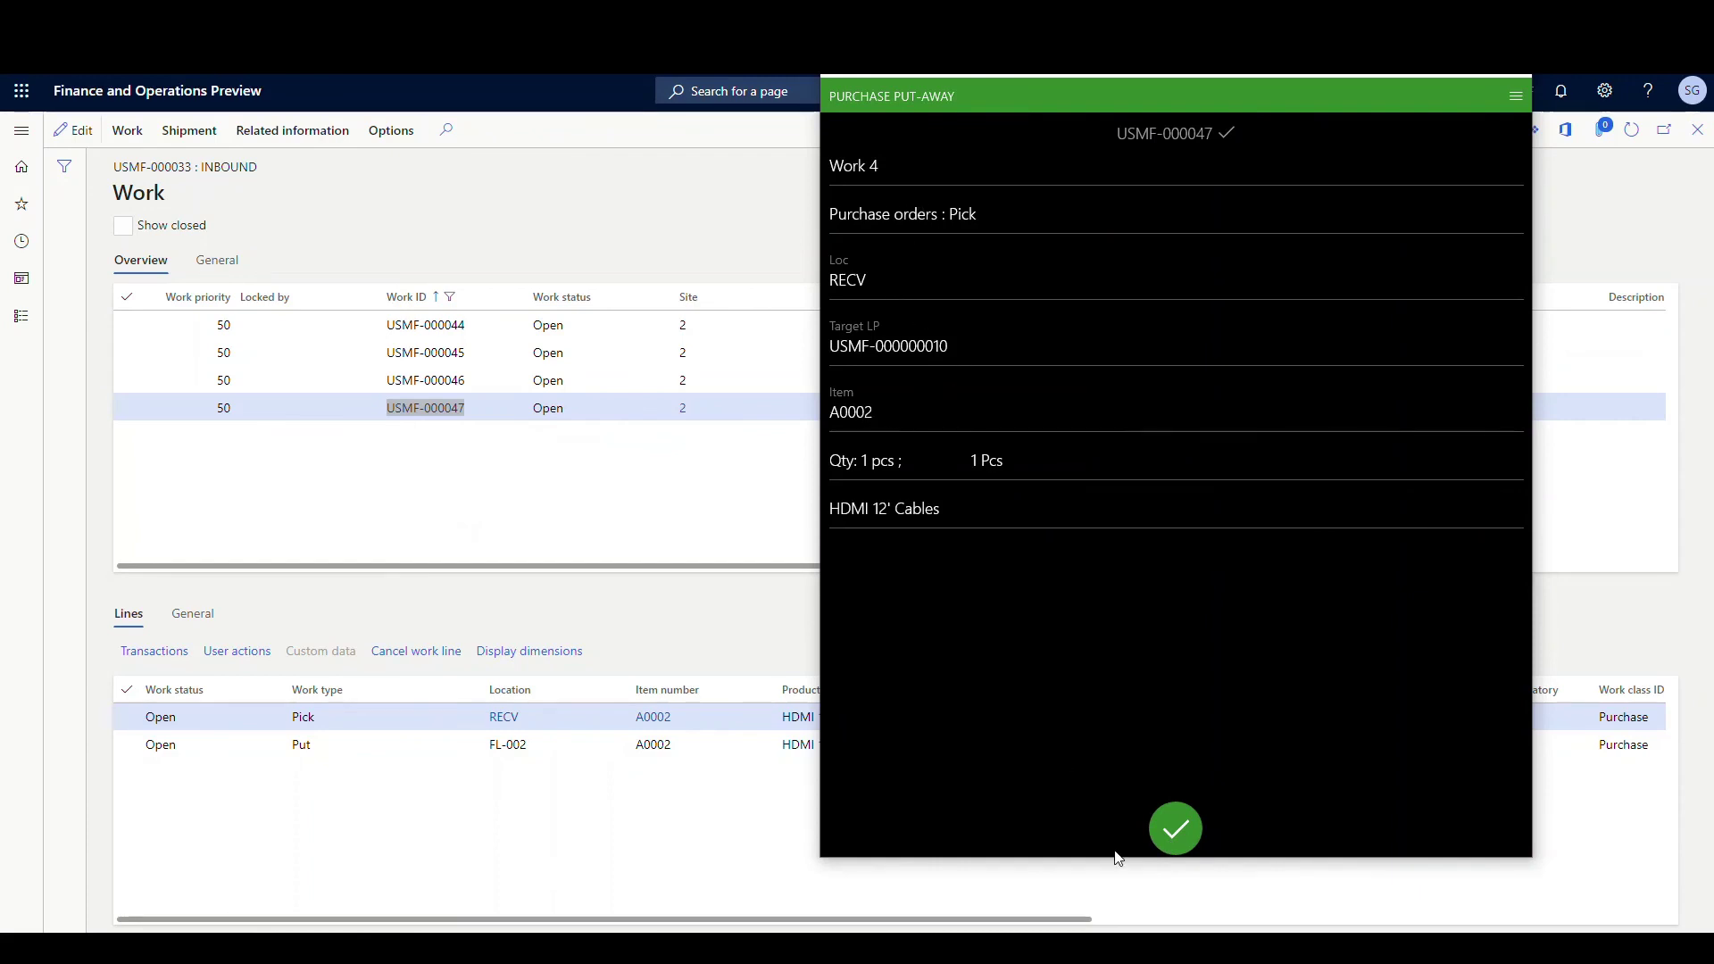
left_click(1175, 830)
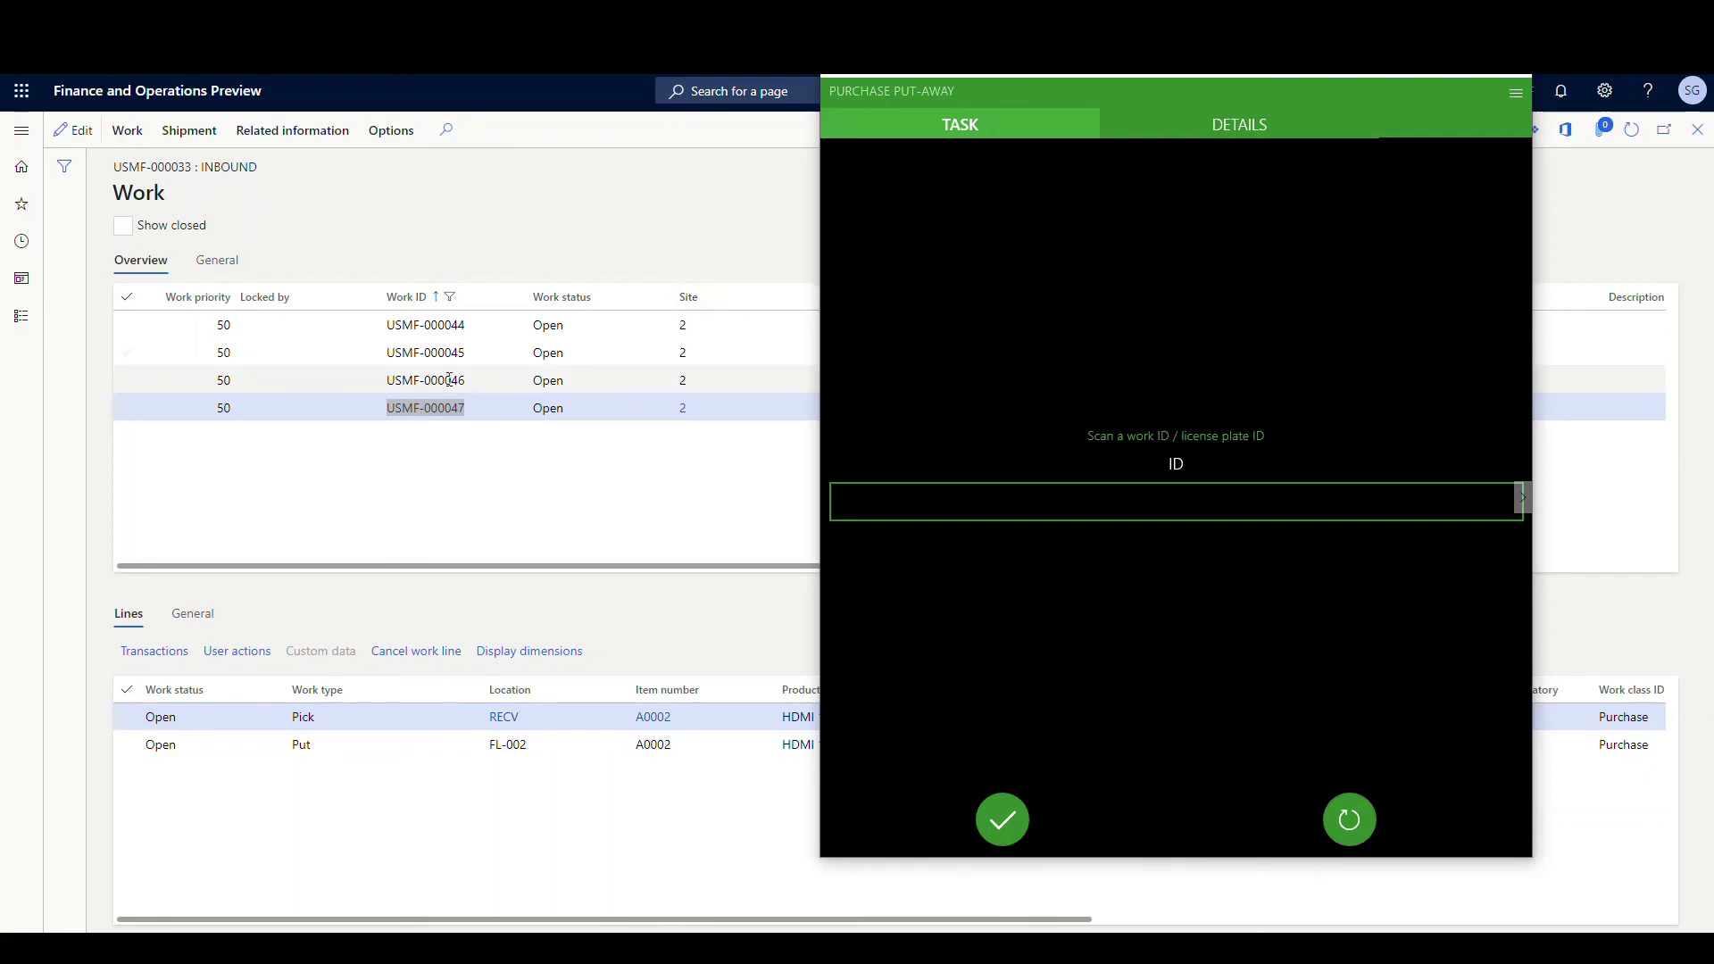
Finish grouping and confirm each put to FL-002, FL-003 and FL-001 until Work Completed.
left_click(1350, 821)
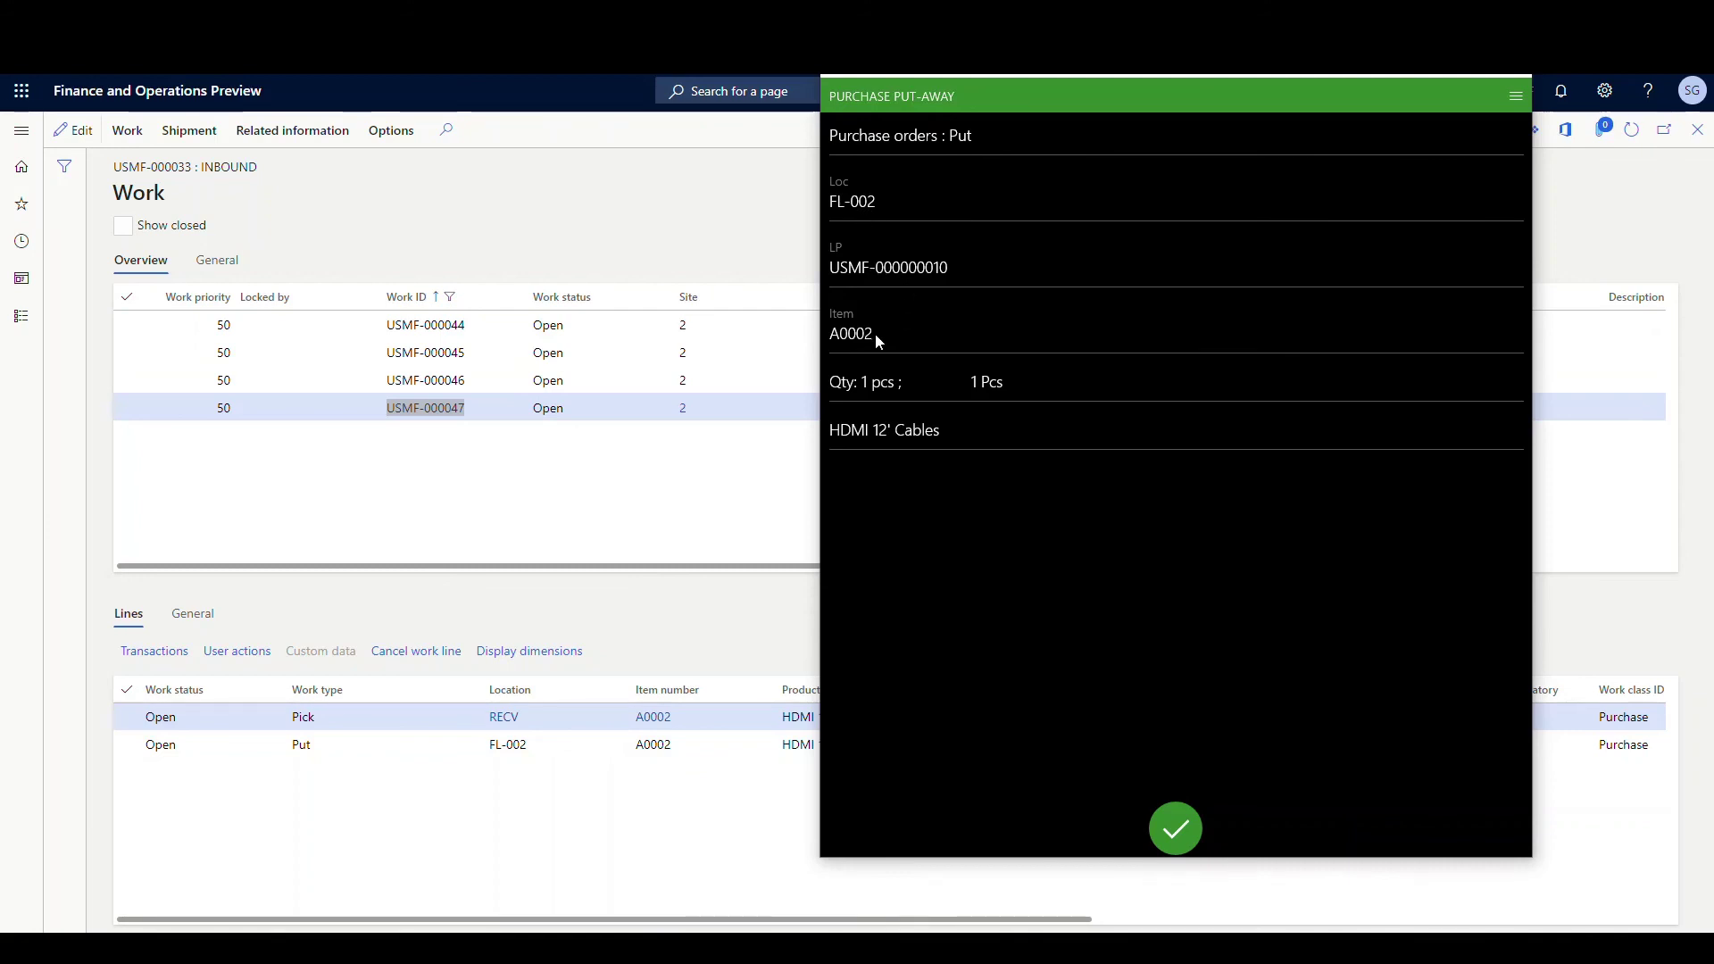
left_click(1175, 835)
left_click(1188, 841)
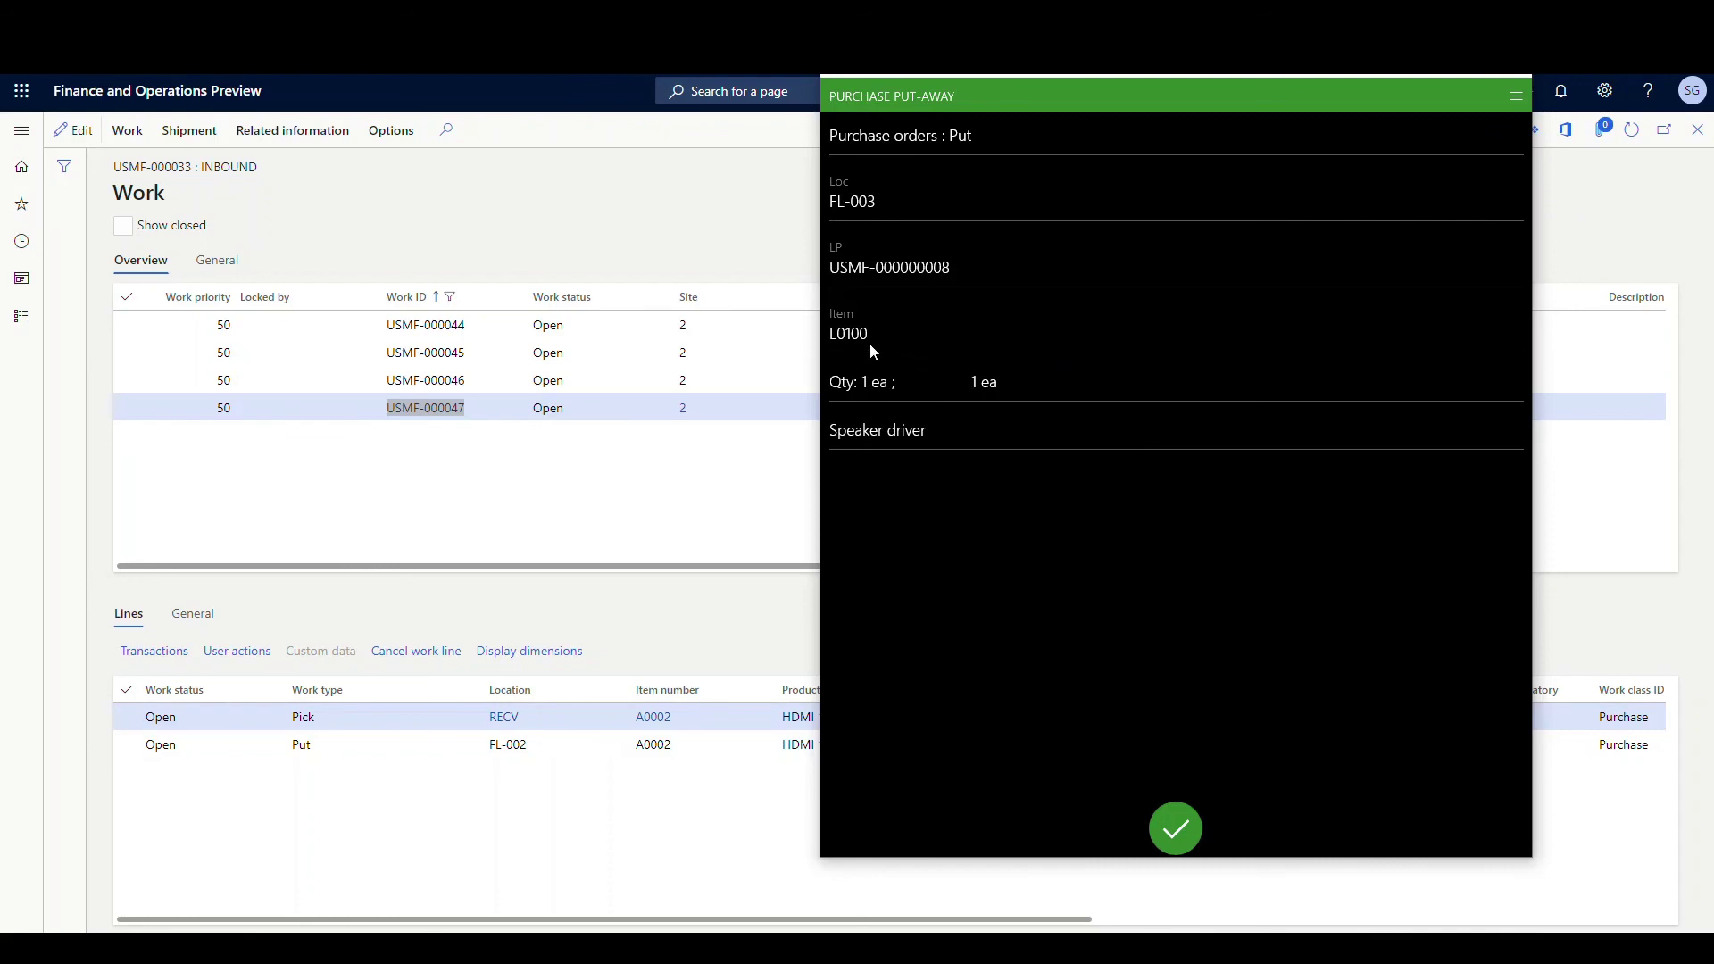
left_click(1171, 822)
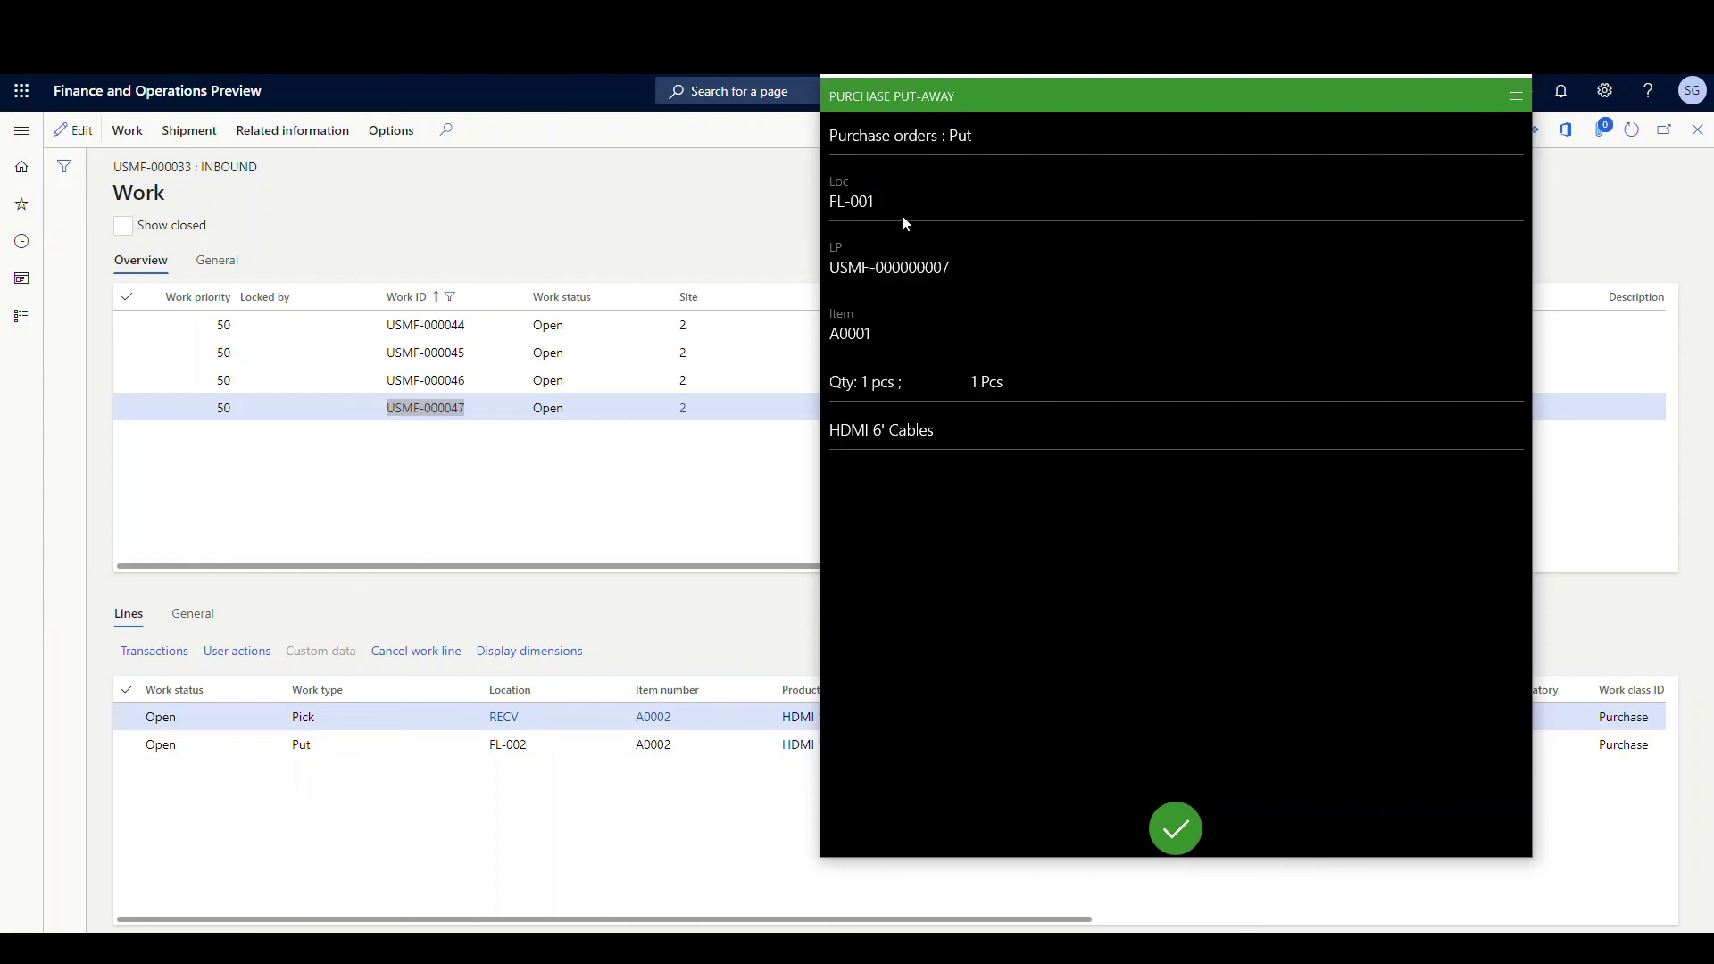
left_click(1177, 830)
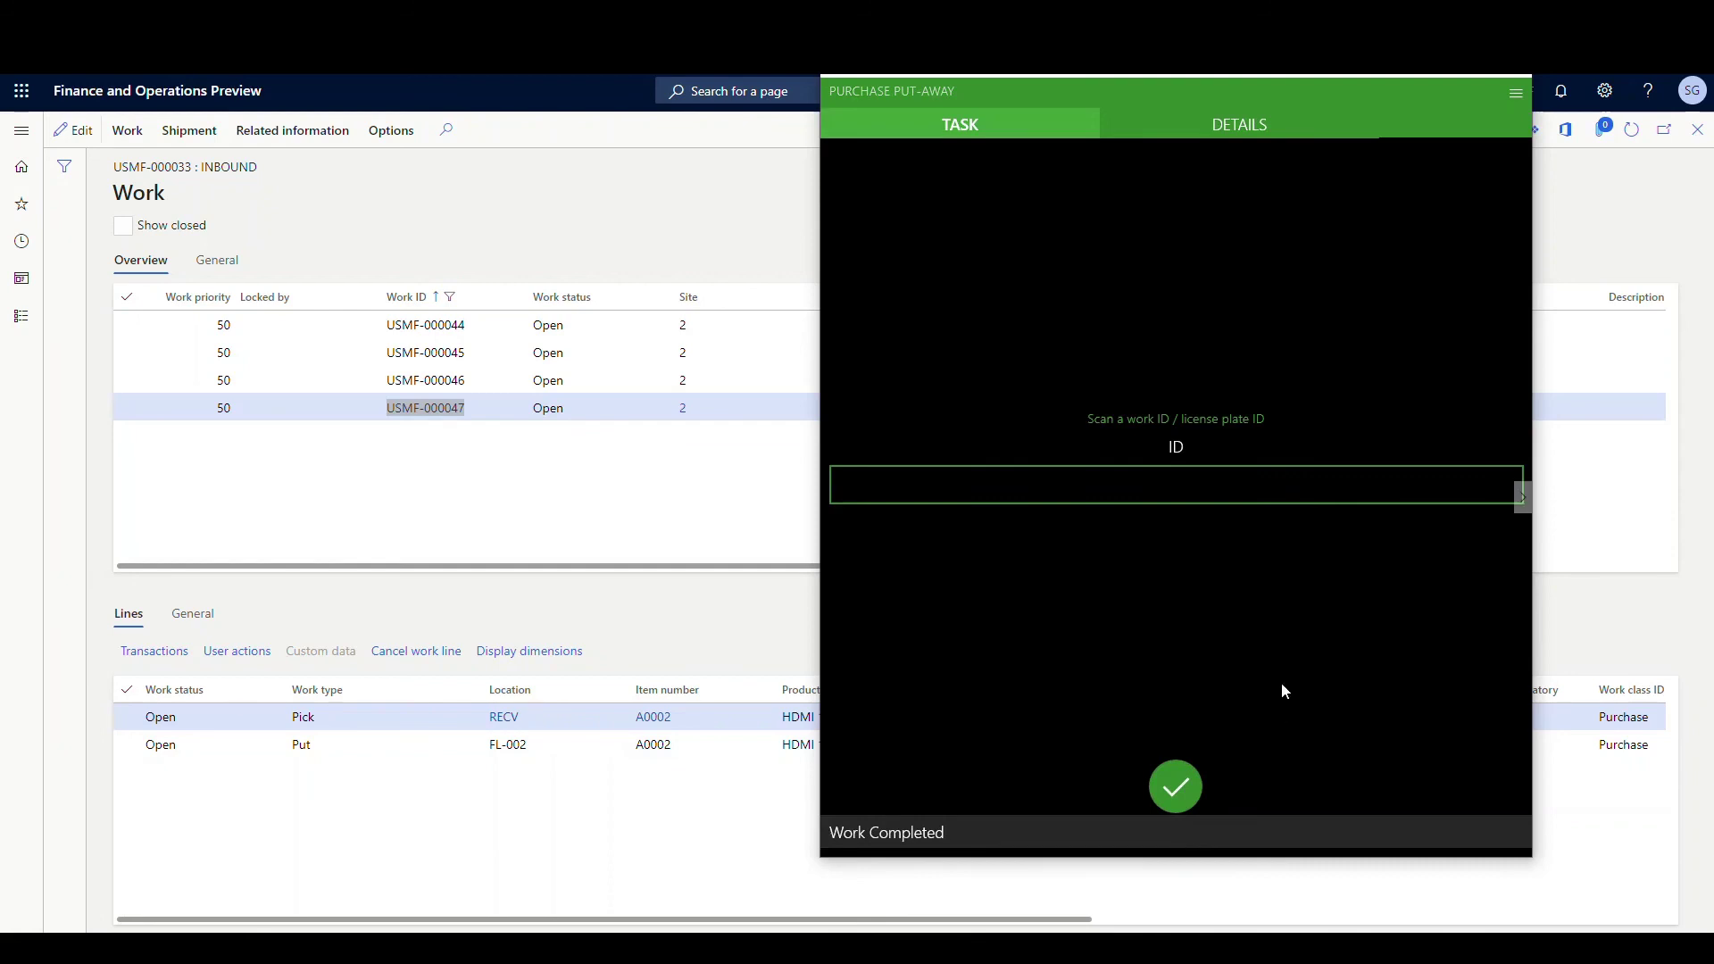